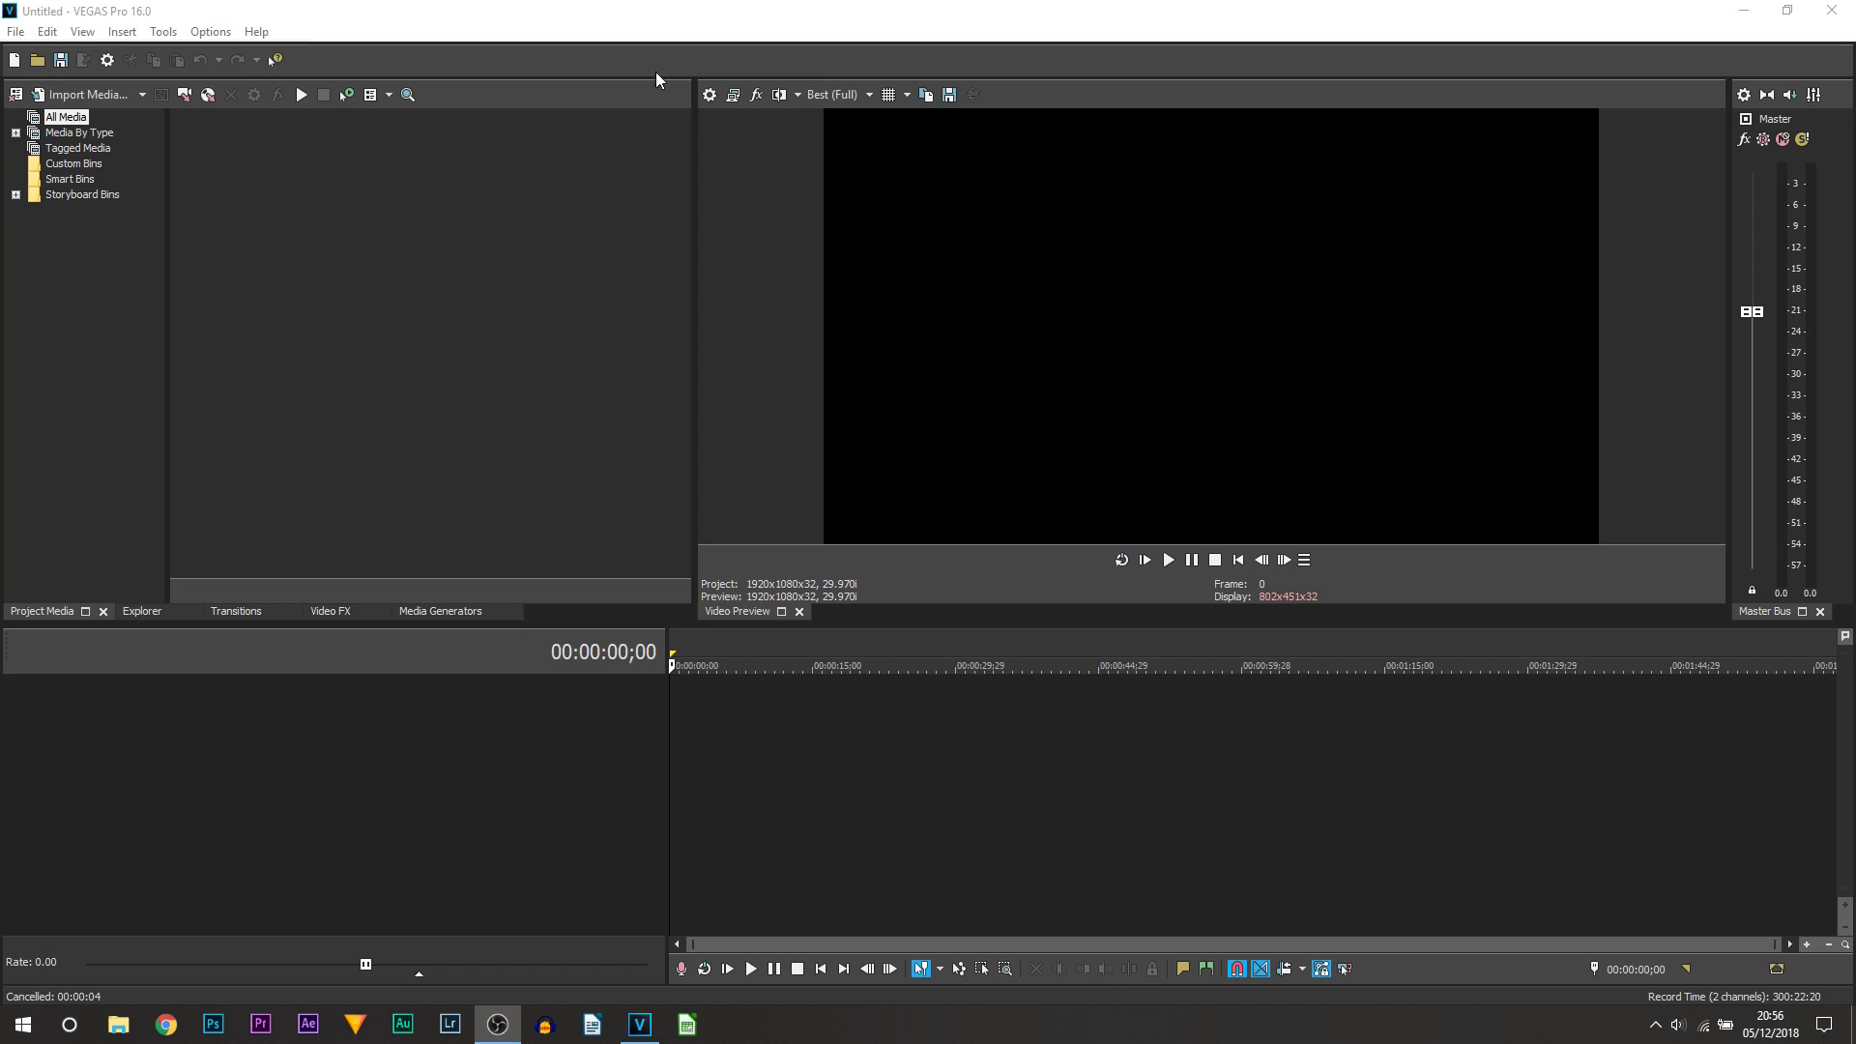
Add a (Legacy) Text Default Text clip from Media Generators to a new timeline track.
left_click(396, 294)
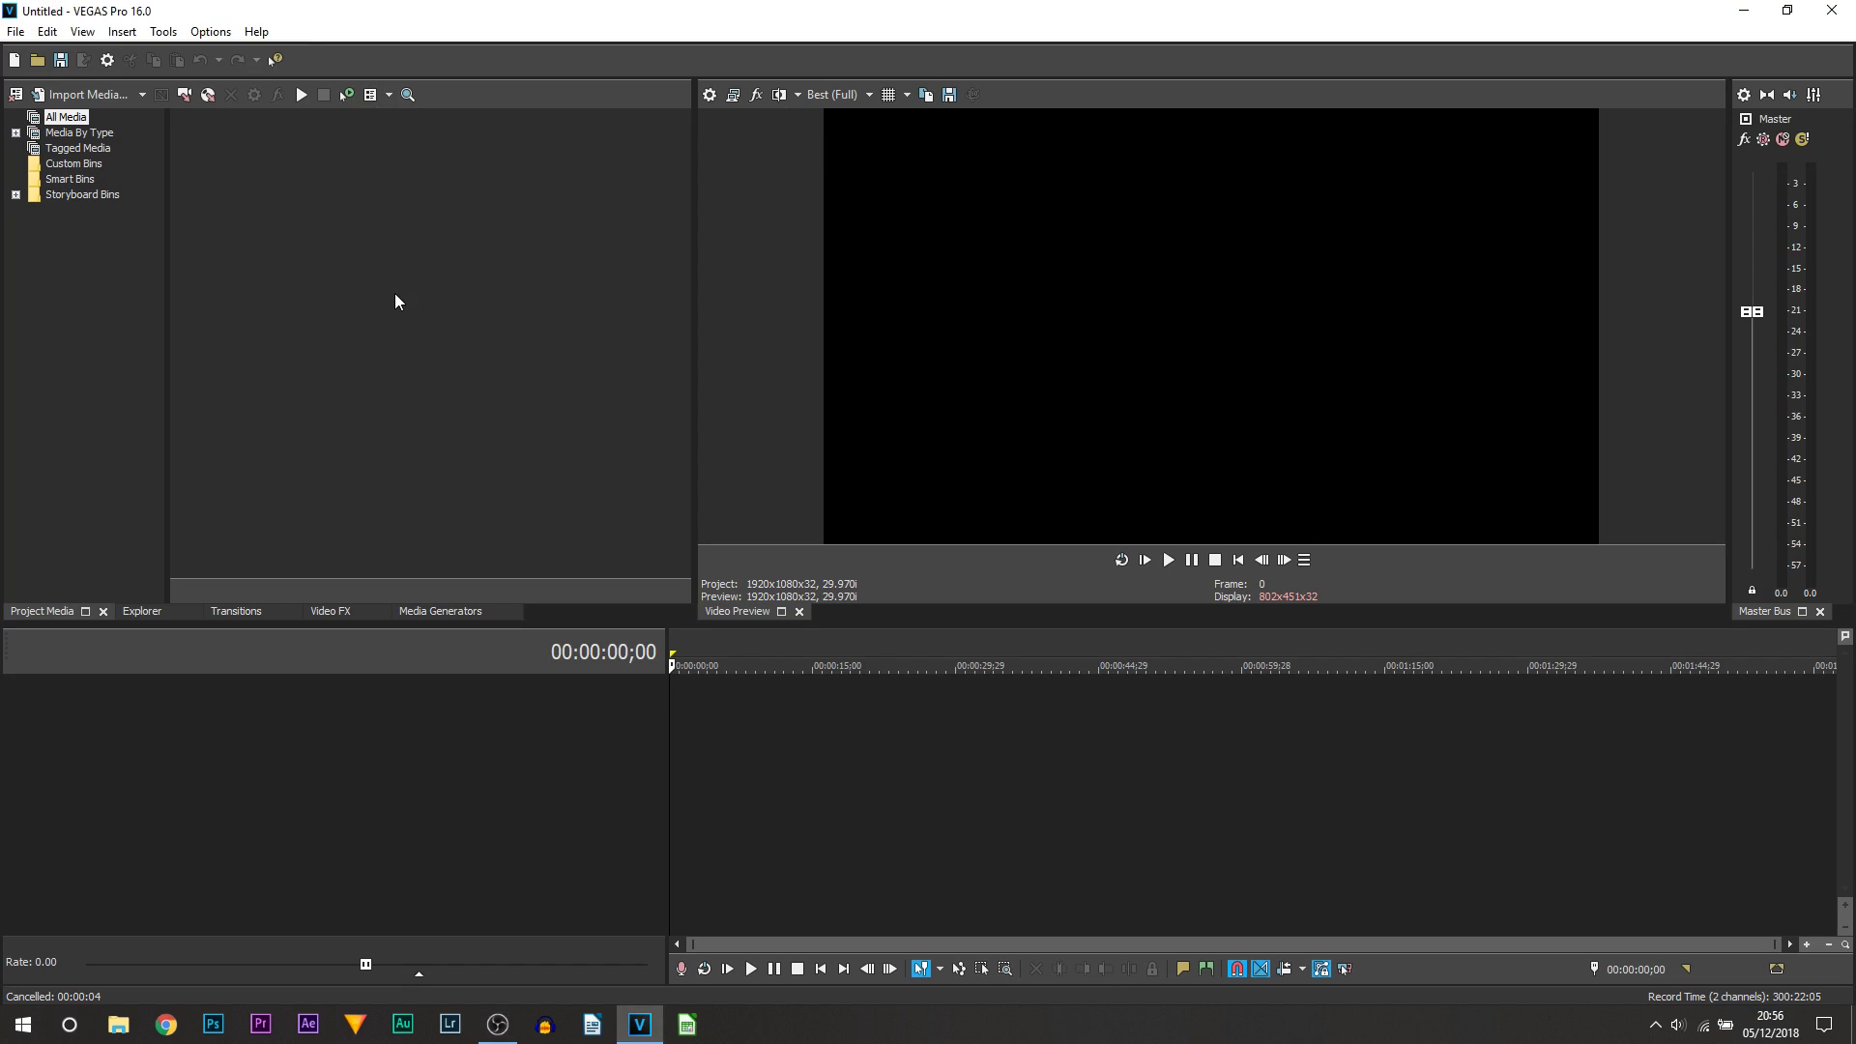
left_click(444, 621)
left_click_drag(213, 208, 217, 541)
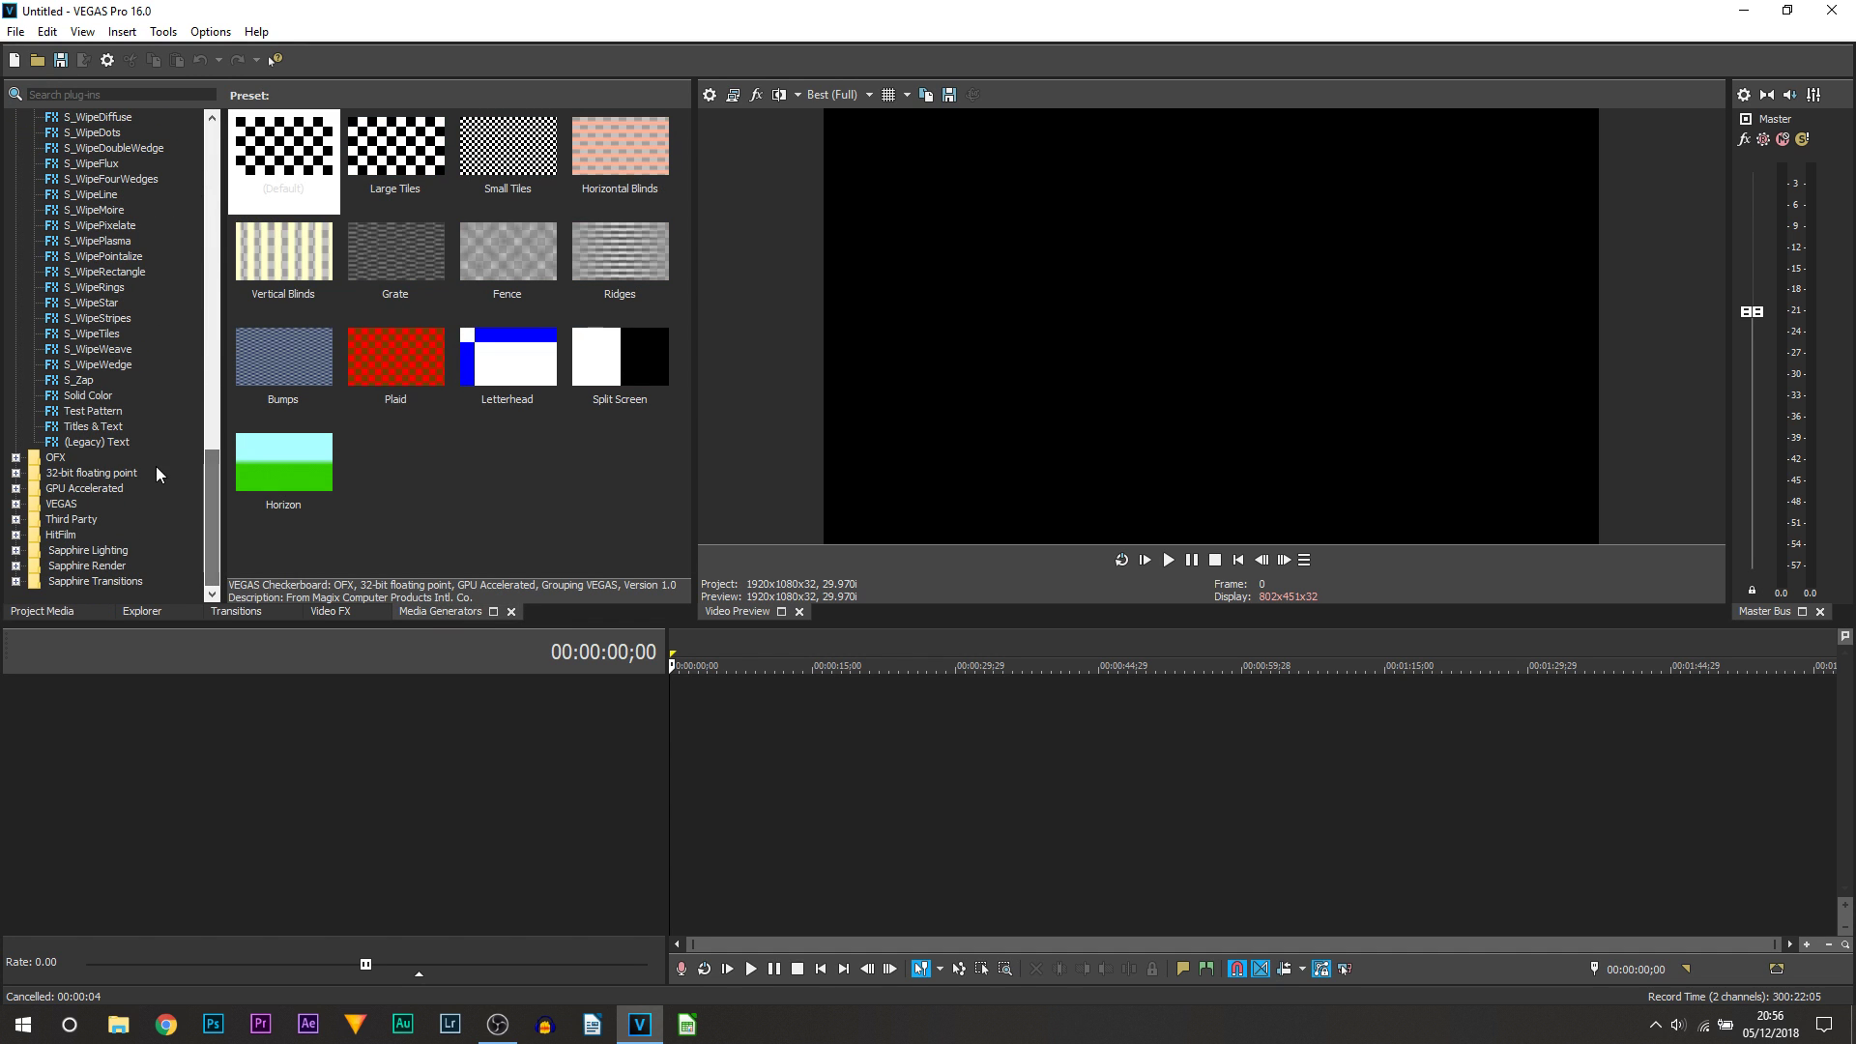
left_click(97, 442)
scroll(560, 529, "down", 2)
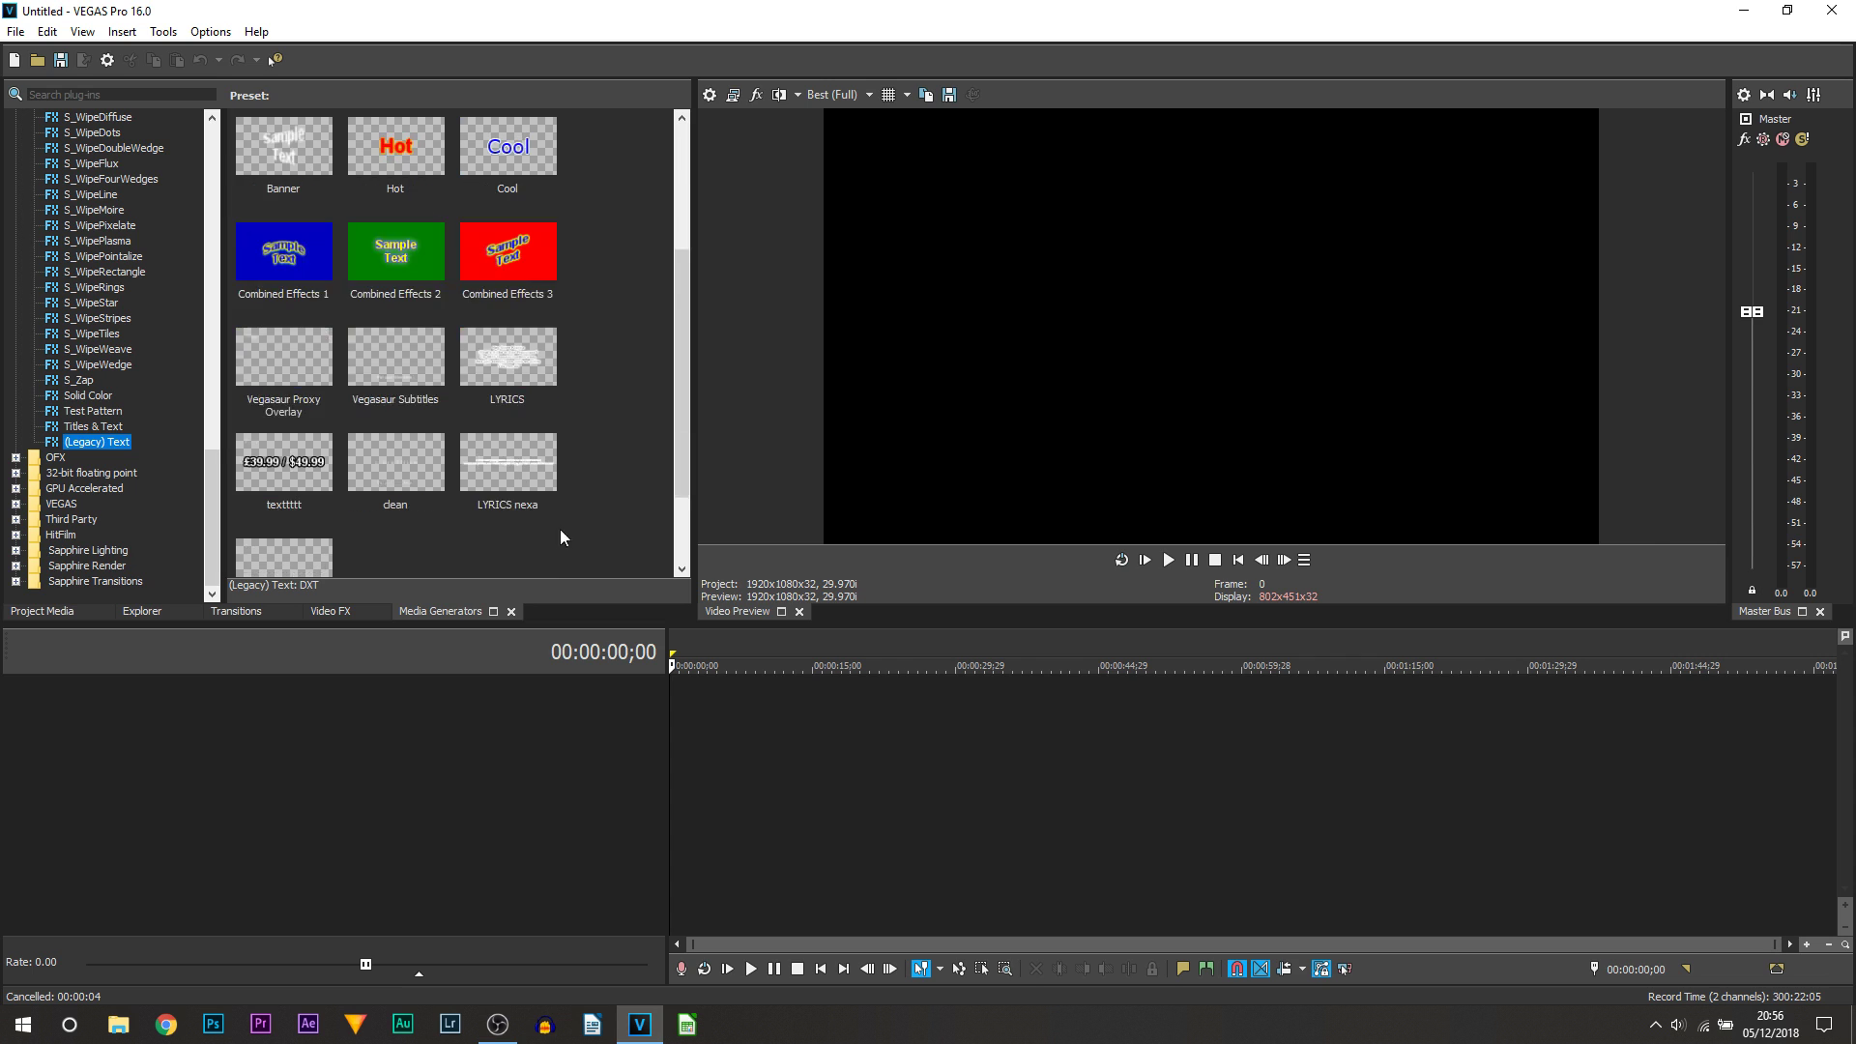
scroll(560, 530, "down", 1)
scroll(530, 398, "up", 3)
left_click(594, 269)
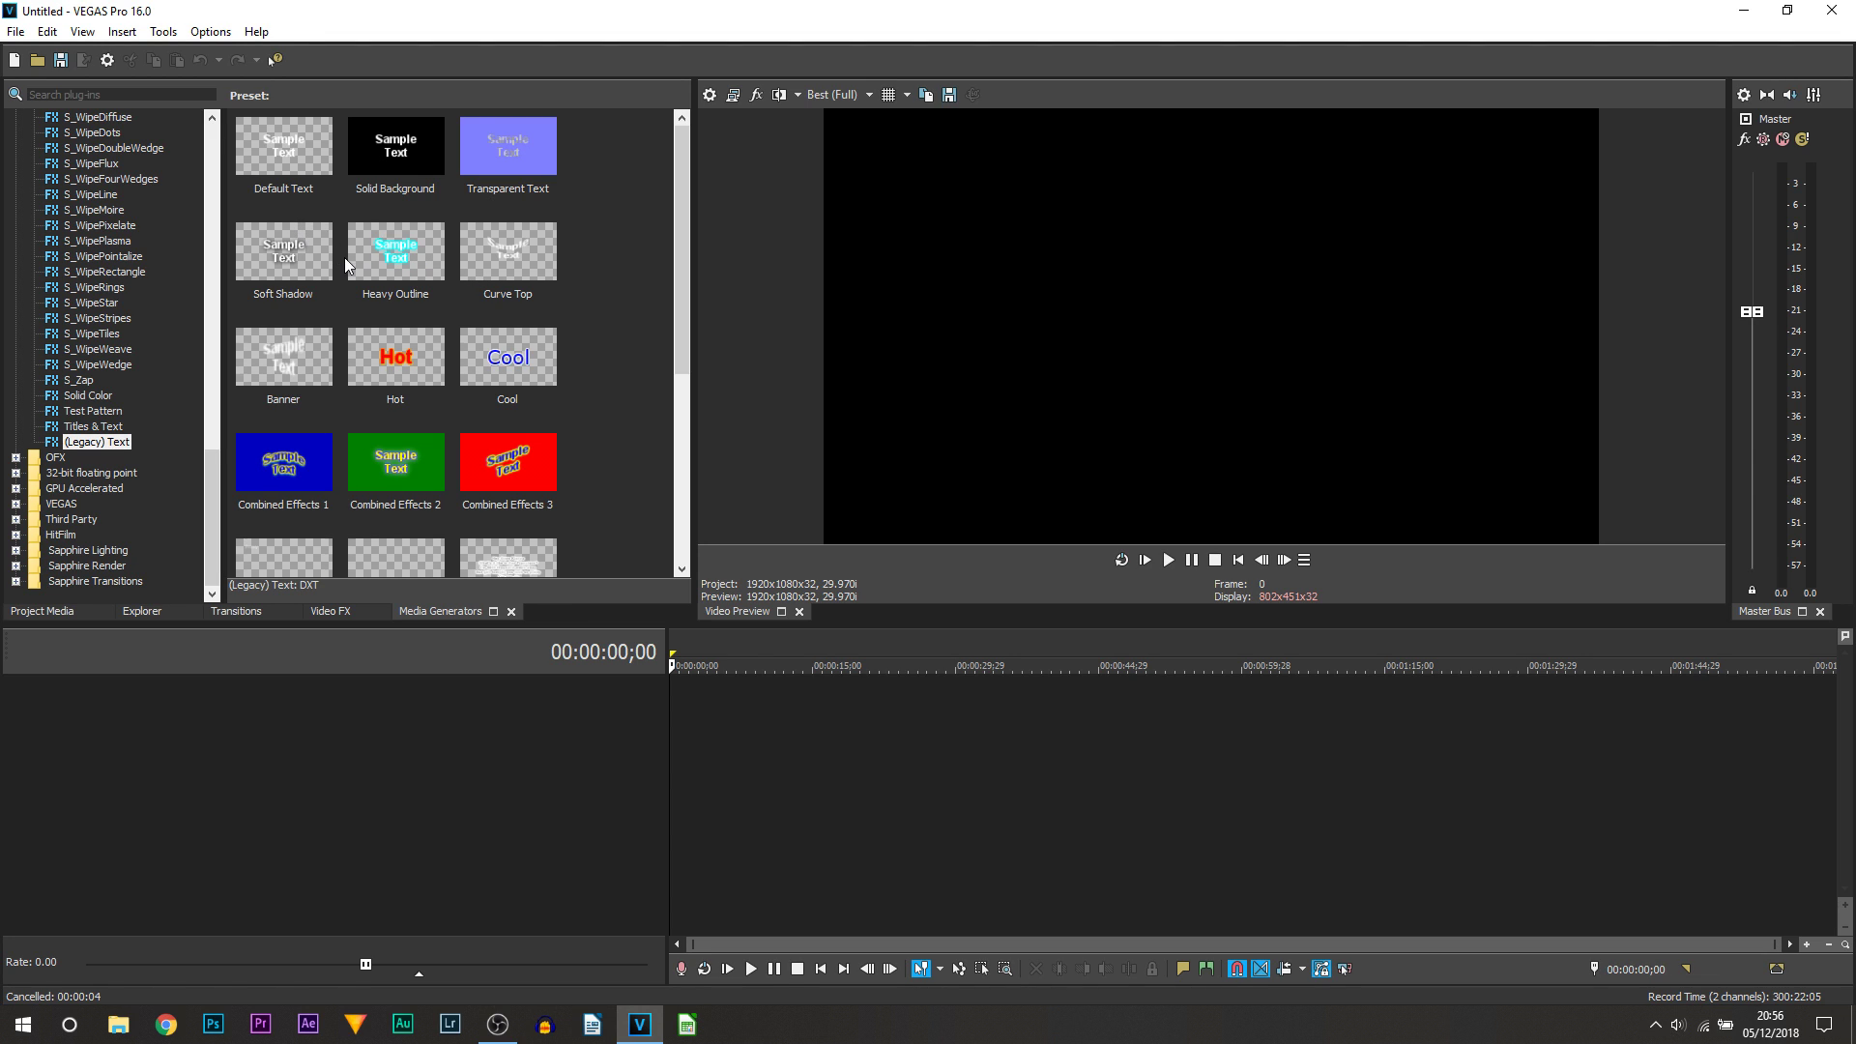
left_click(337, 202)
left_click_drag(738, 684, 715, 731)
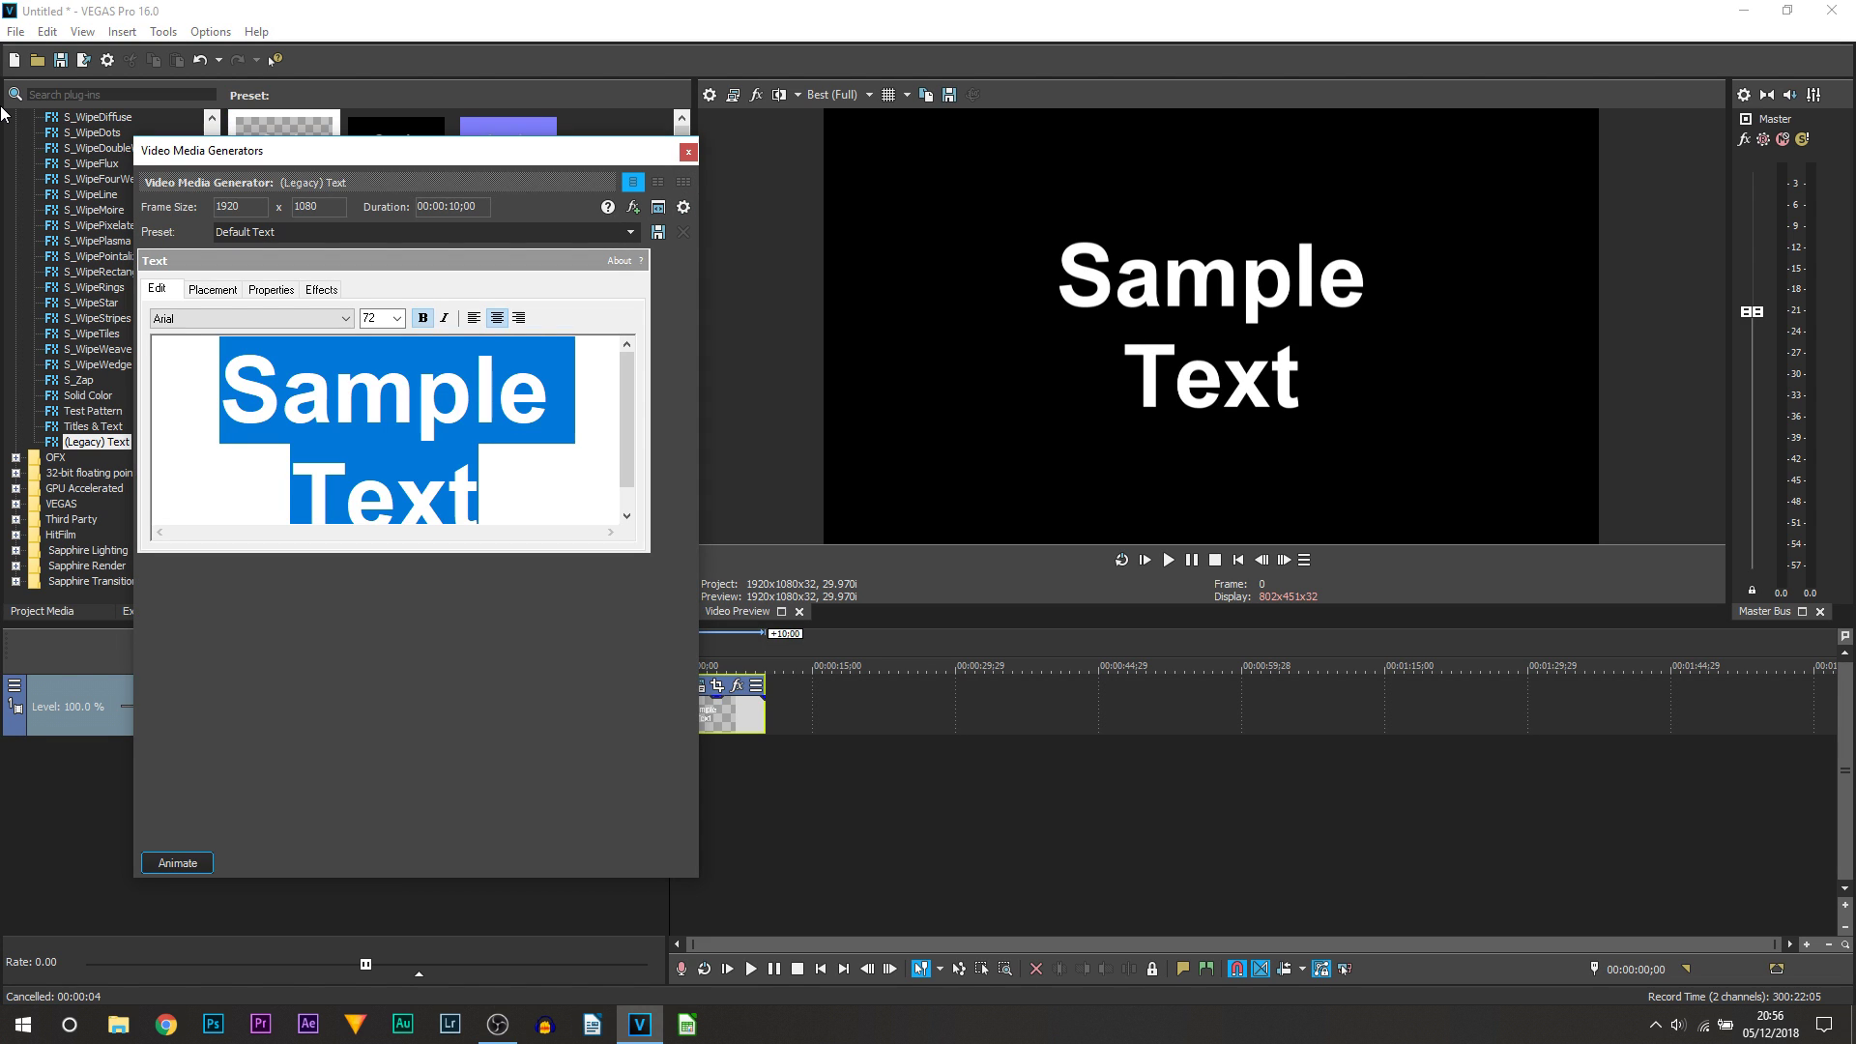
Change the clip's text to CASUALSAVAGE at font size 25 and close the generator.
type("CASUALSAVAGE")
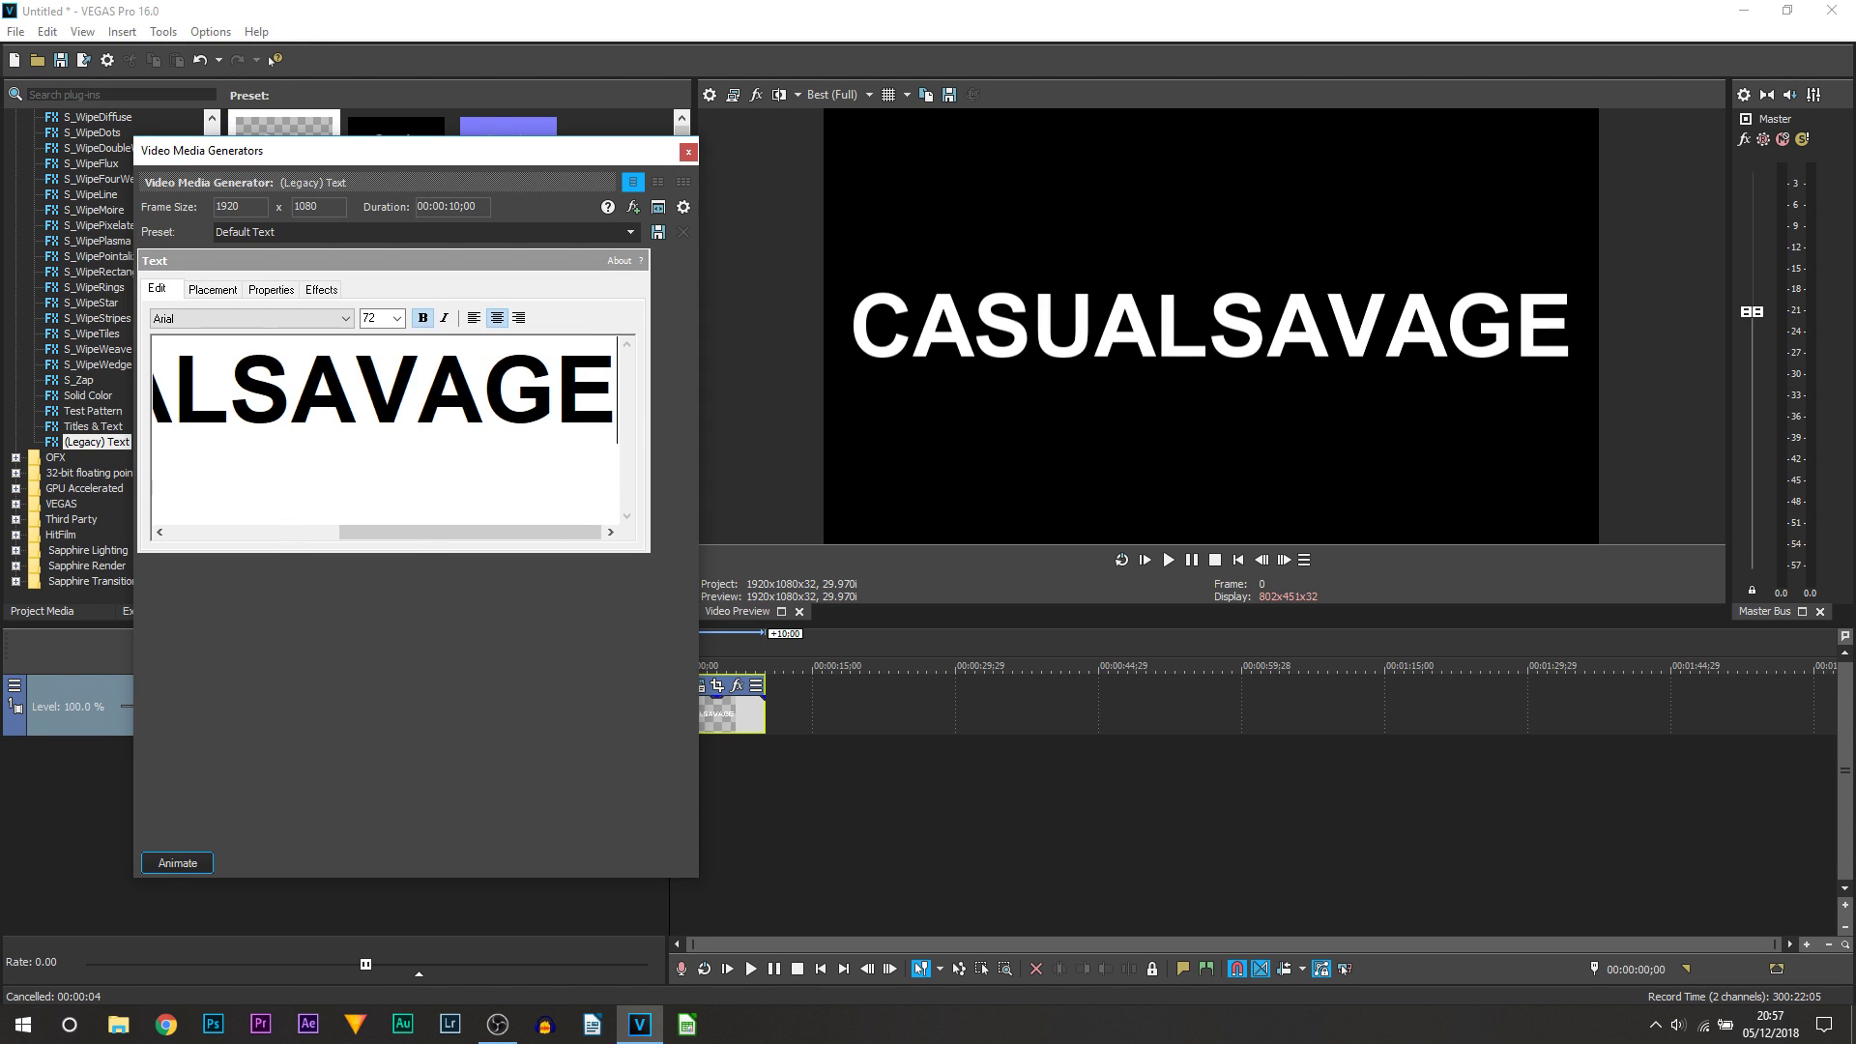
key("ctrl+a")
type("25")
key("Return")
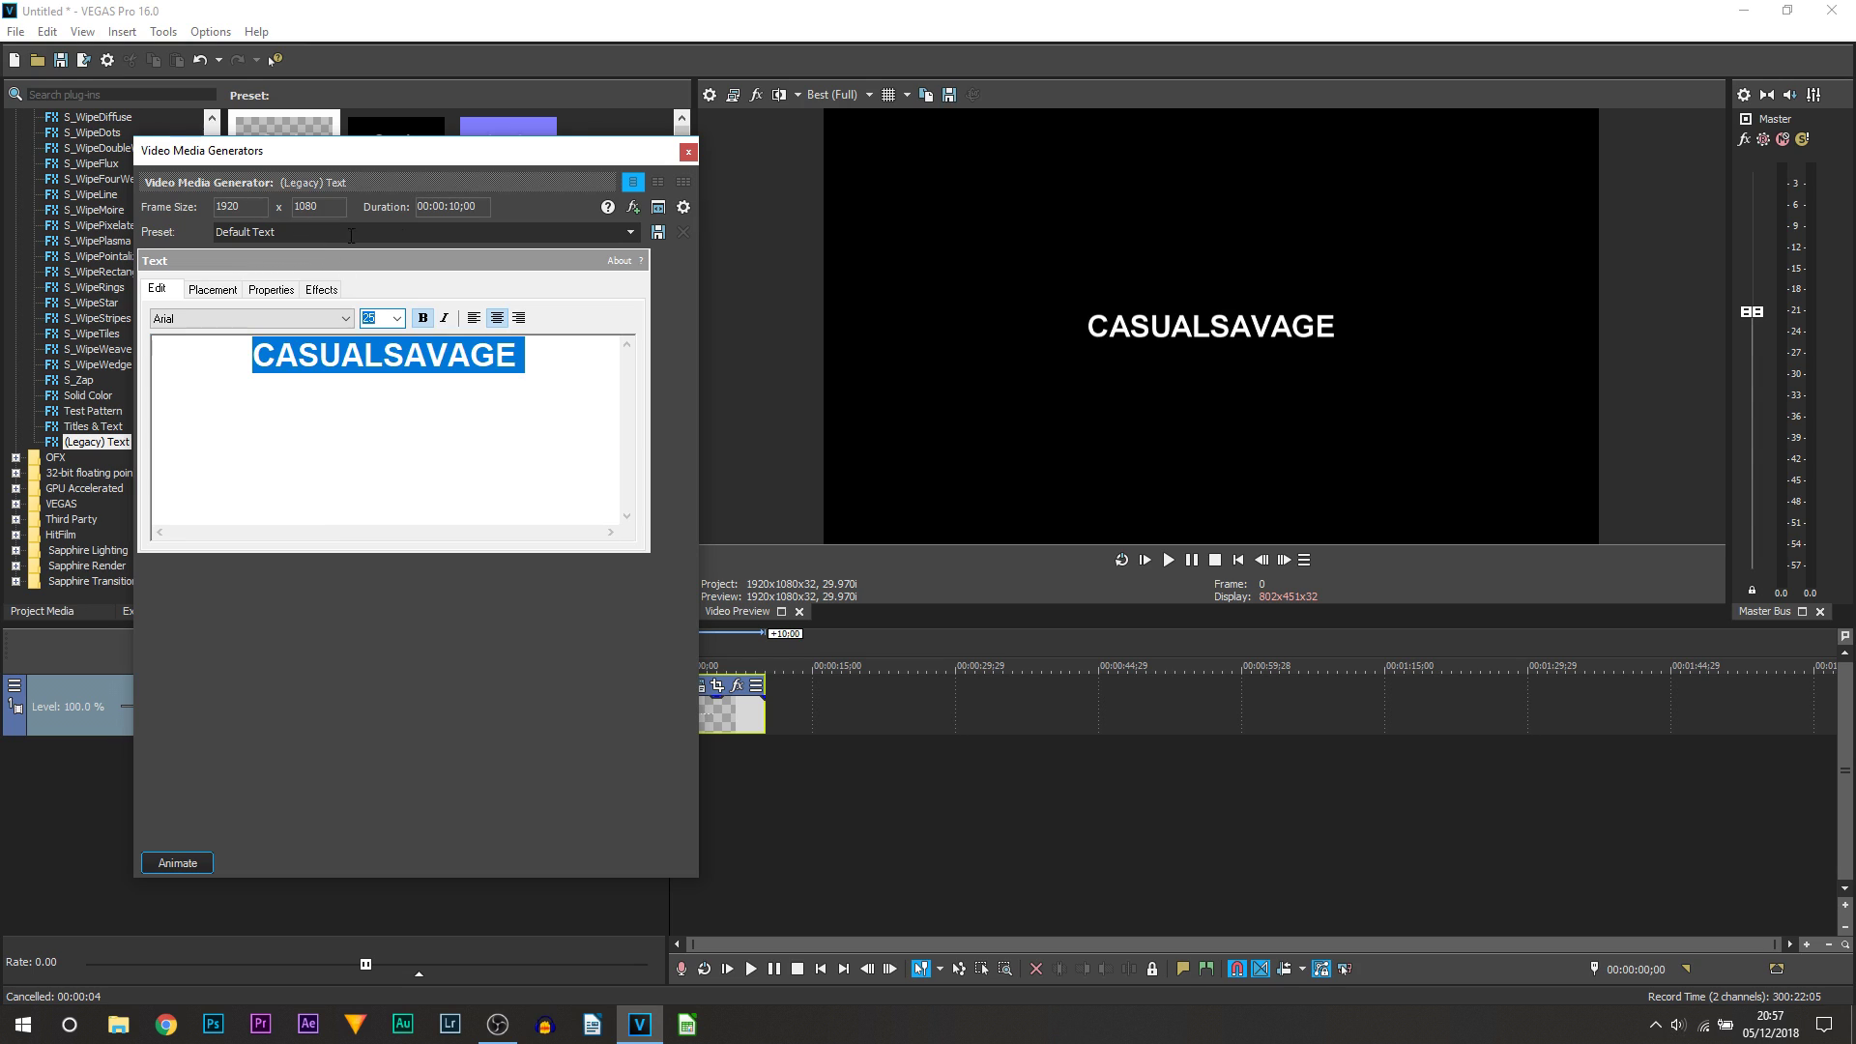
left_click(691, 152)
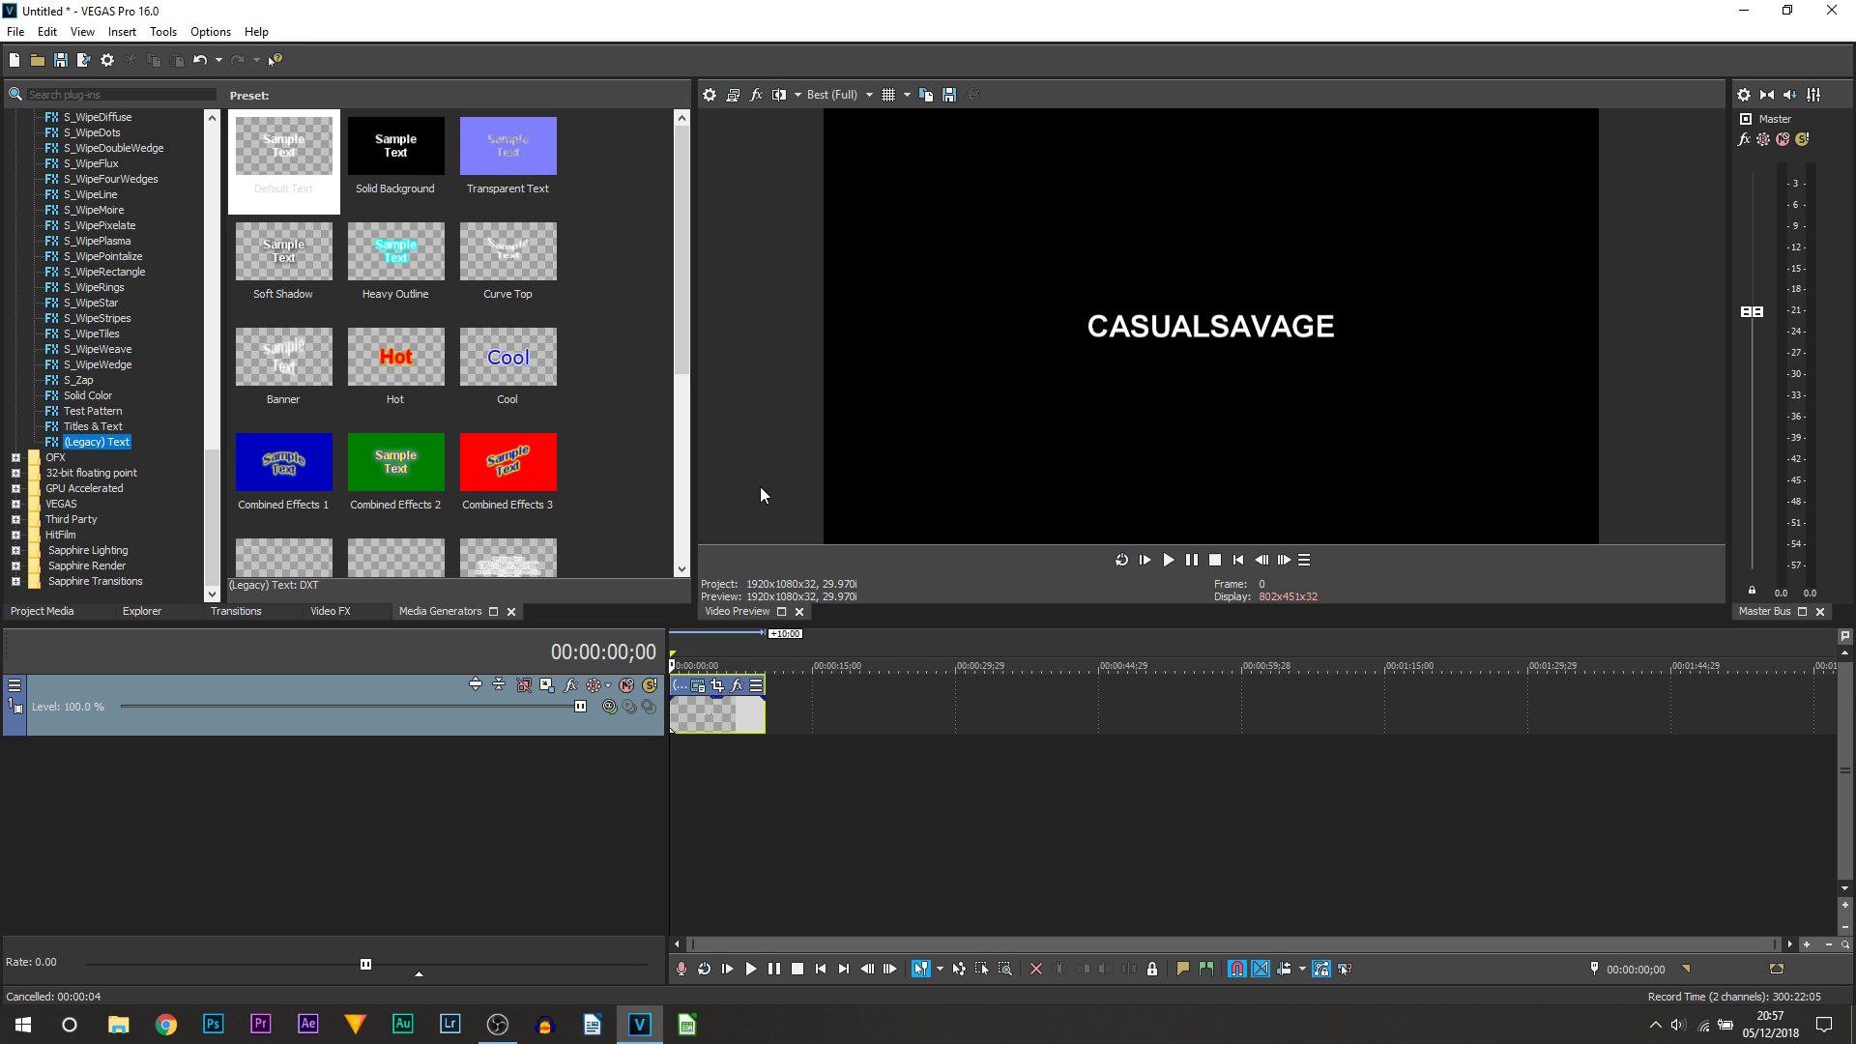
Add a 3D Fly In/Out Default transition to the start of the CASUALSAVAGE clip.
left_click(224, 617)
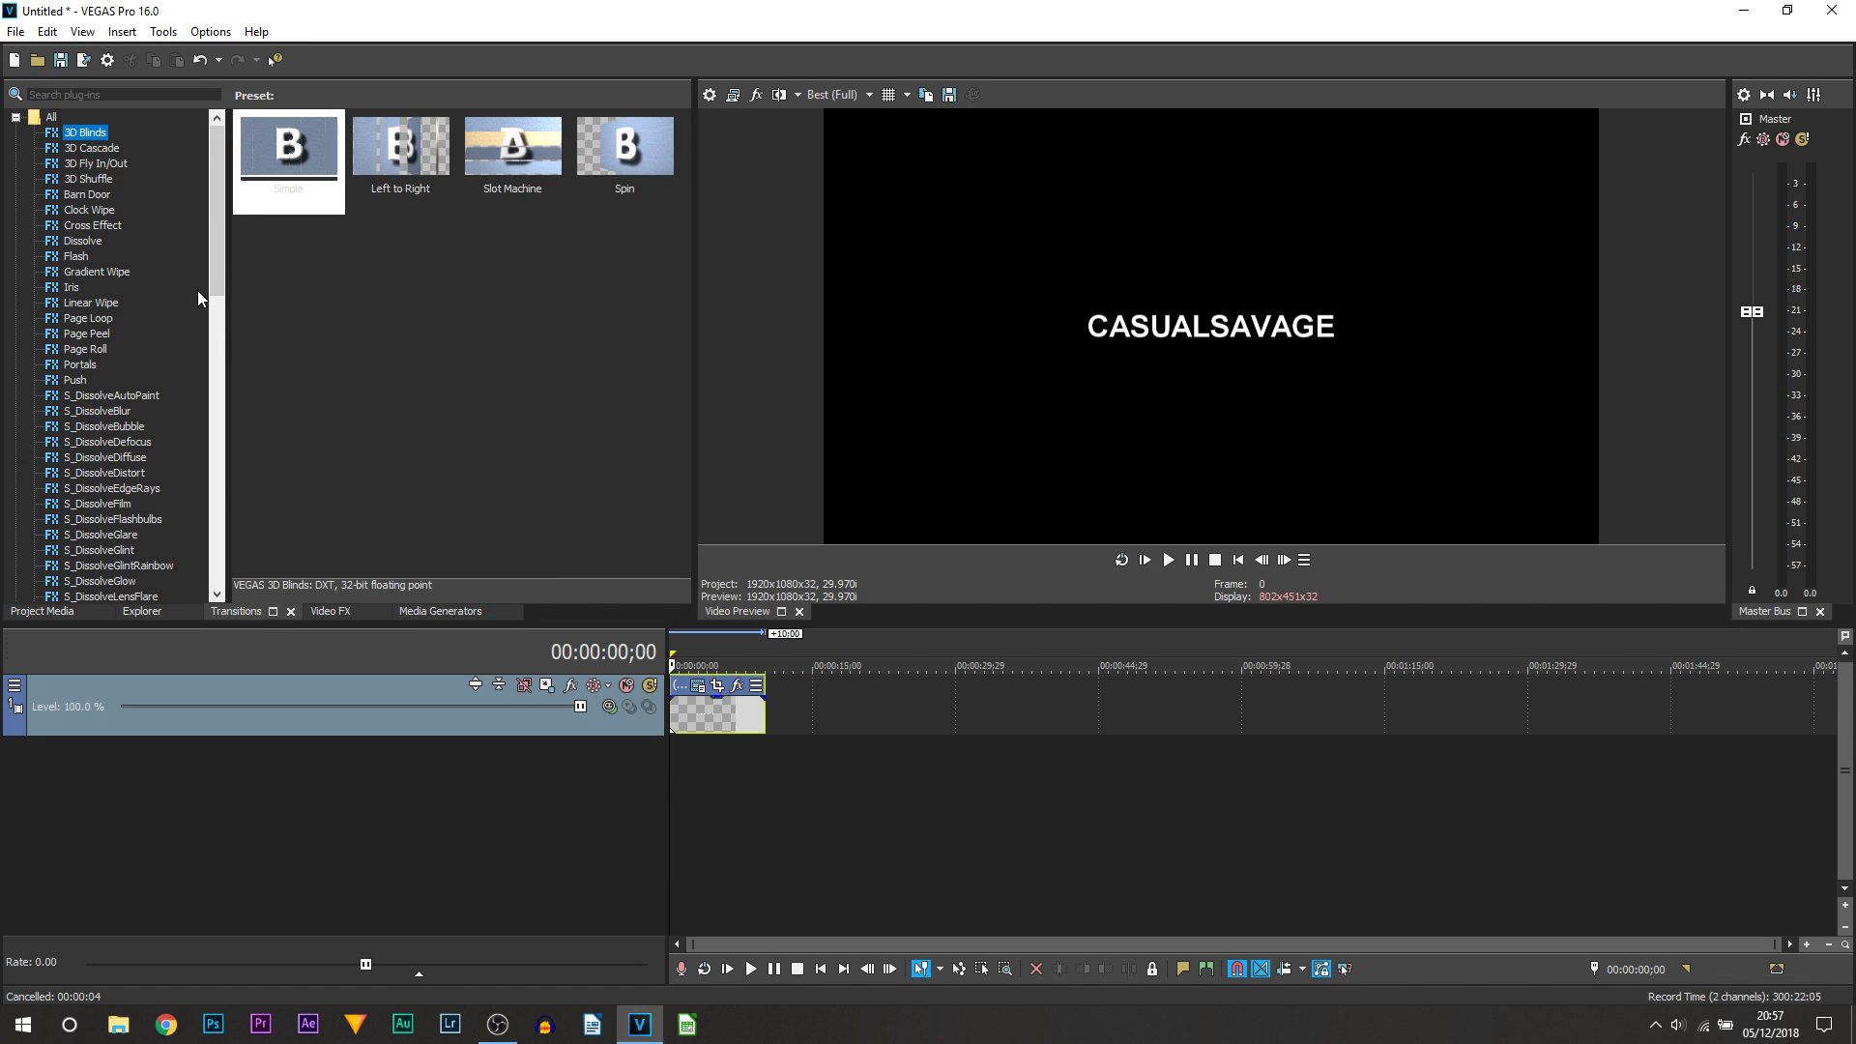
left_click(94, 164)
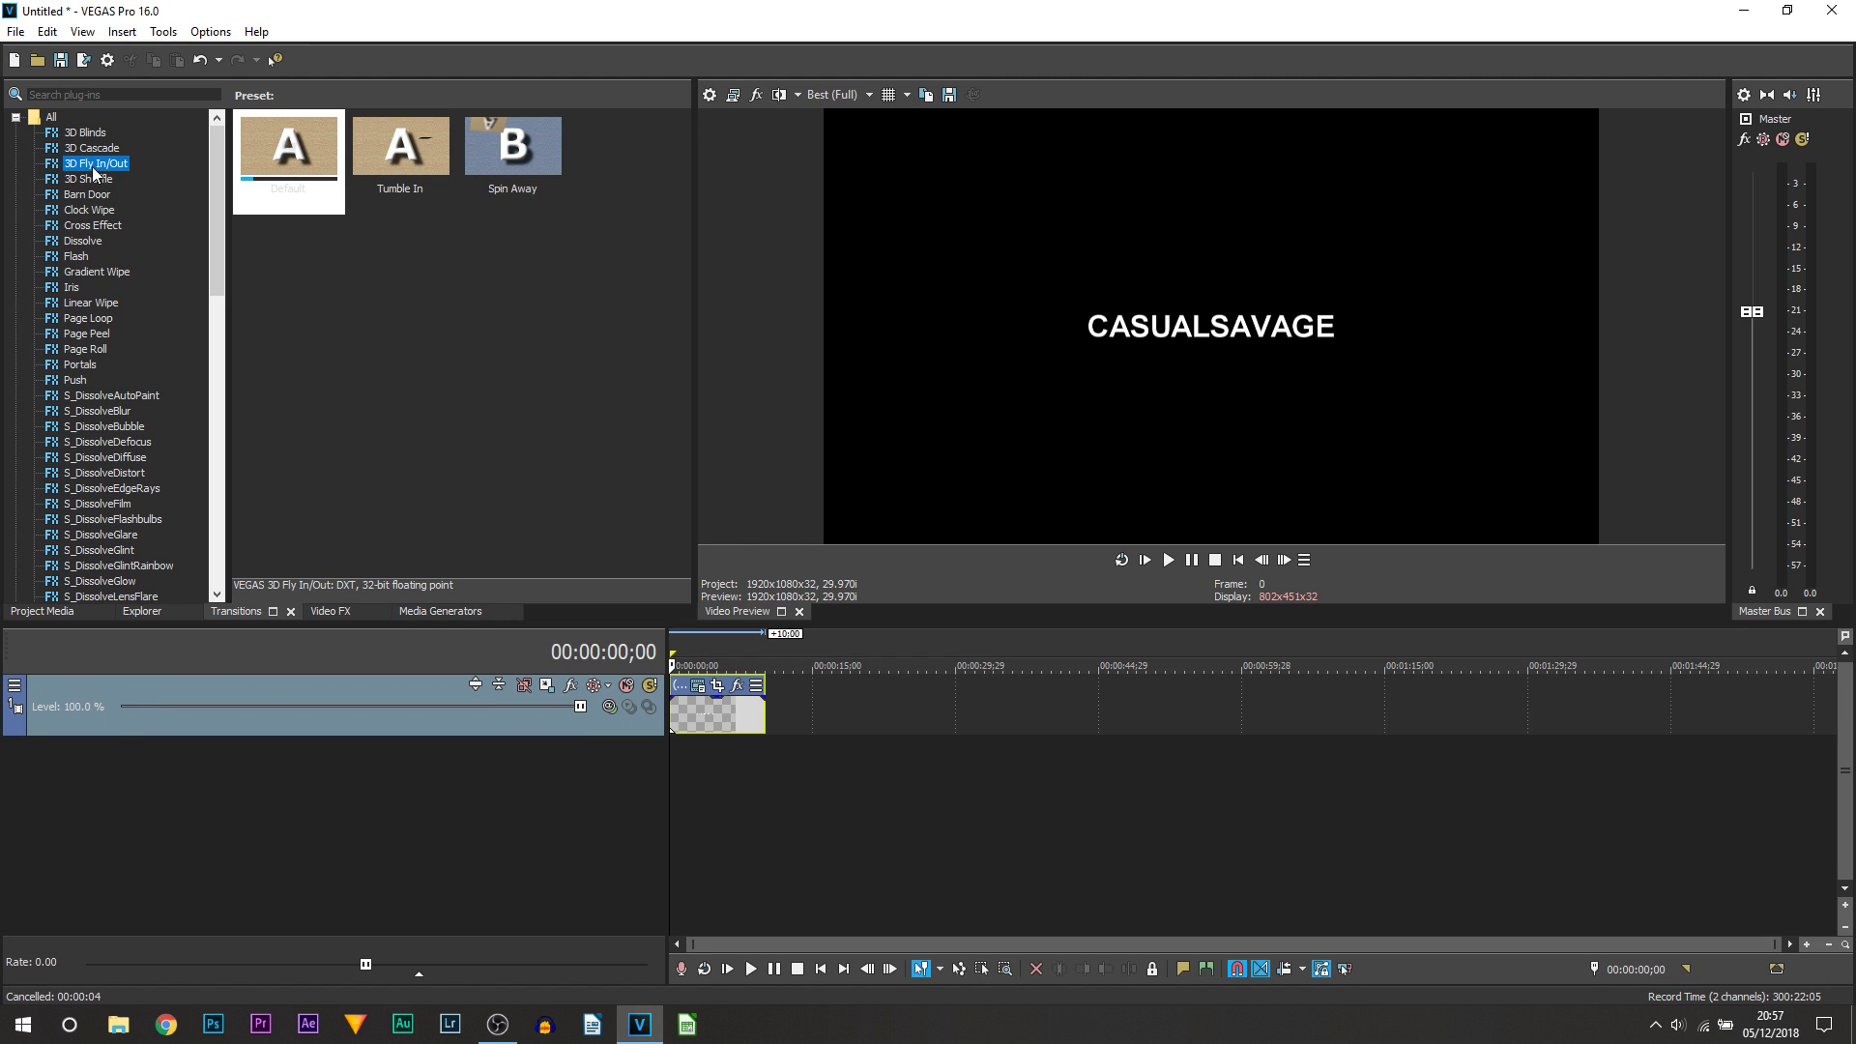
left_click(445, 225)
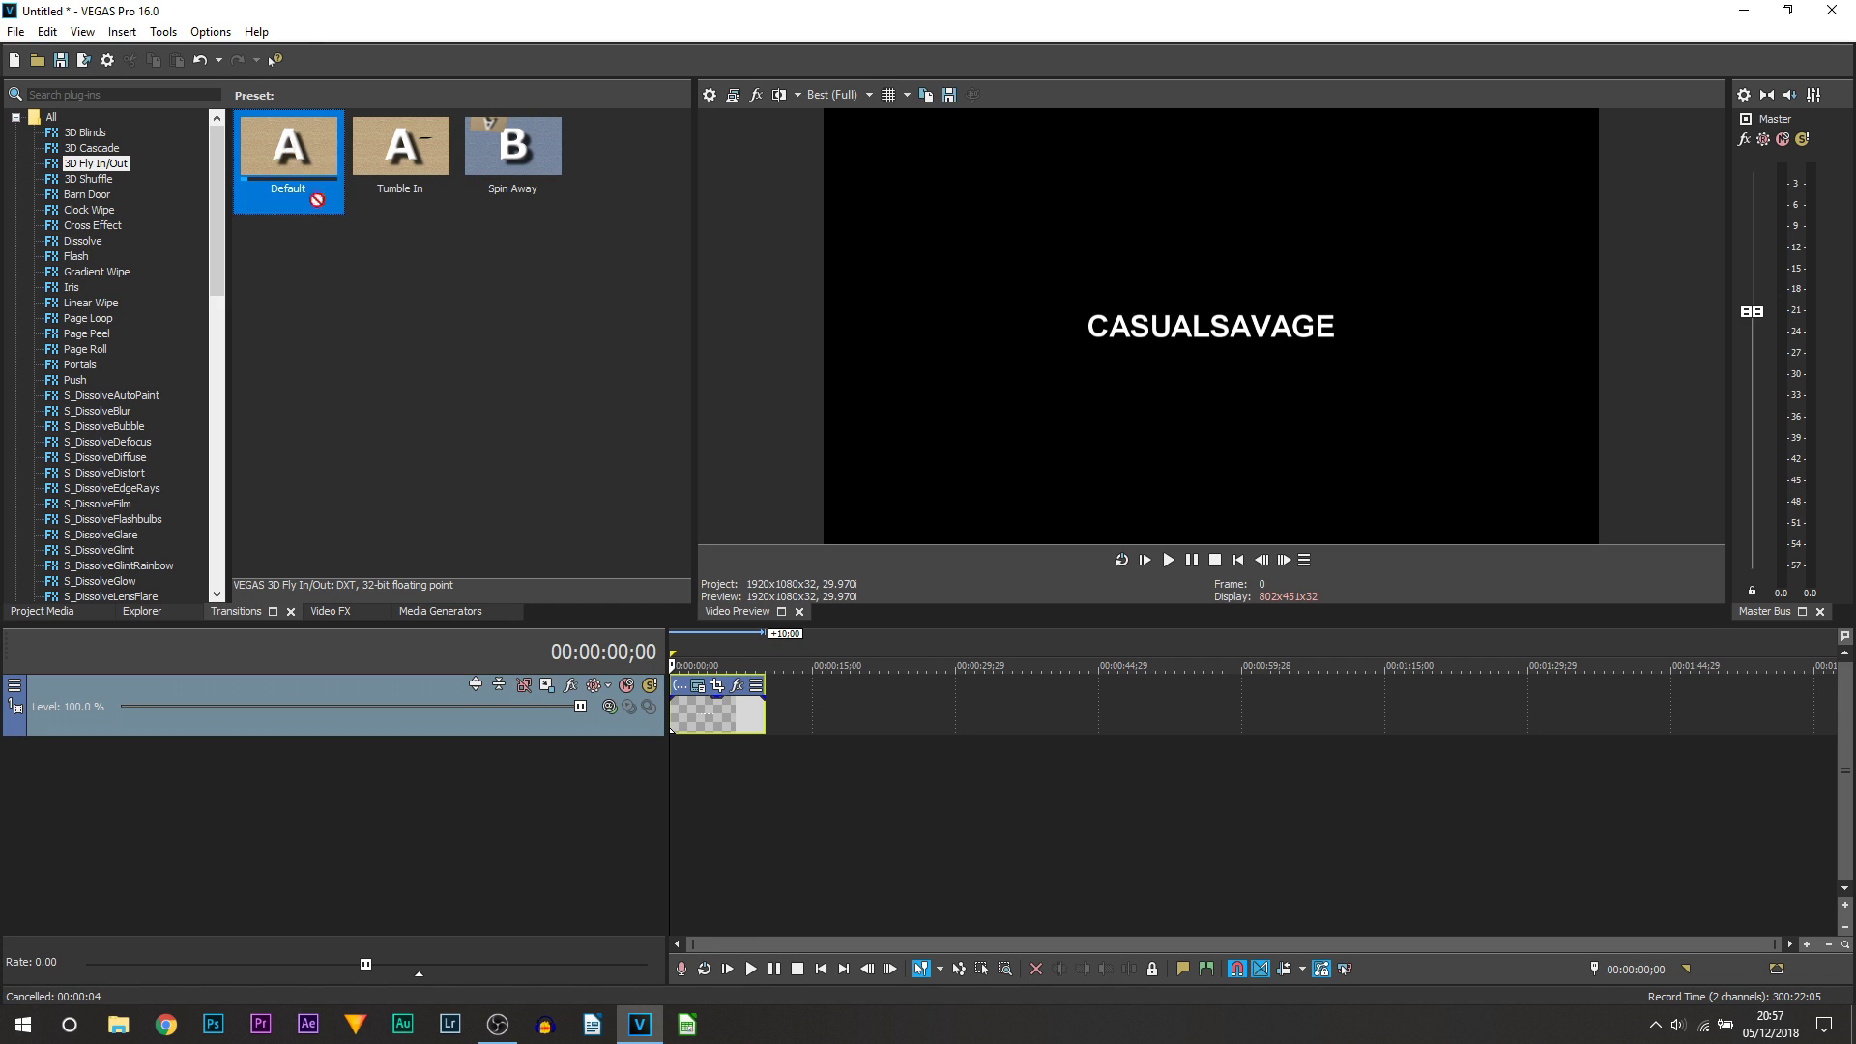
left_click_drag(481, 442, 673, 698)
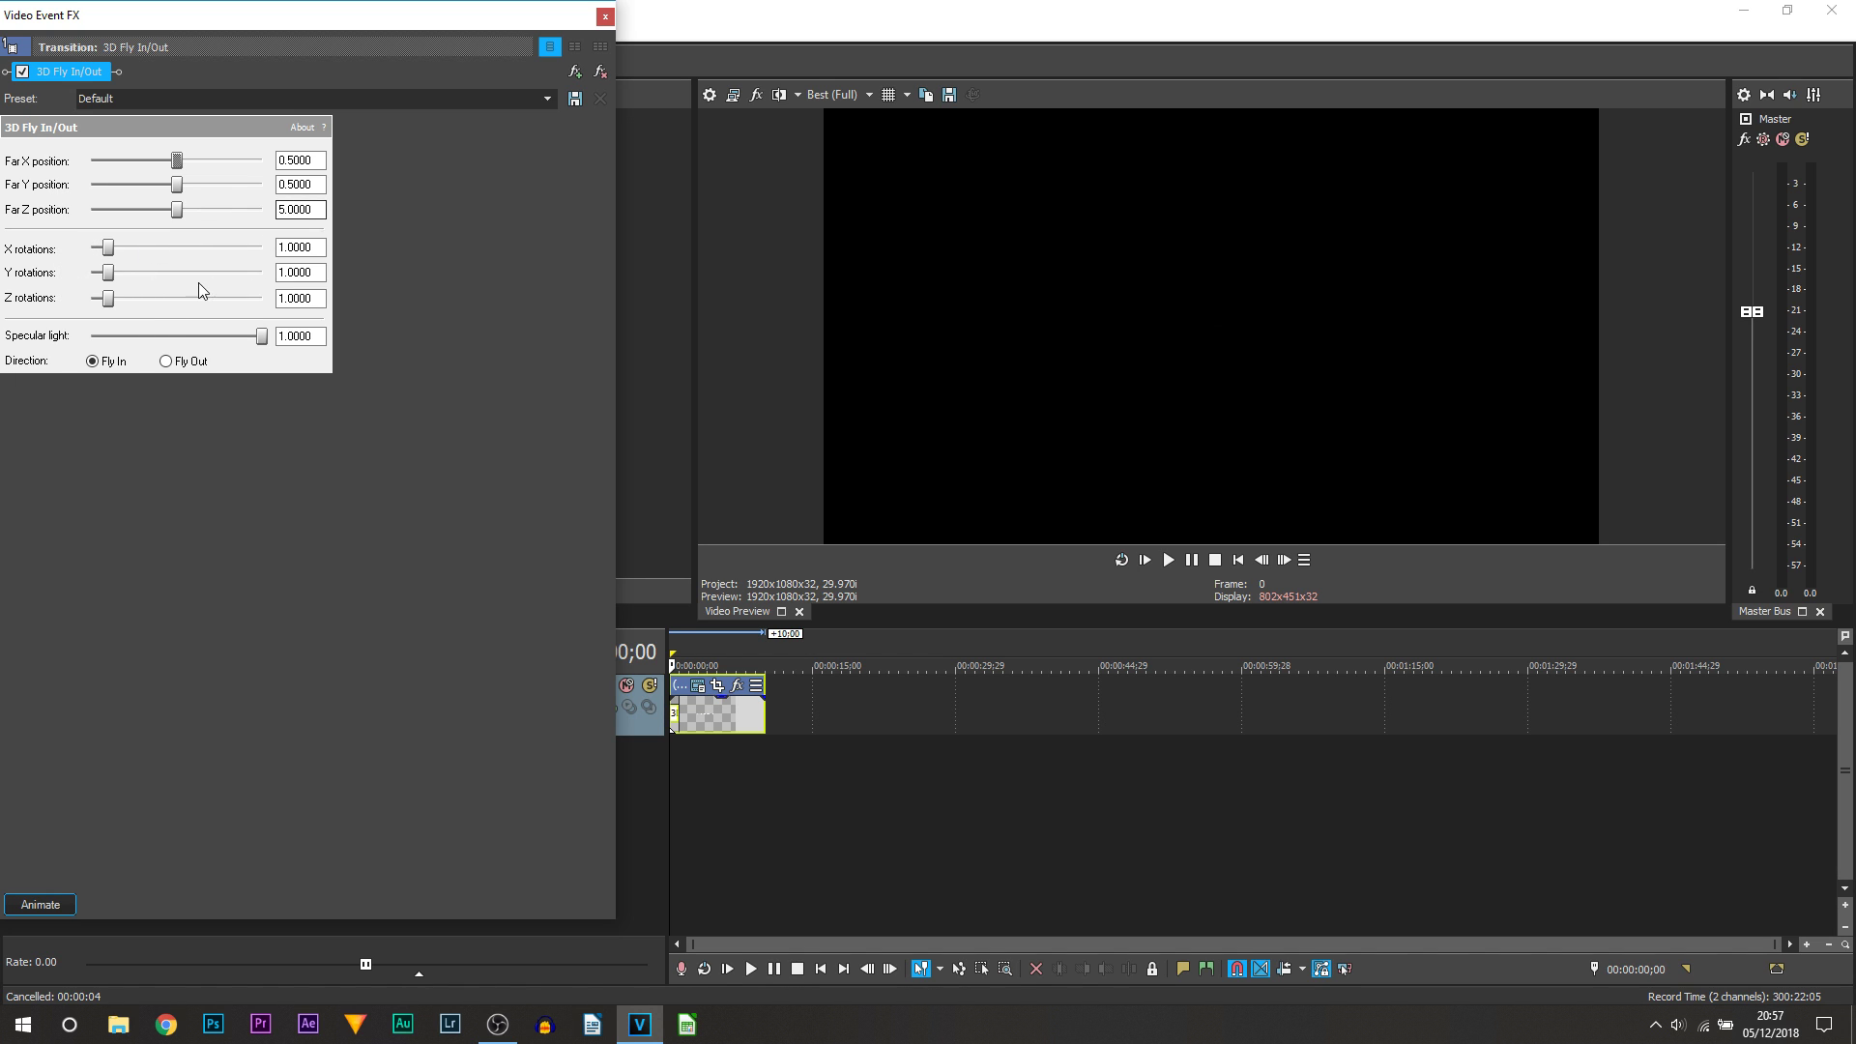
left_click(604, 17)
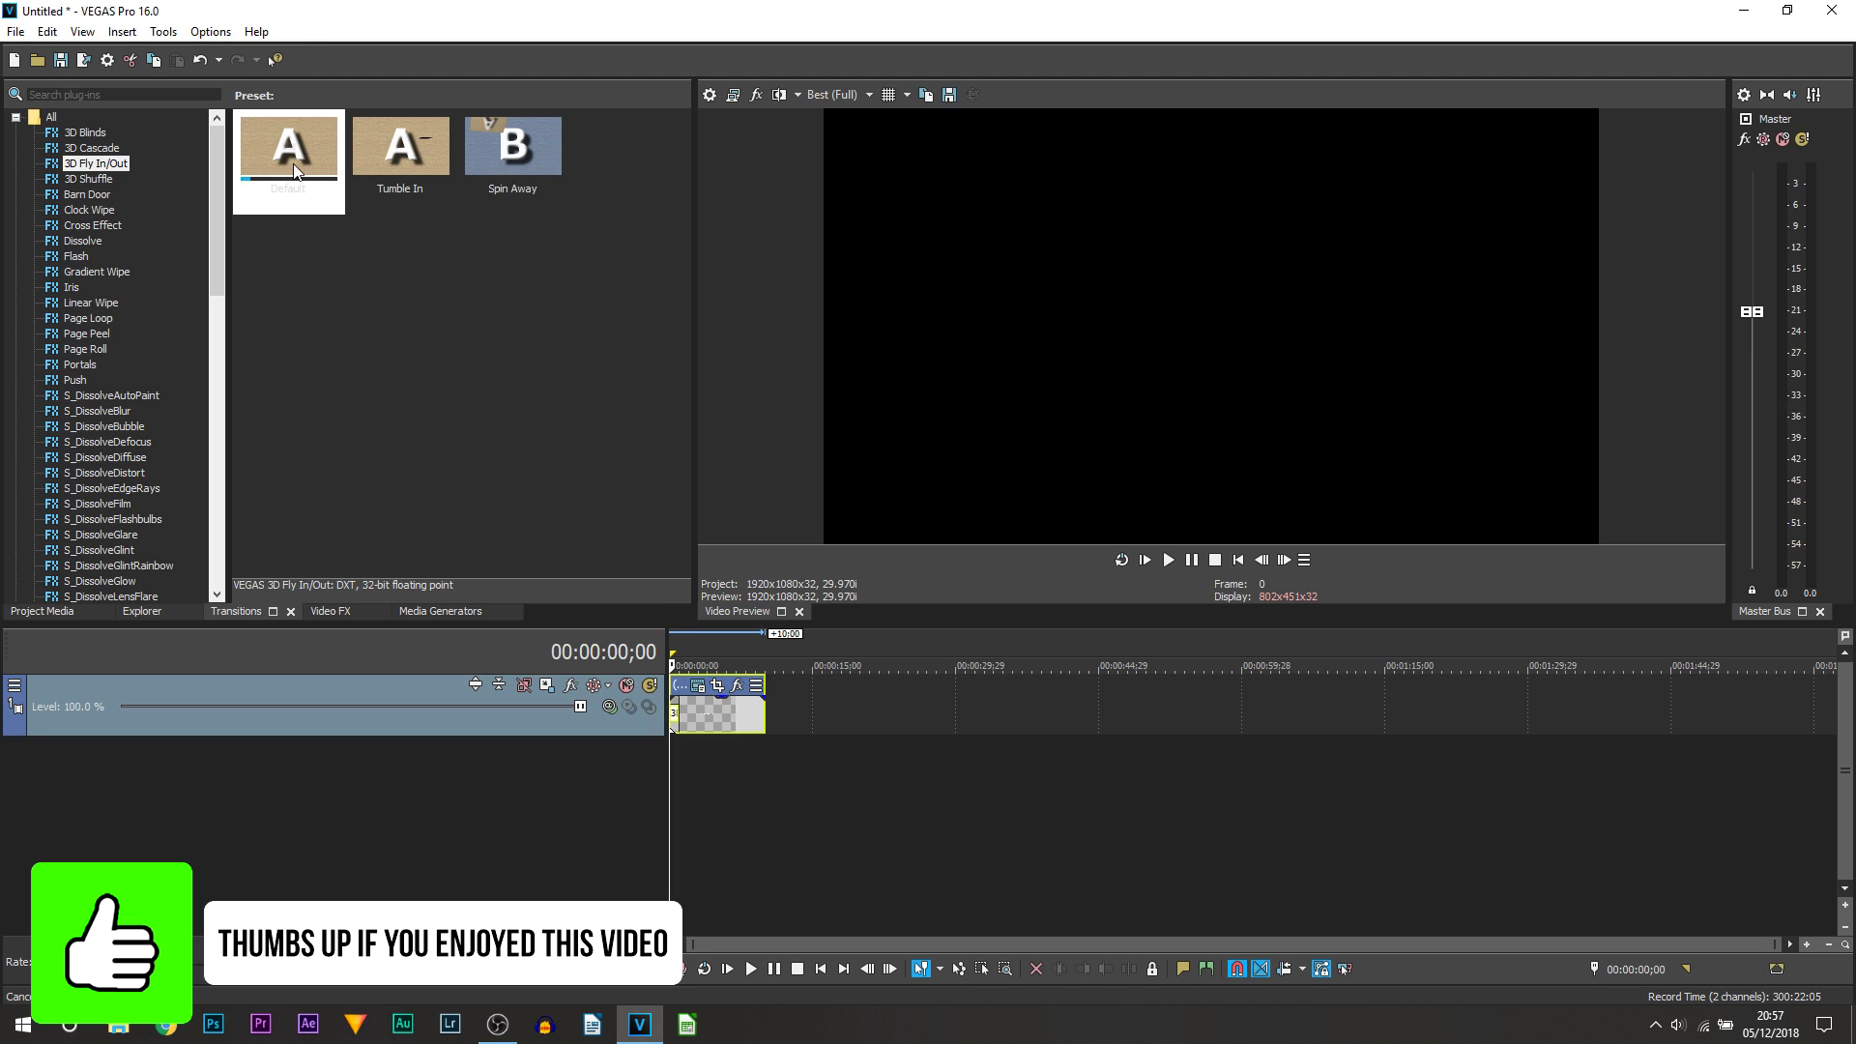
Add another 3D Fly In/Out transition at the clip's end, set to fly out.
left_click_drag(293, 164, 762, 705)
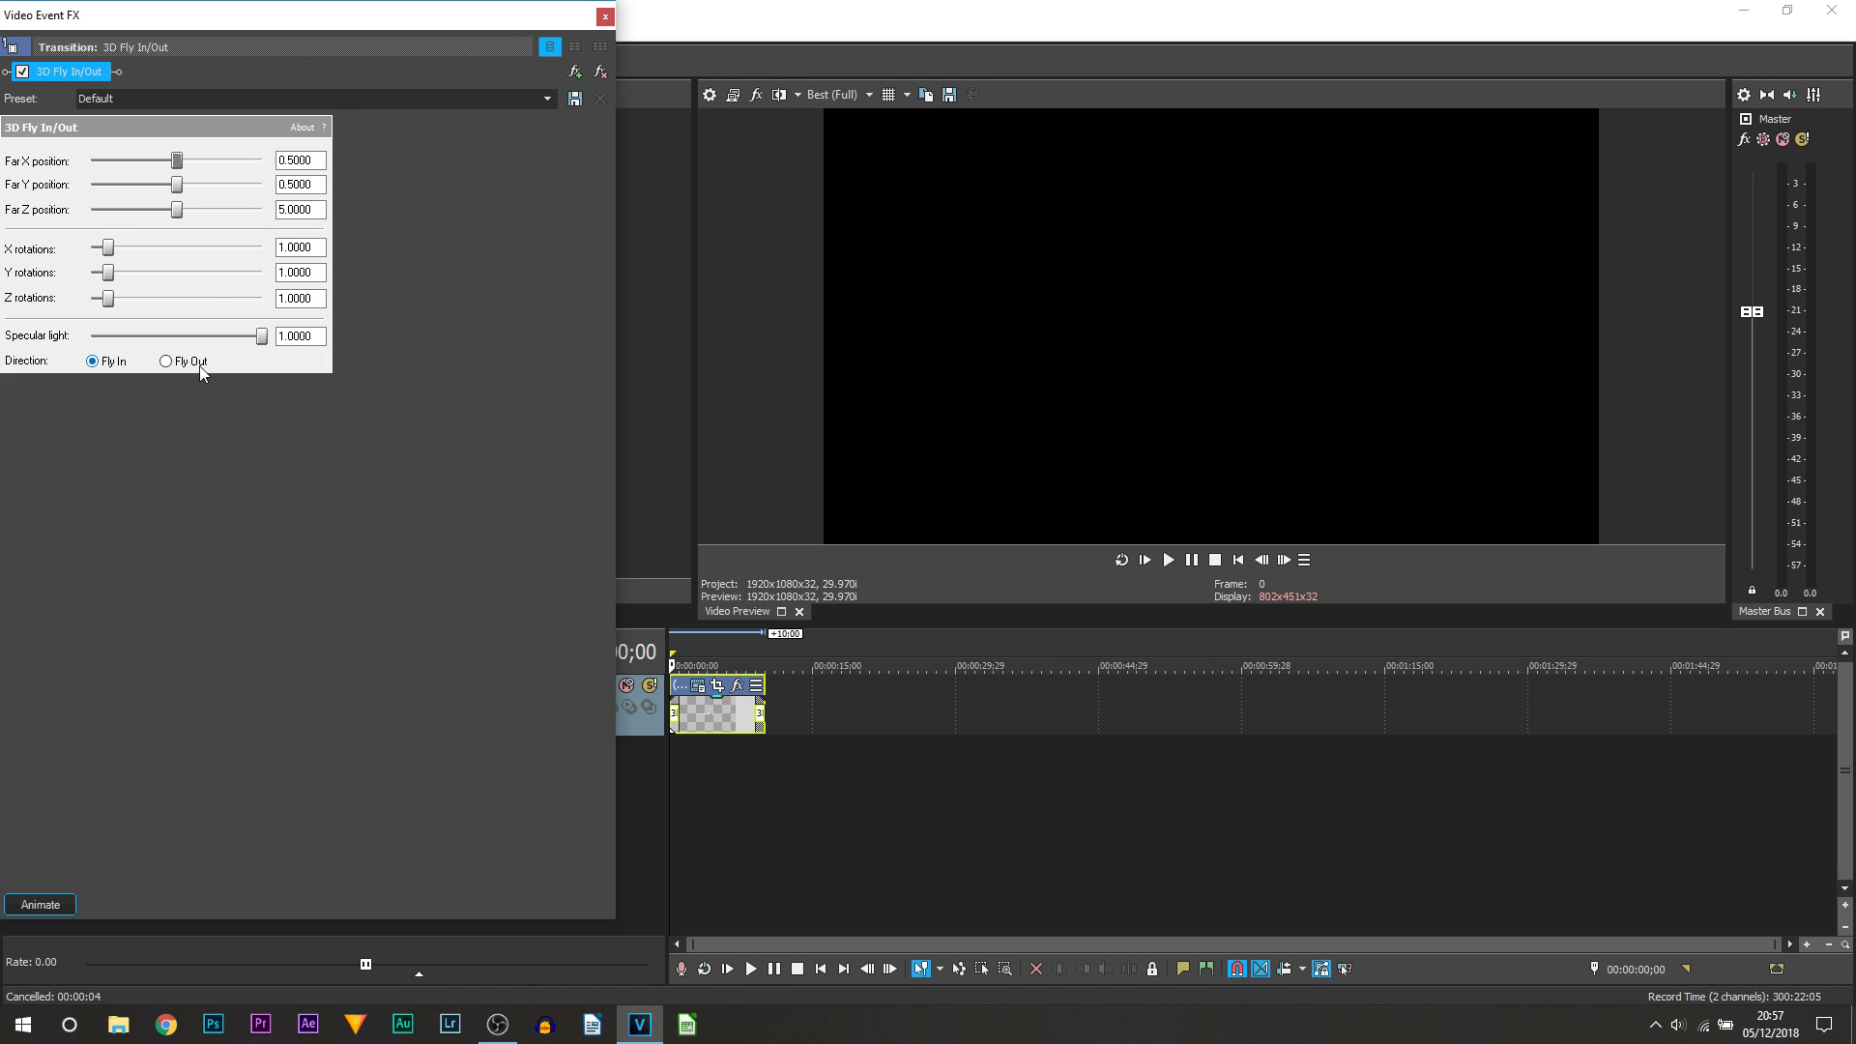
left_click(605, 16)
scroll(707, 764, "up", 3)
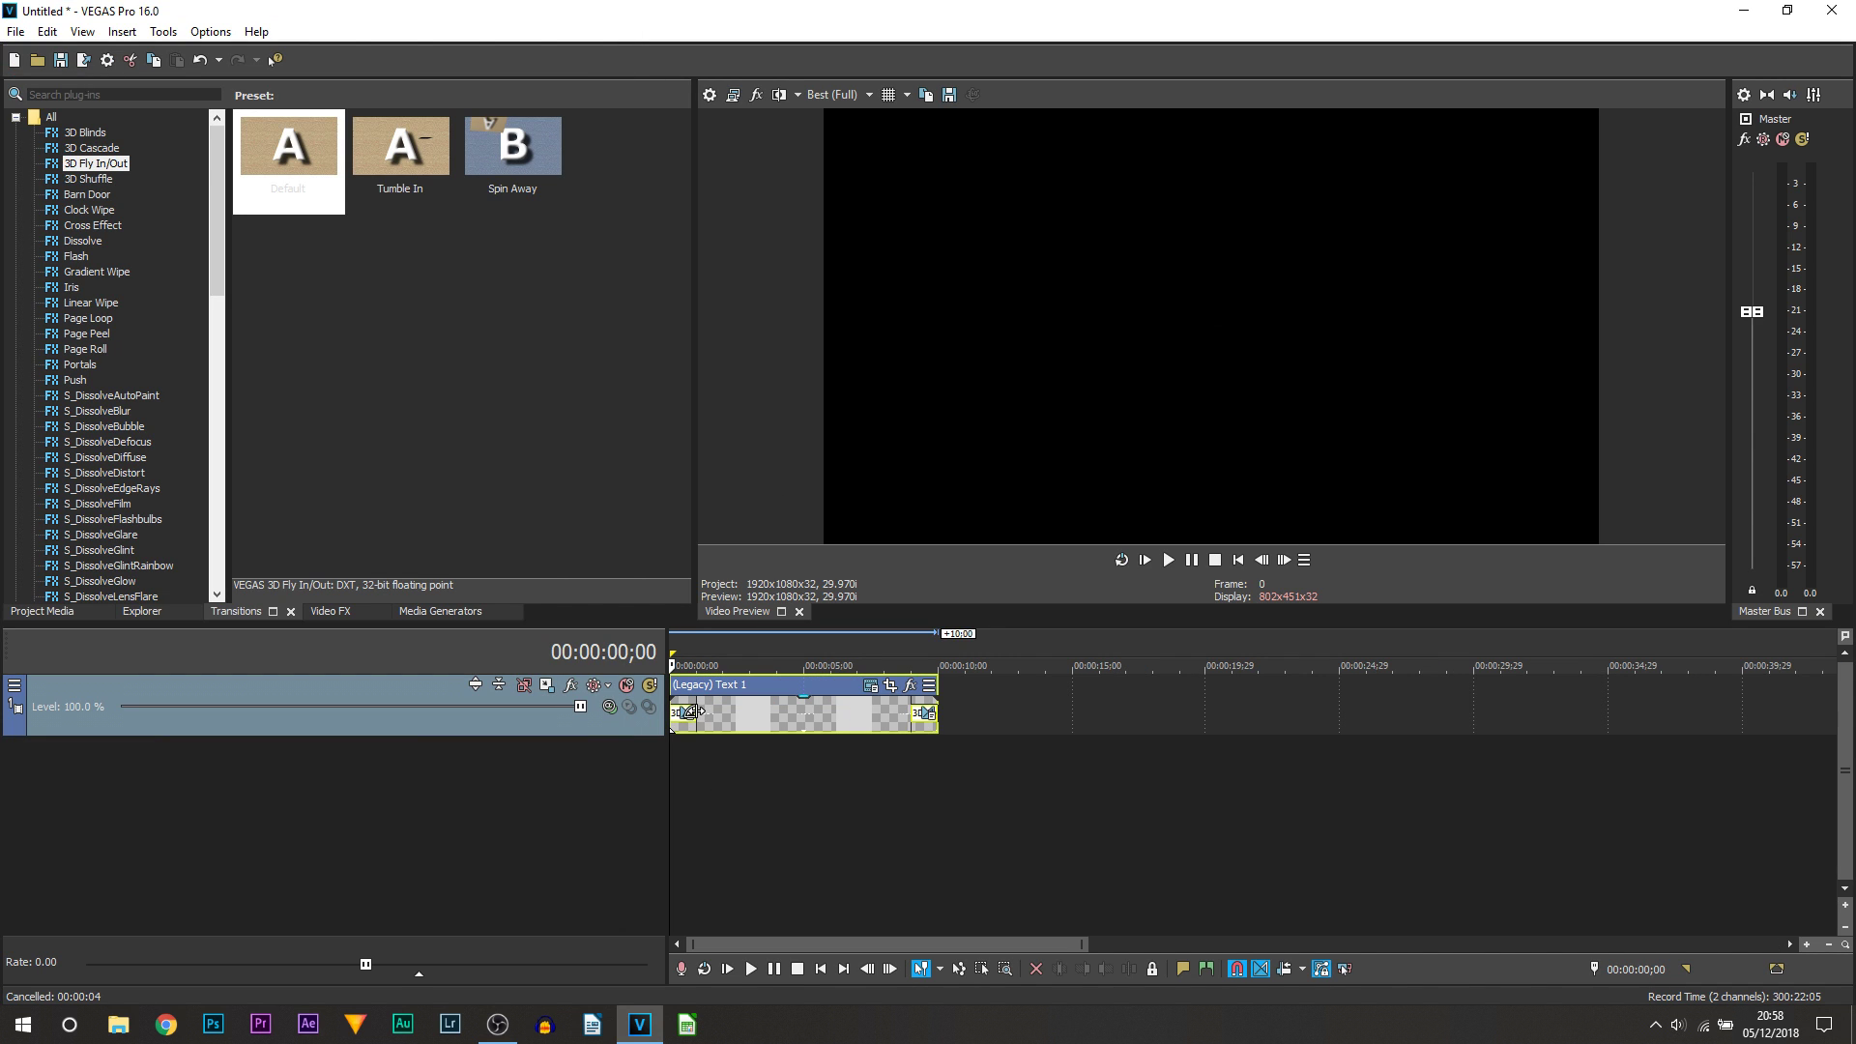
Lengthen both fly transitions to about two seconds and play back the animation.
left_click_drag(690, 711, 717, 711)
left_click_drag(913, 712, 883, 714)
left_click(1174, 562)
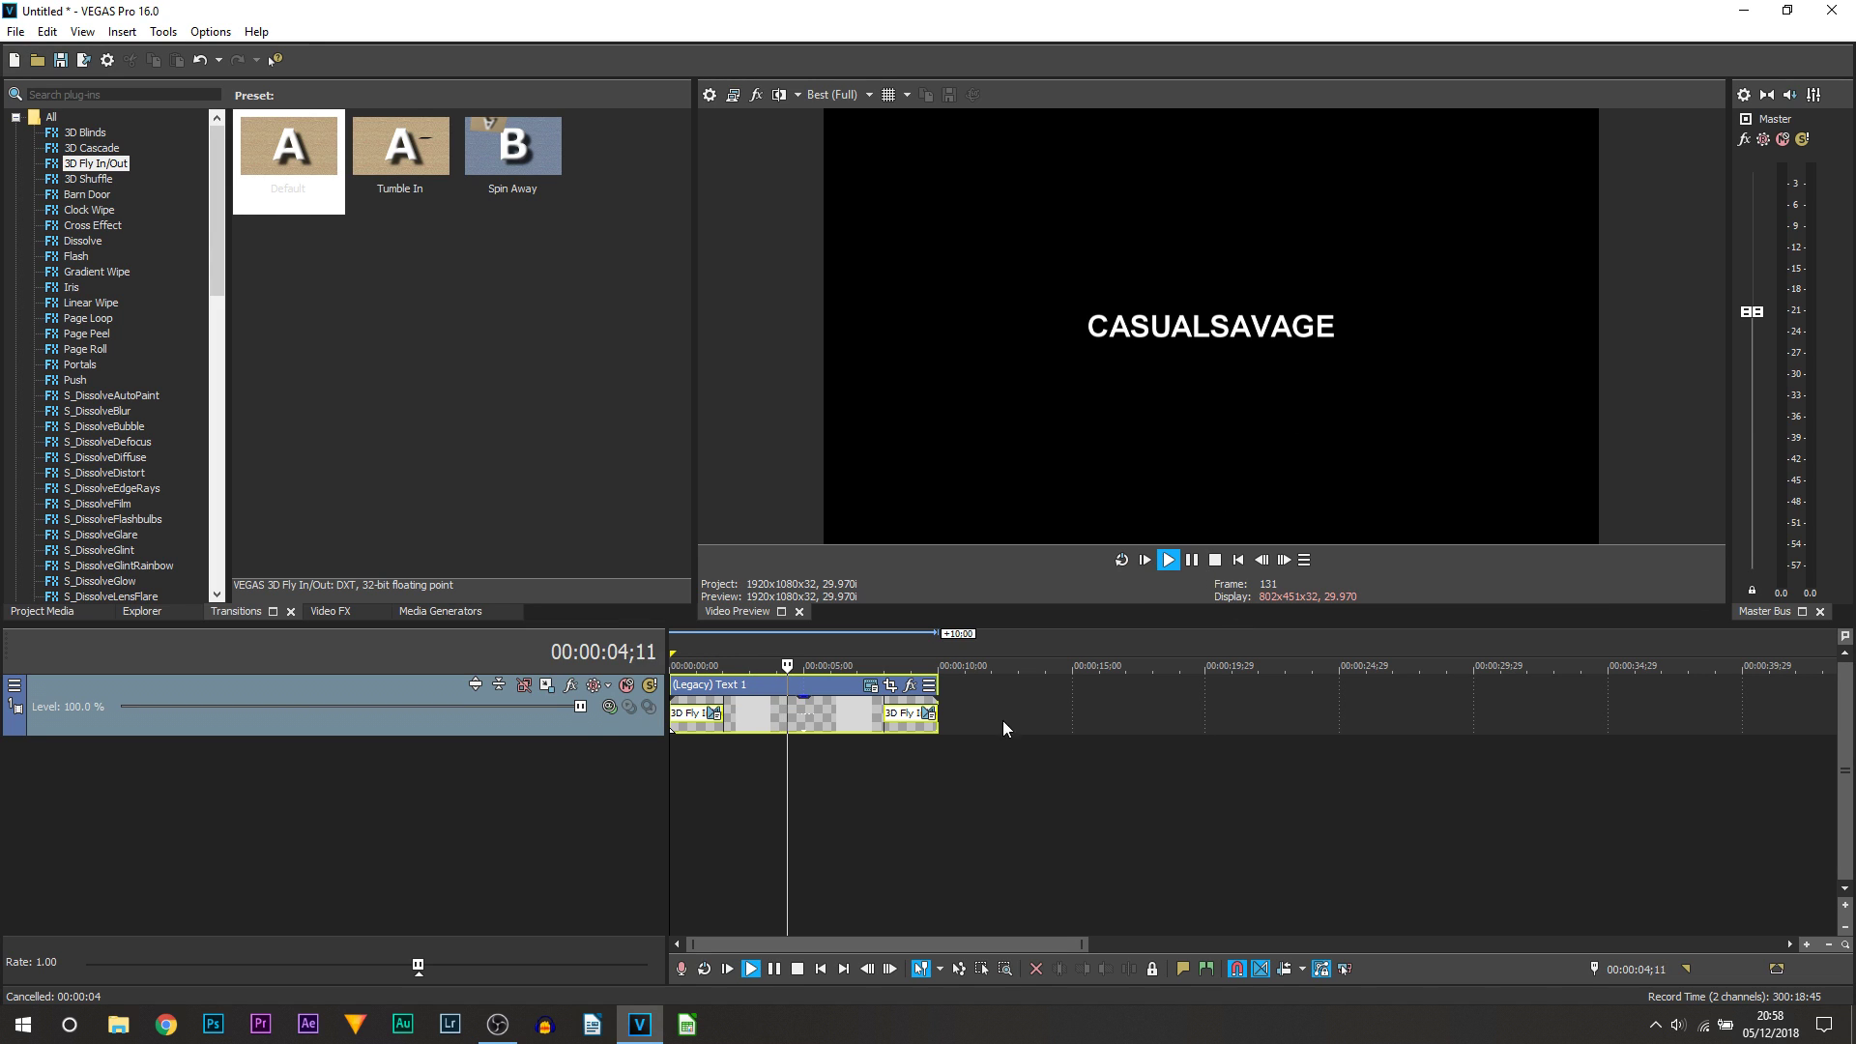
Set the preview quality to Preview (Auto).
left_click(885, 712)
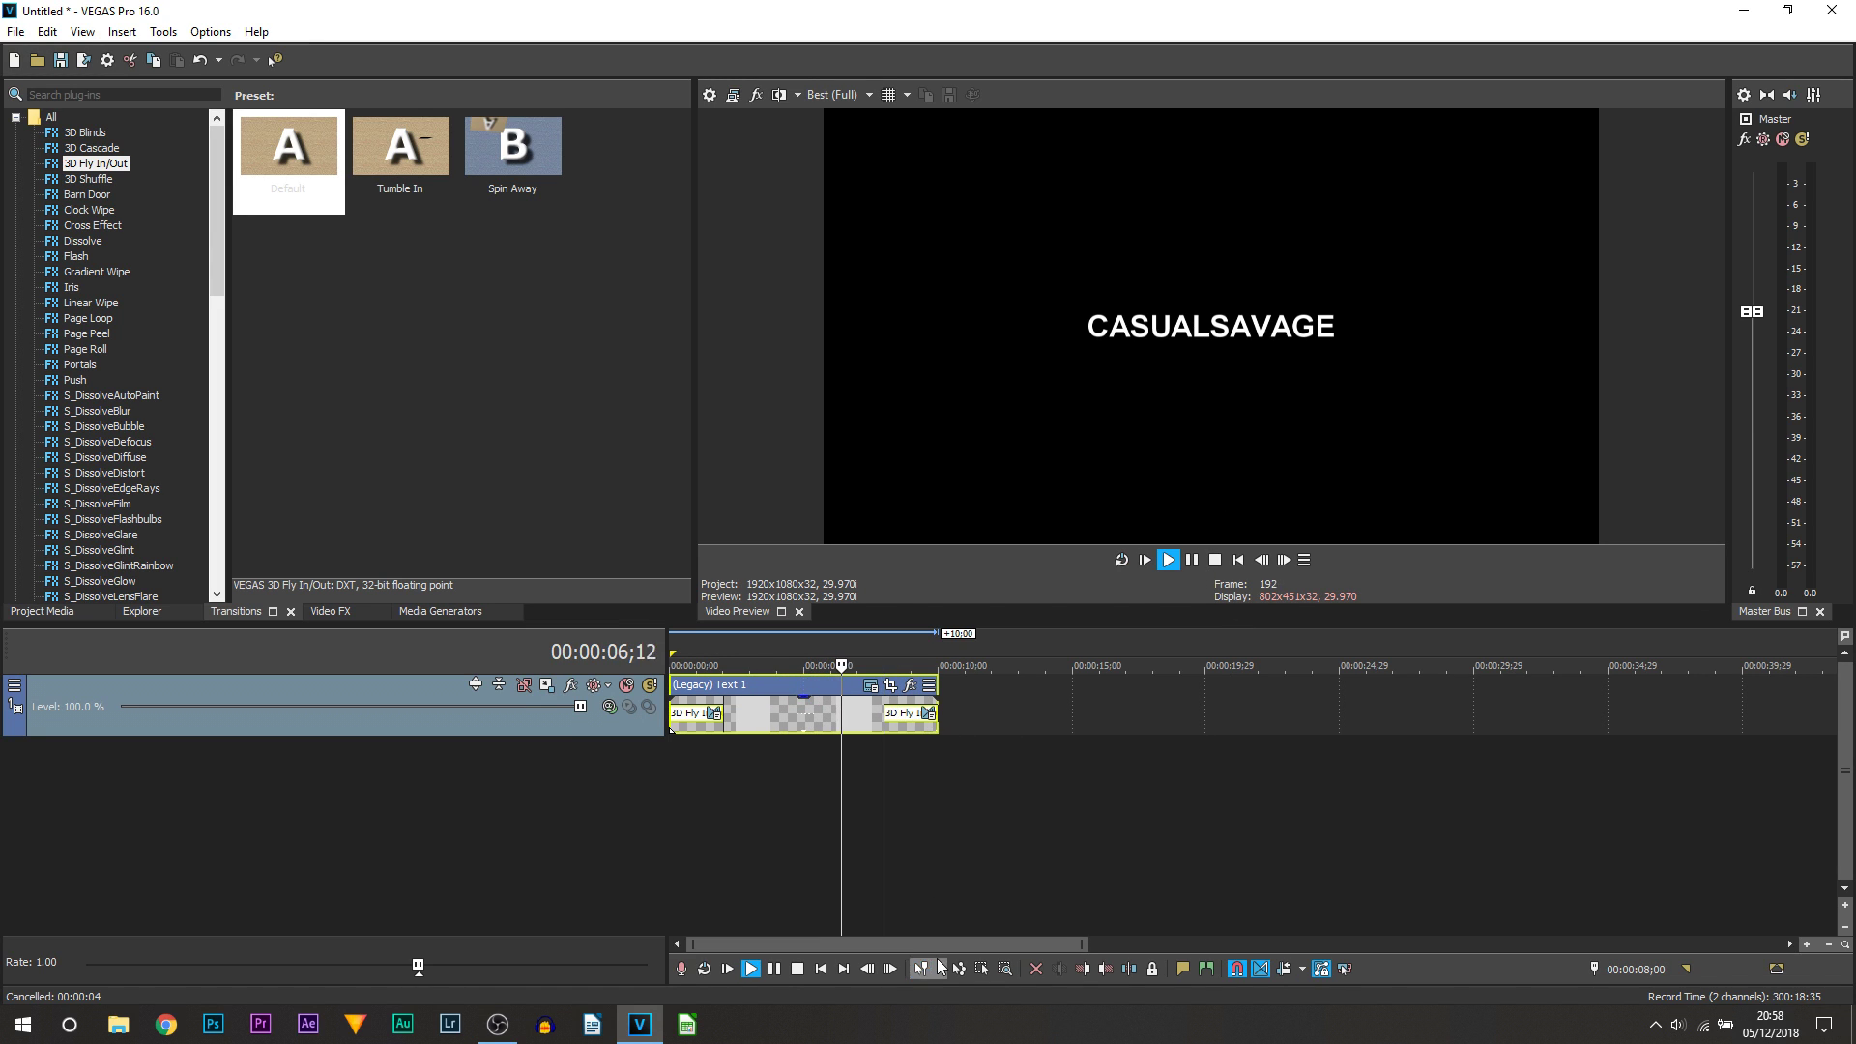
left_click(830, 95)
mouse_move(850, 134)
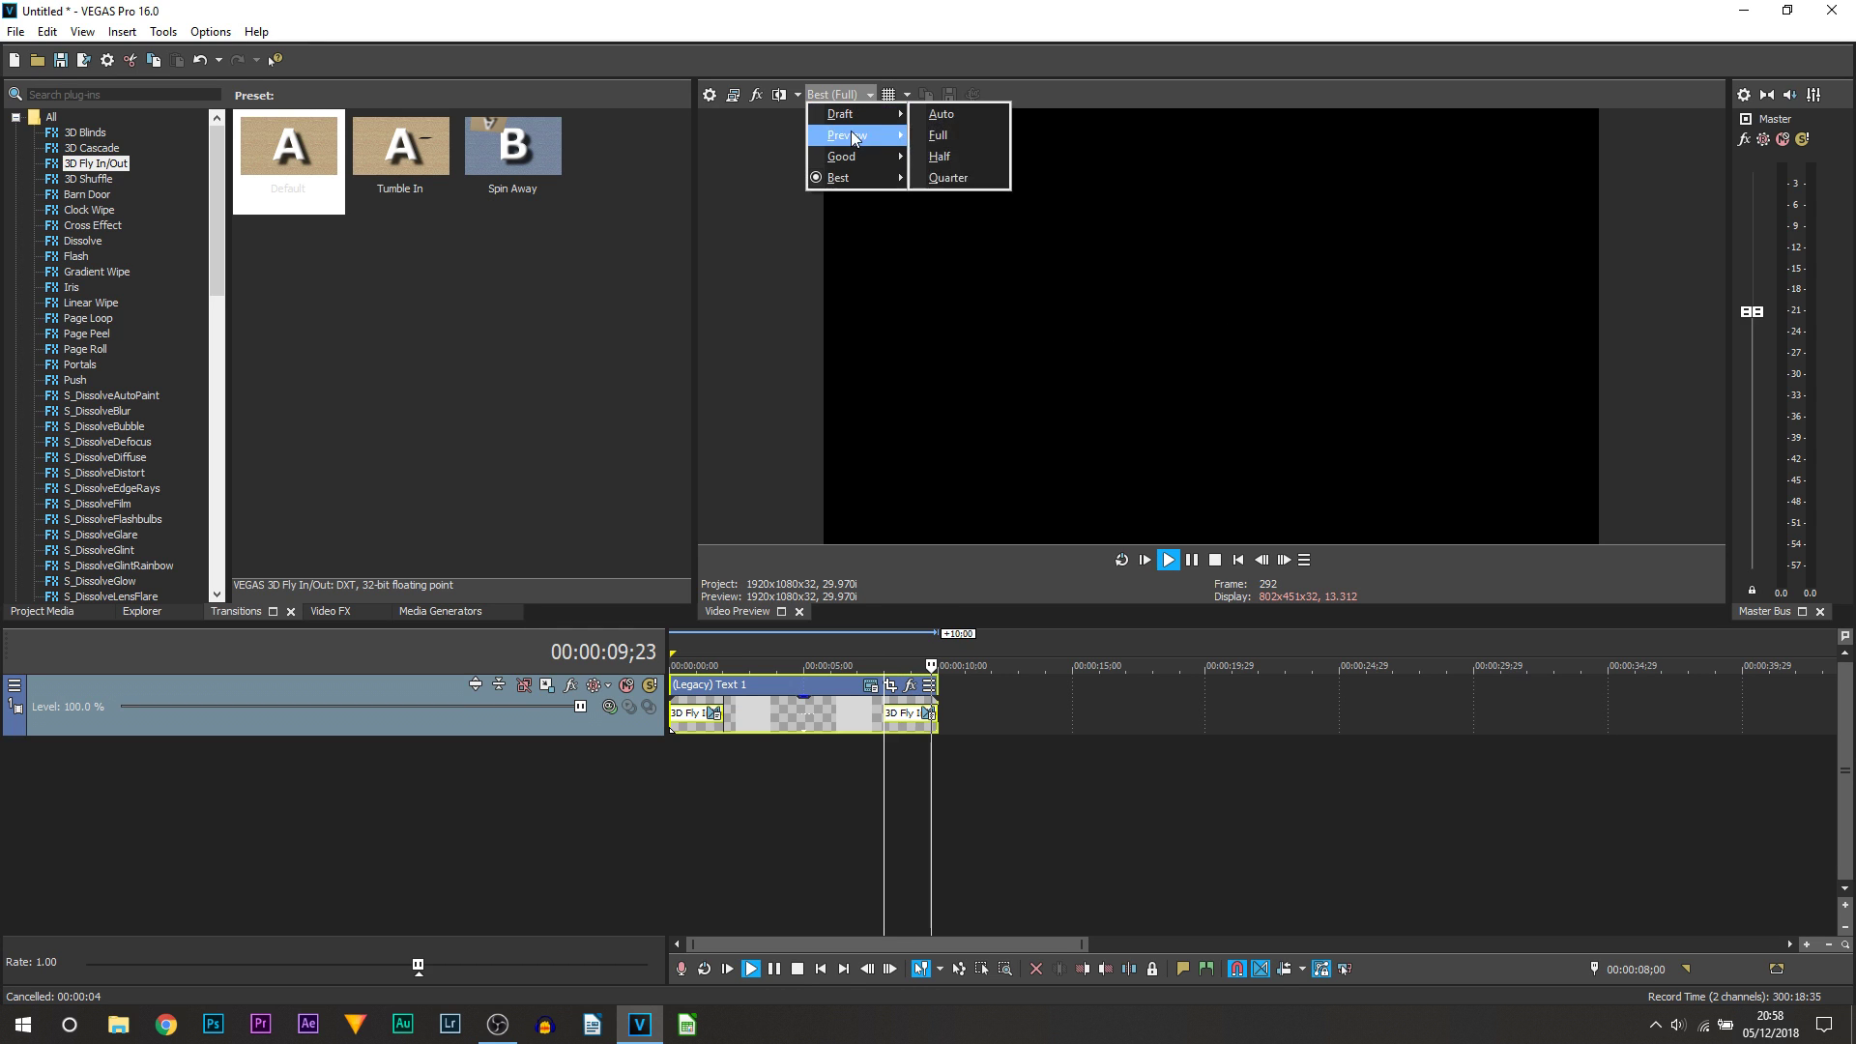
left_click(952, 117)
Stop playback near the clip's end and remove both fly transitions.
left_click(868, 641)
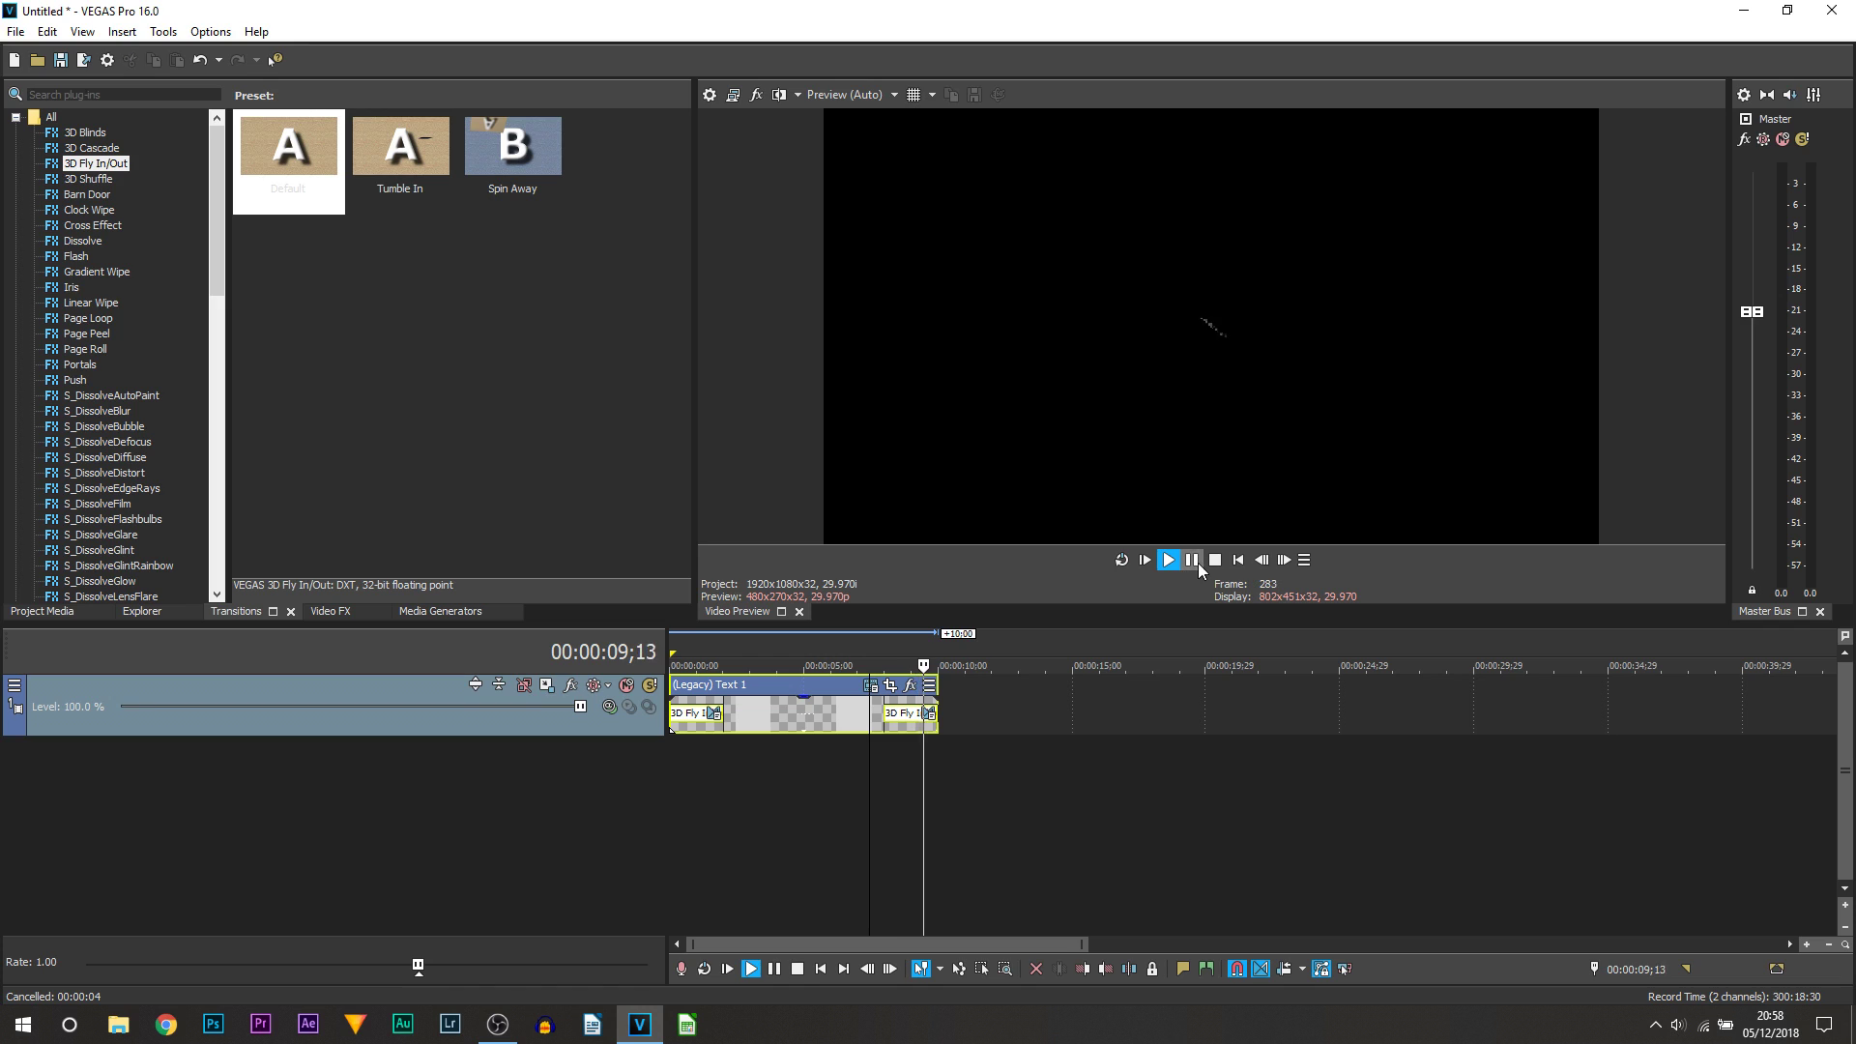
key("space")
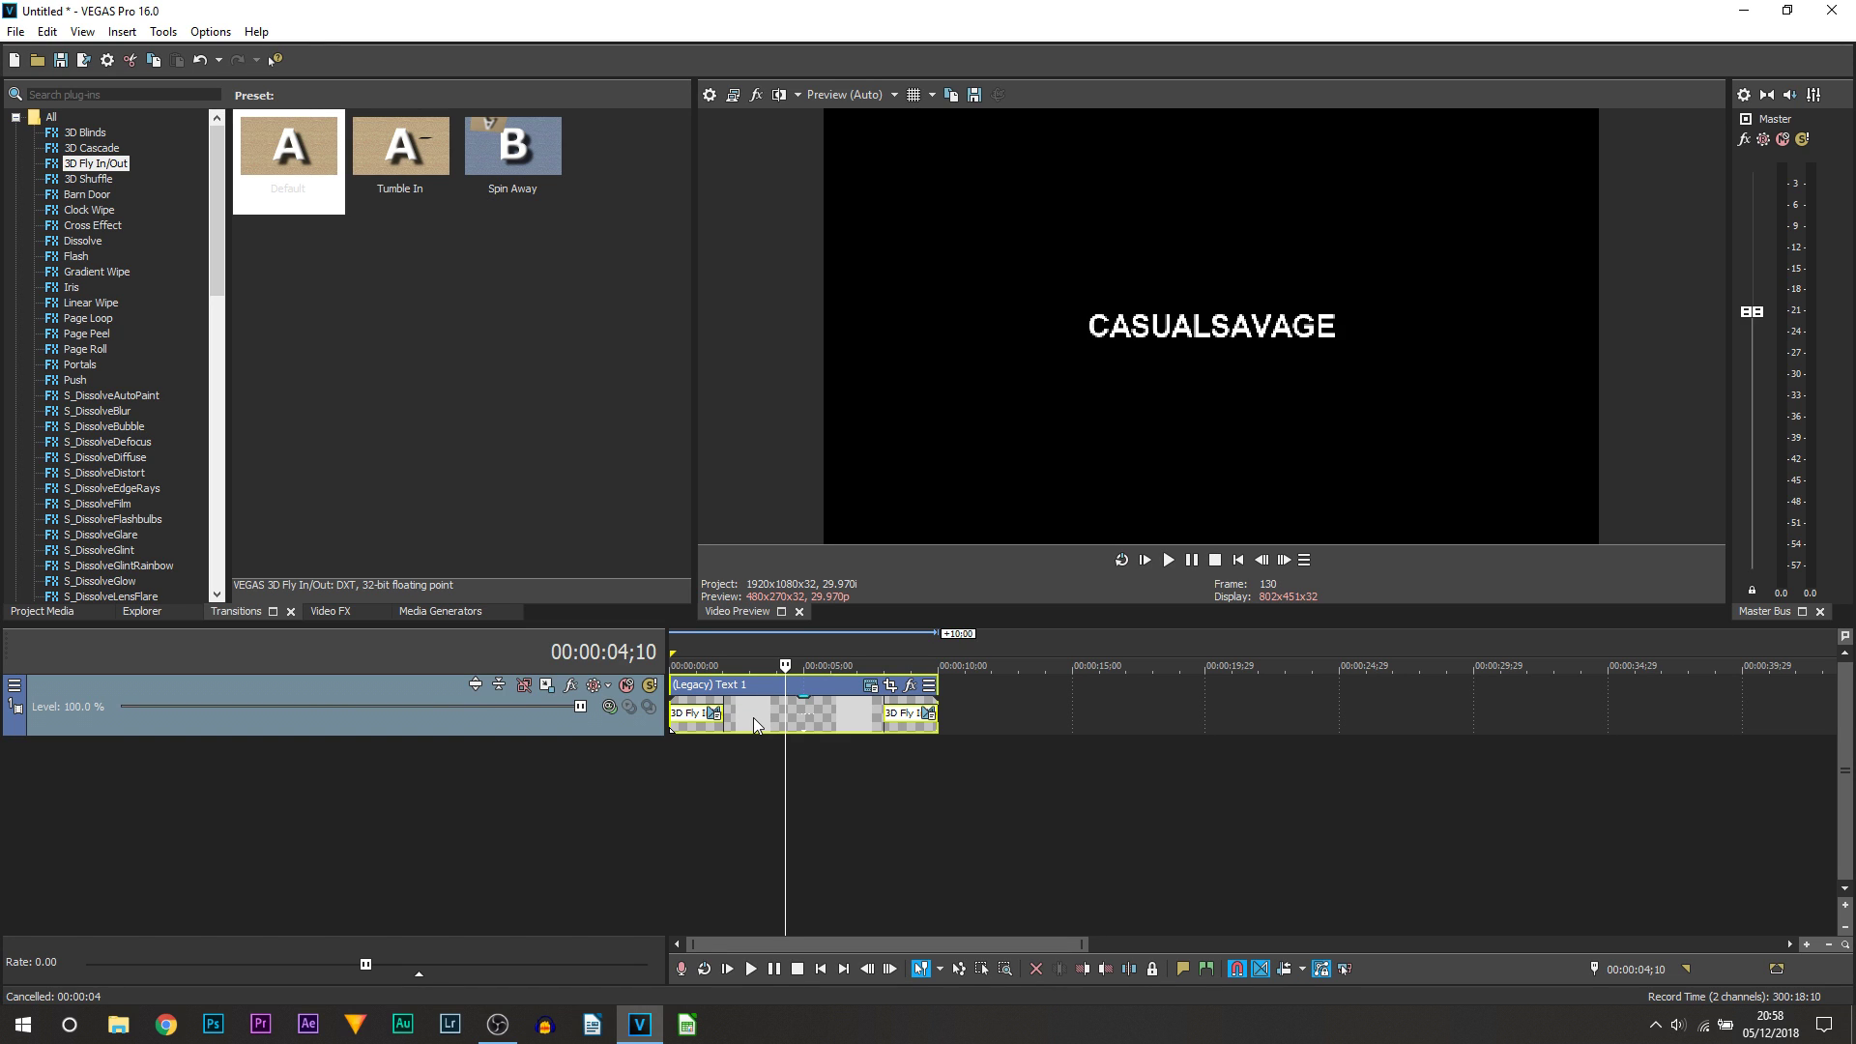
key("ctrl+z")
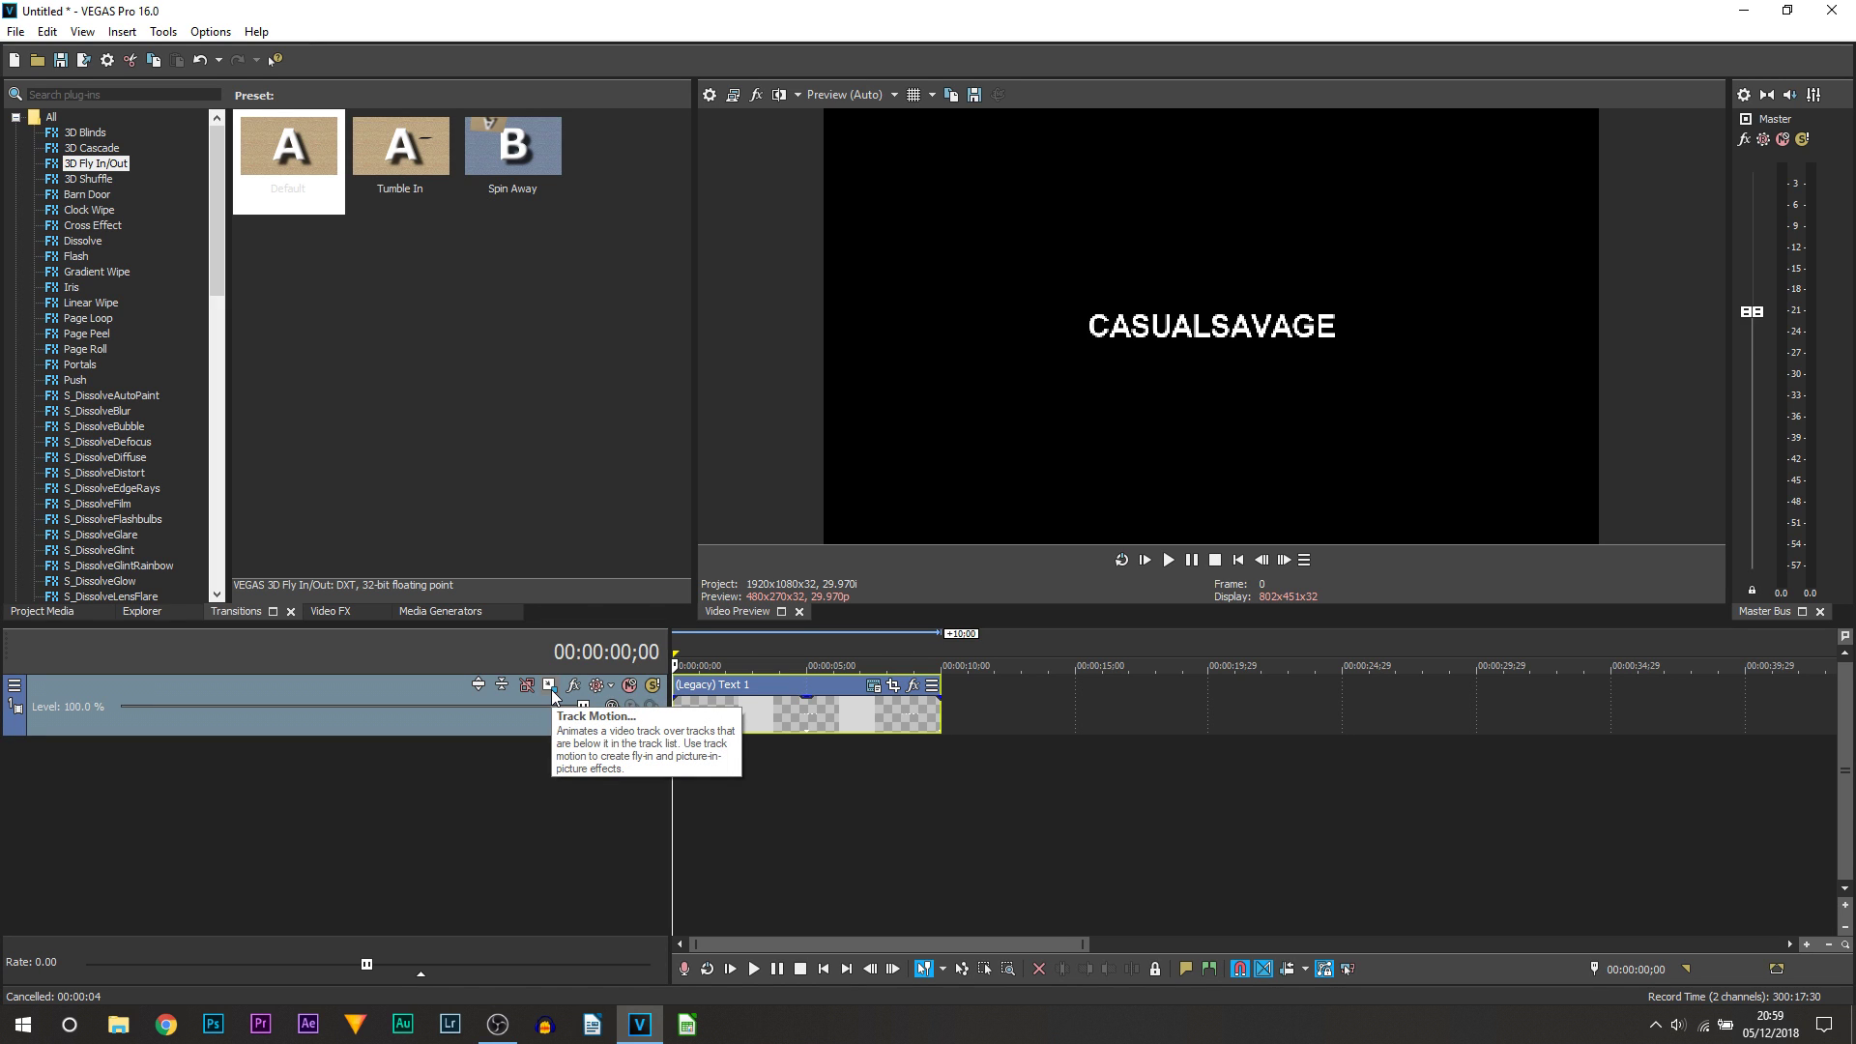
At the project start, open Track Motion for the text track and resize its window.
left_click_drag(1016, 725, 941, 730)
left_click(676, 722)
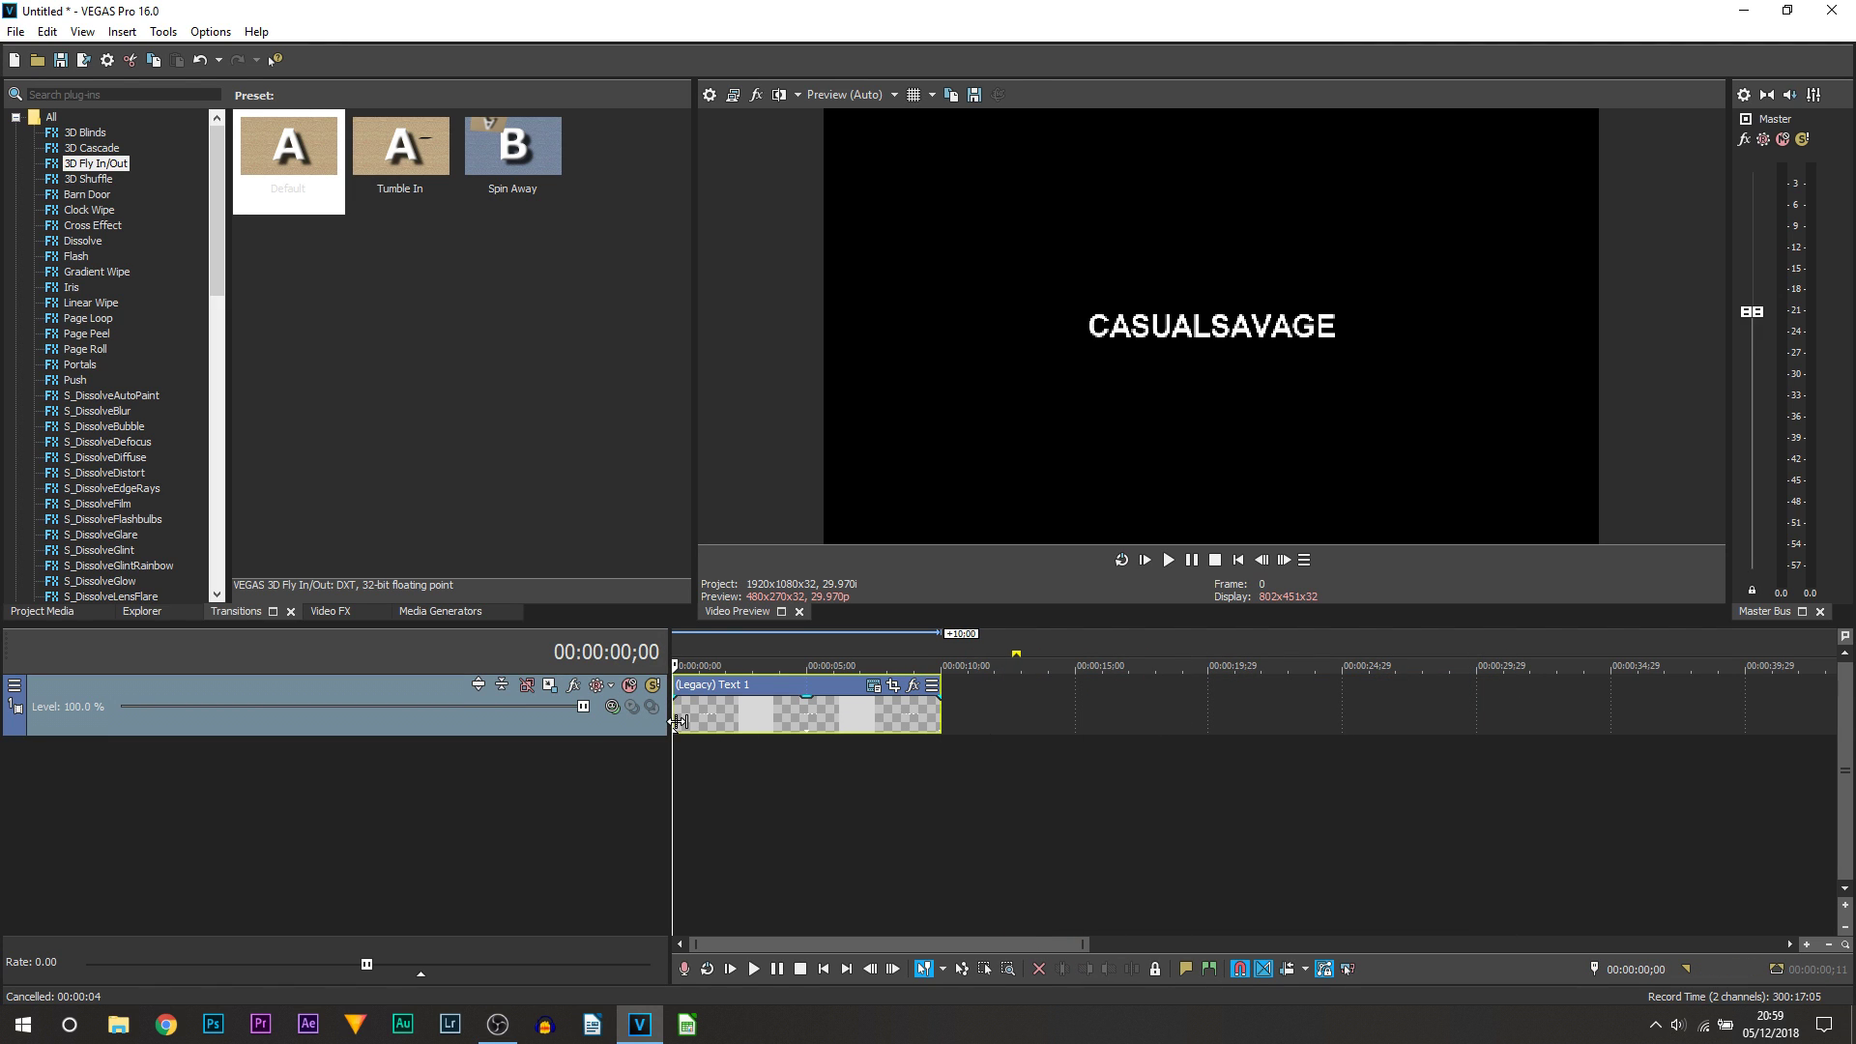
left_click(550, 684)
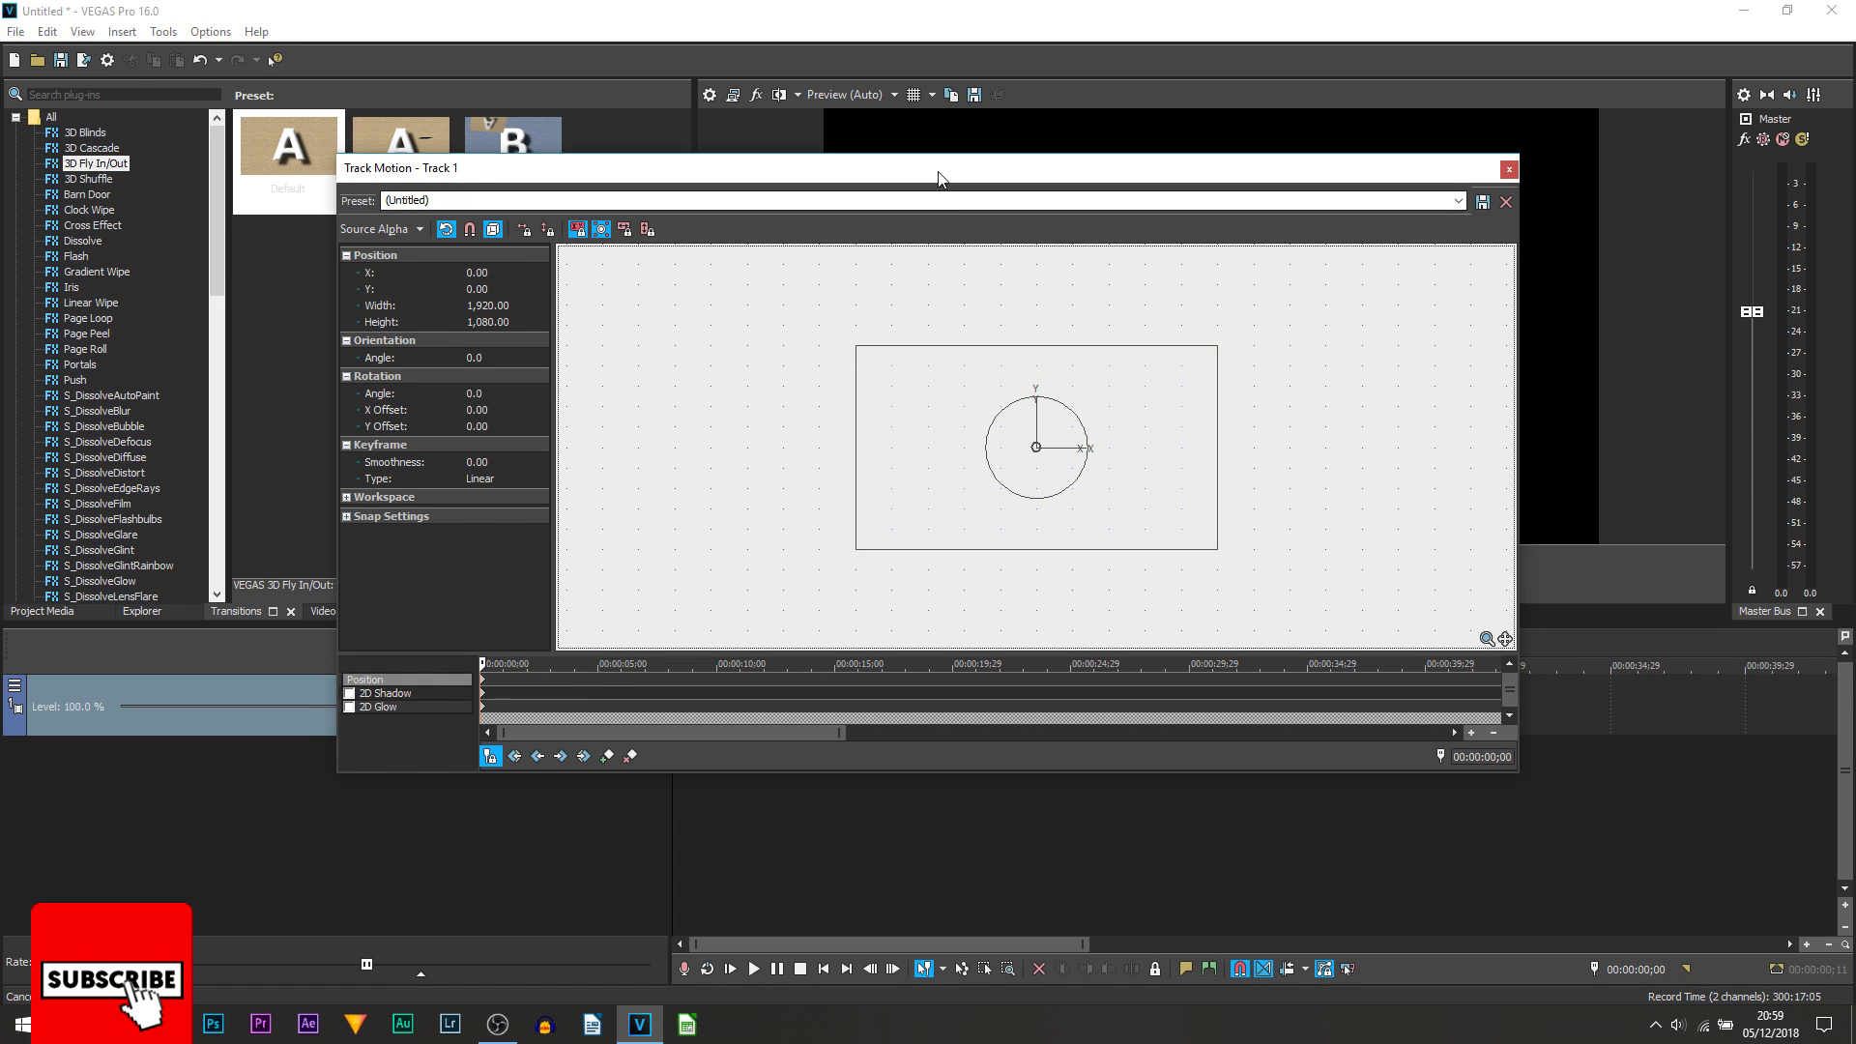
left_click_drag(927, 171, 612, 31)
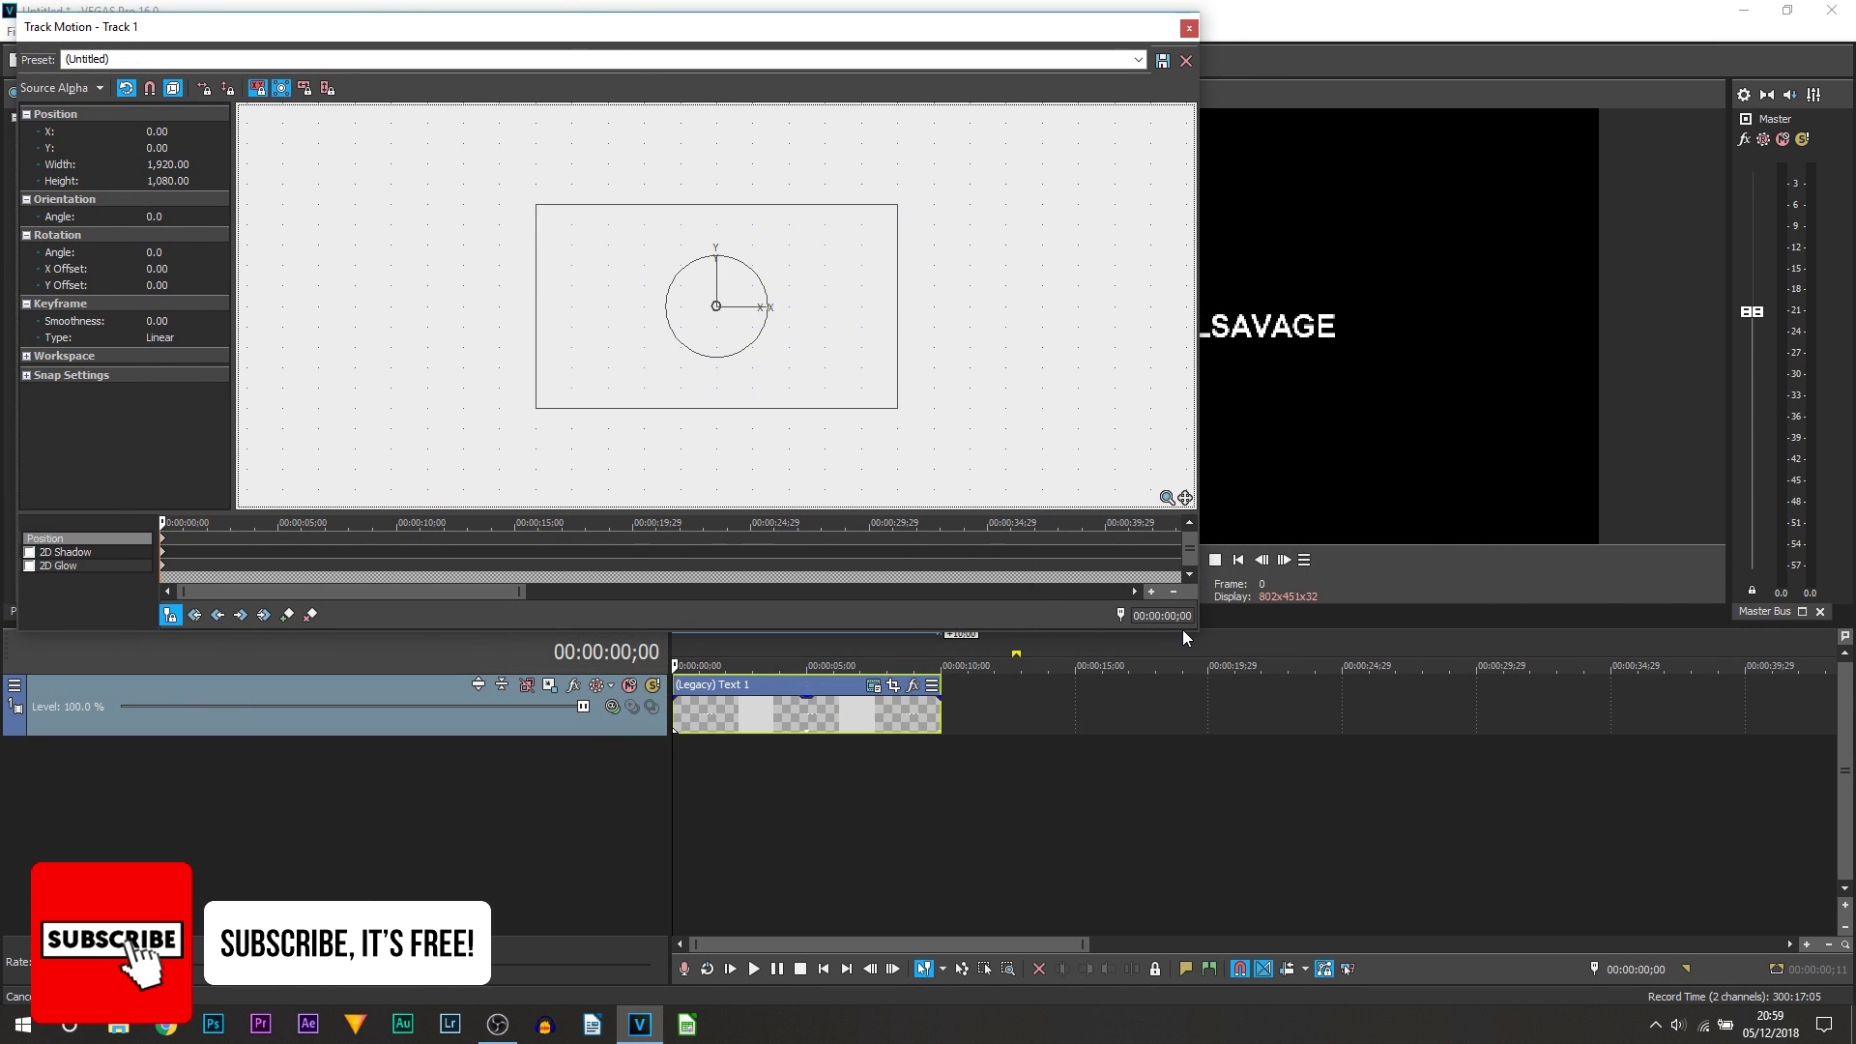
left_click_drag(1203, 636, 780, 584)
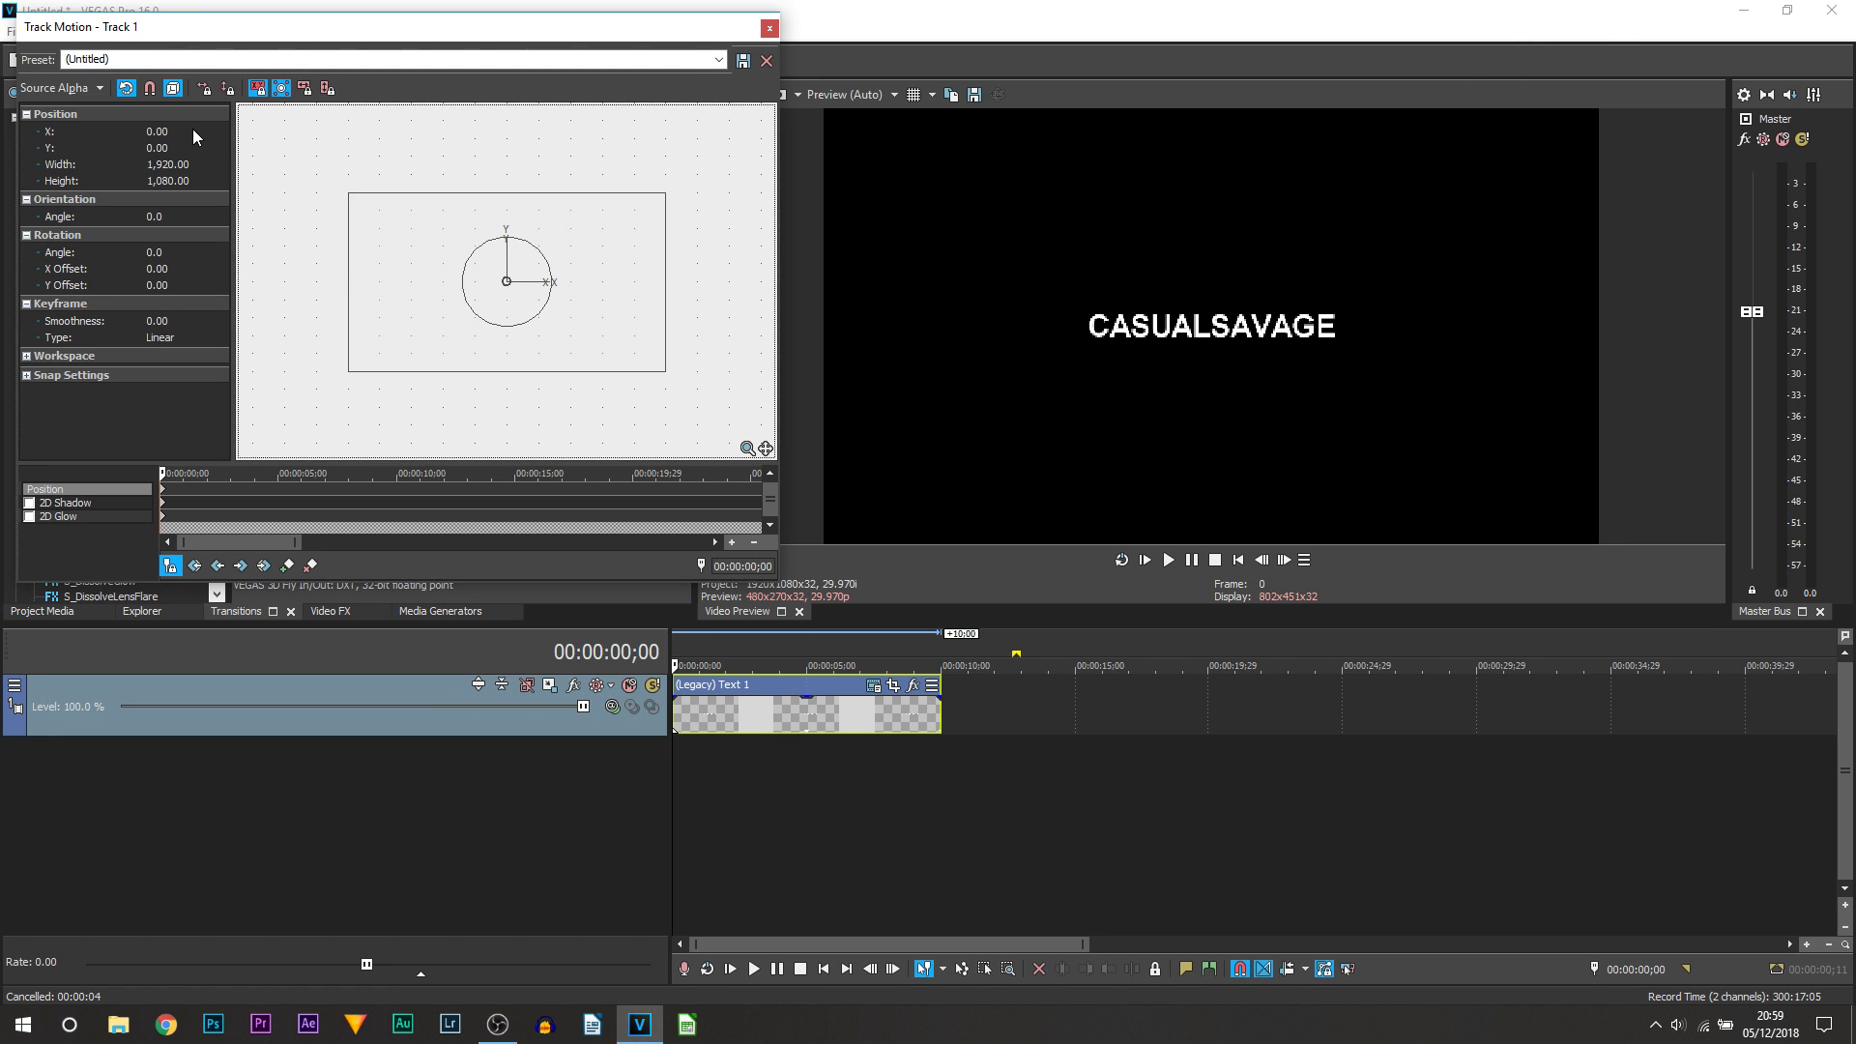
Tilt the frame 28.3° with rotation enabled and move it off-screen to X -1278.49, Y 712.22.
left_click_drag(526, 248, 543, 251)
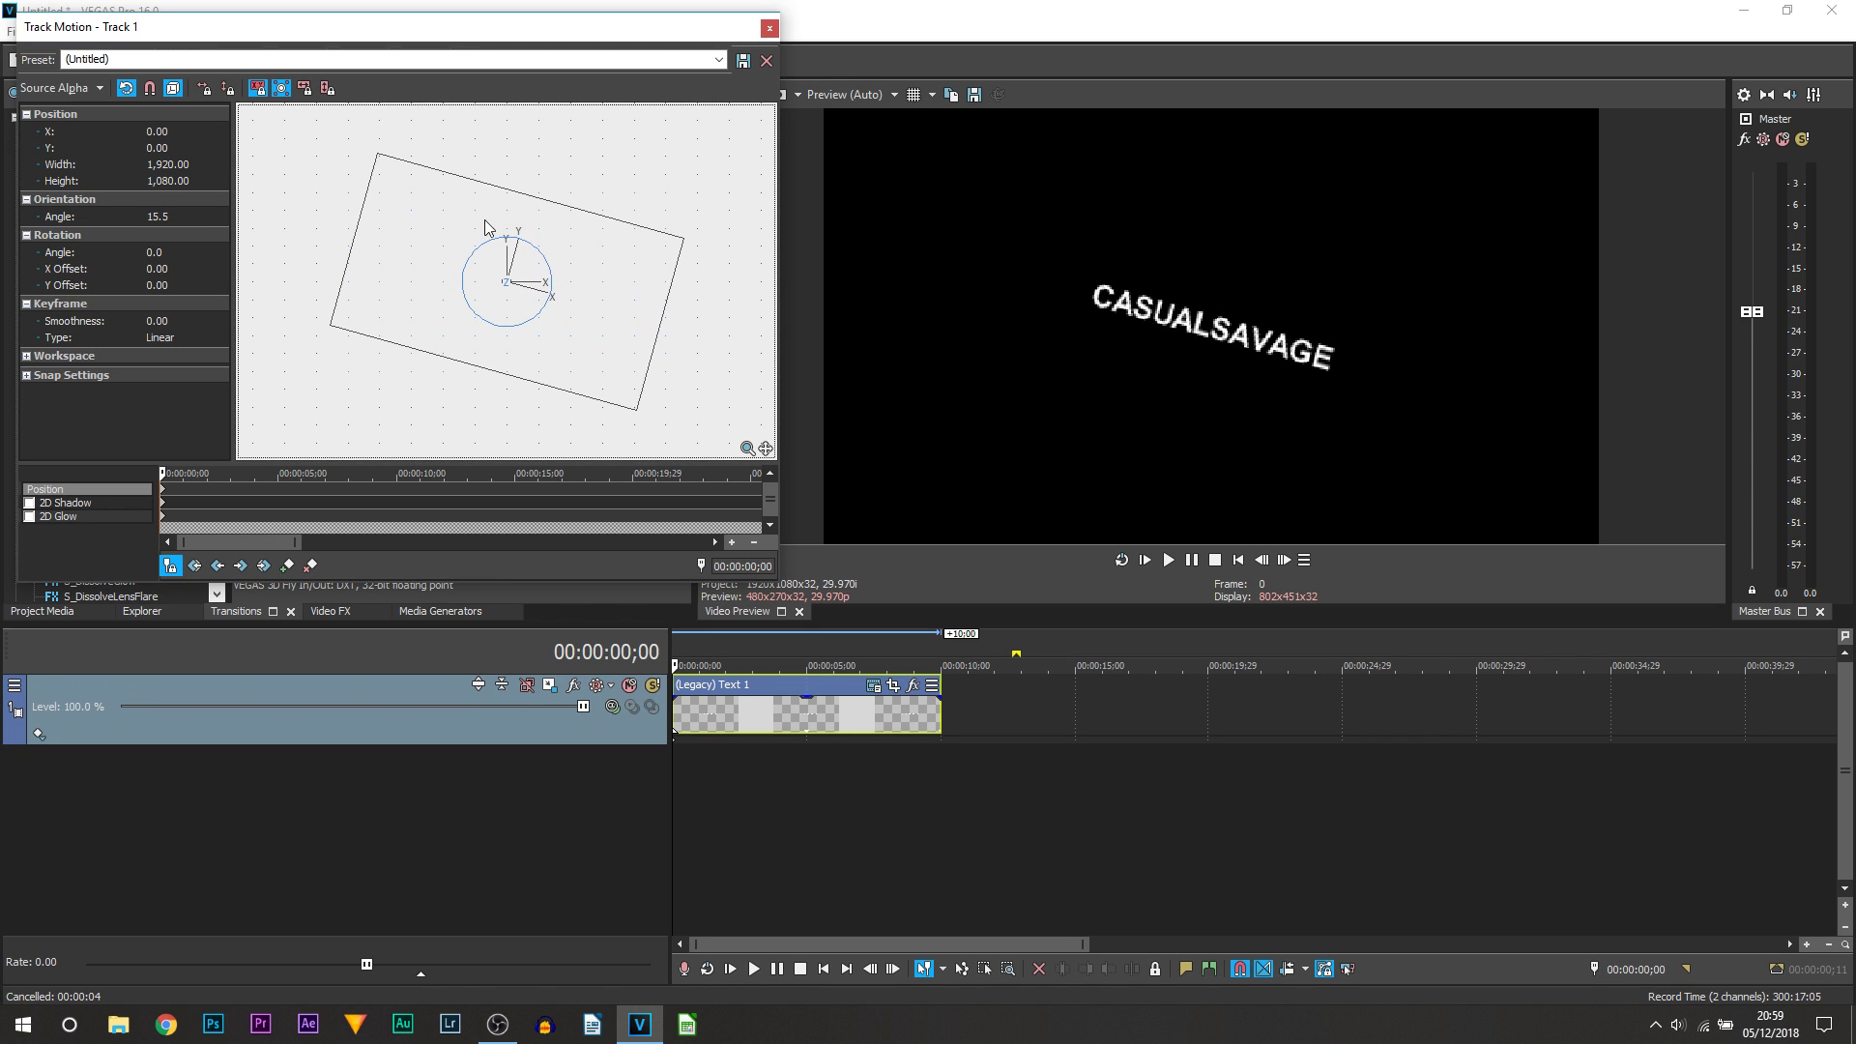
left_click(125, 92)
left_click_drag(606, 323, 443, 241)
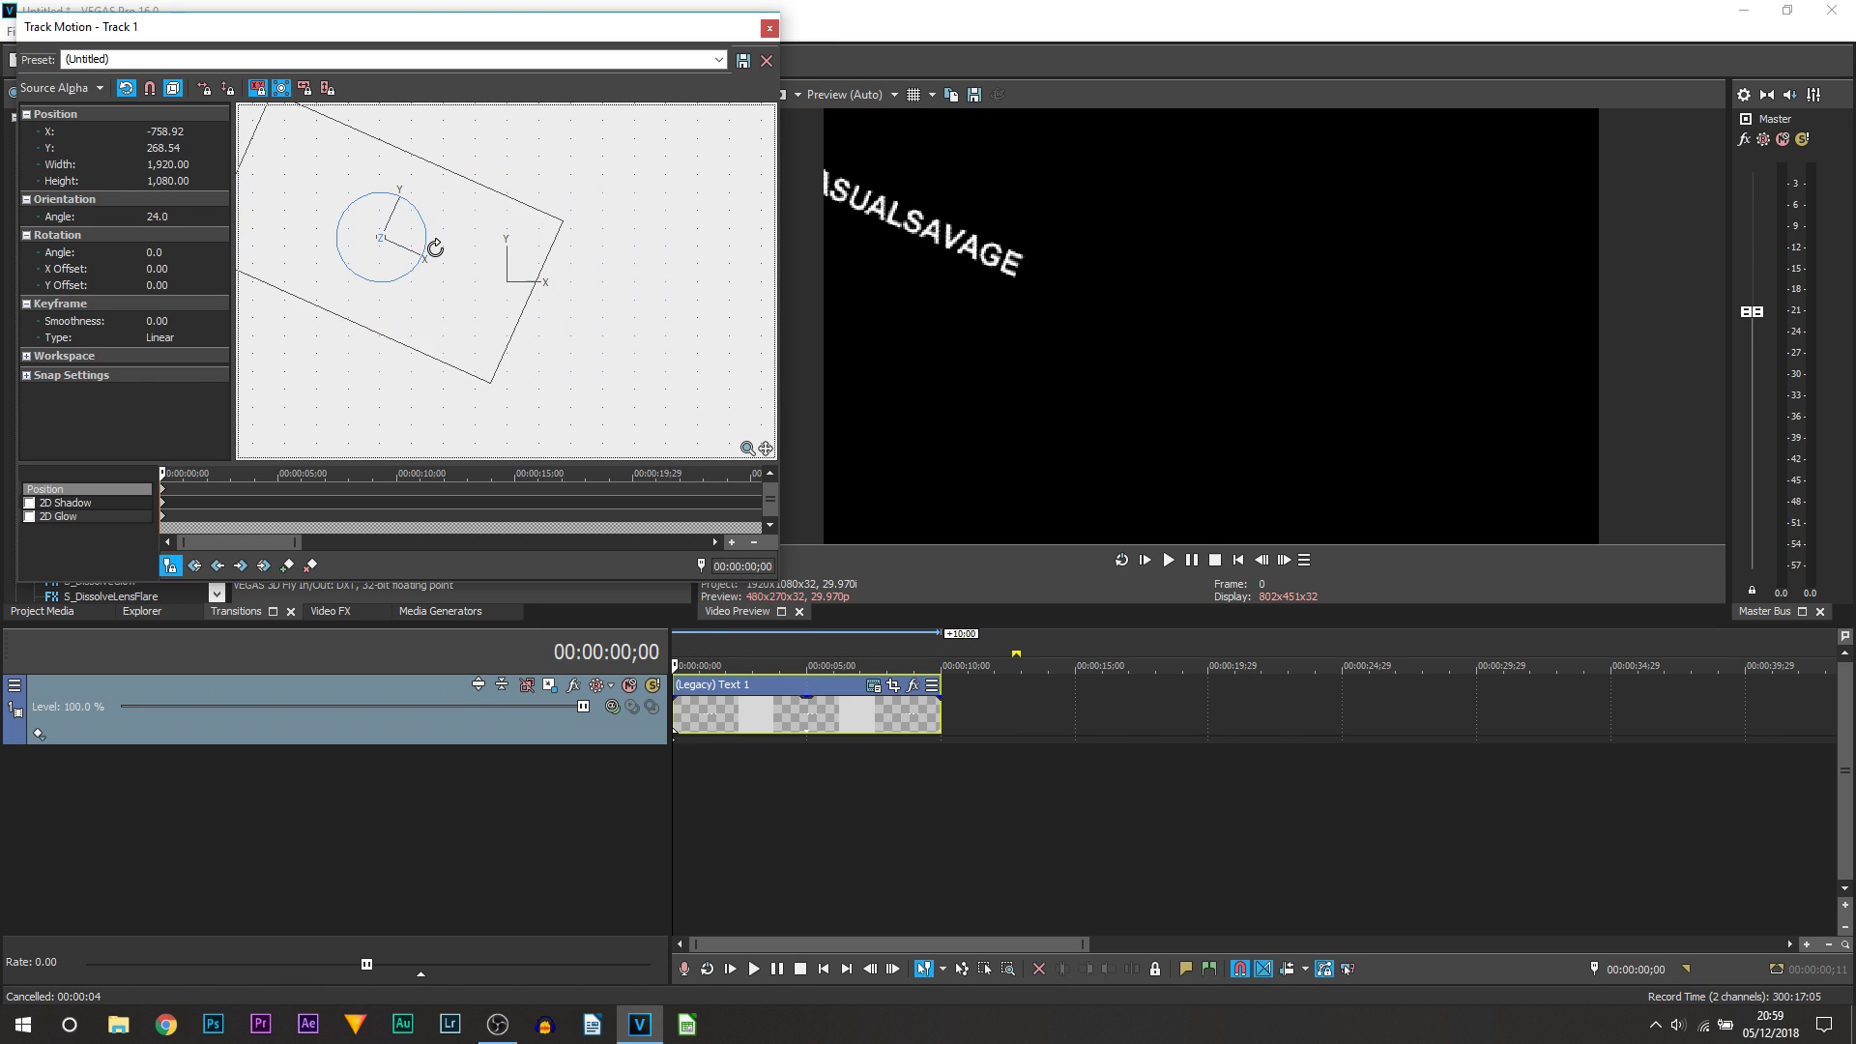
left_click_drag(435, 249, 383, 189)
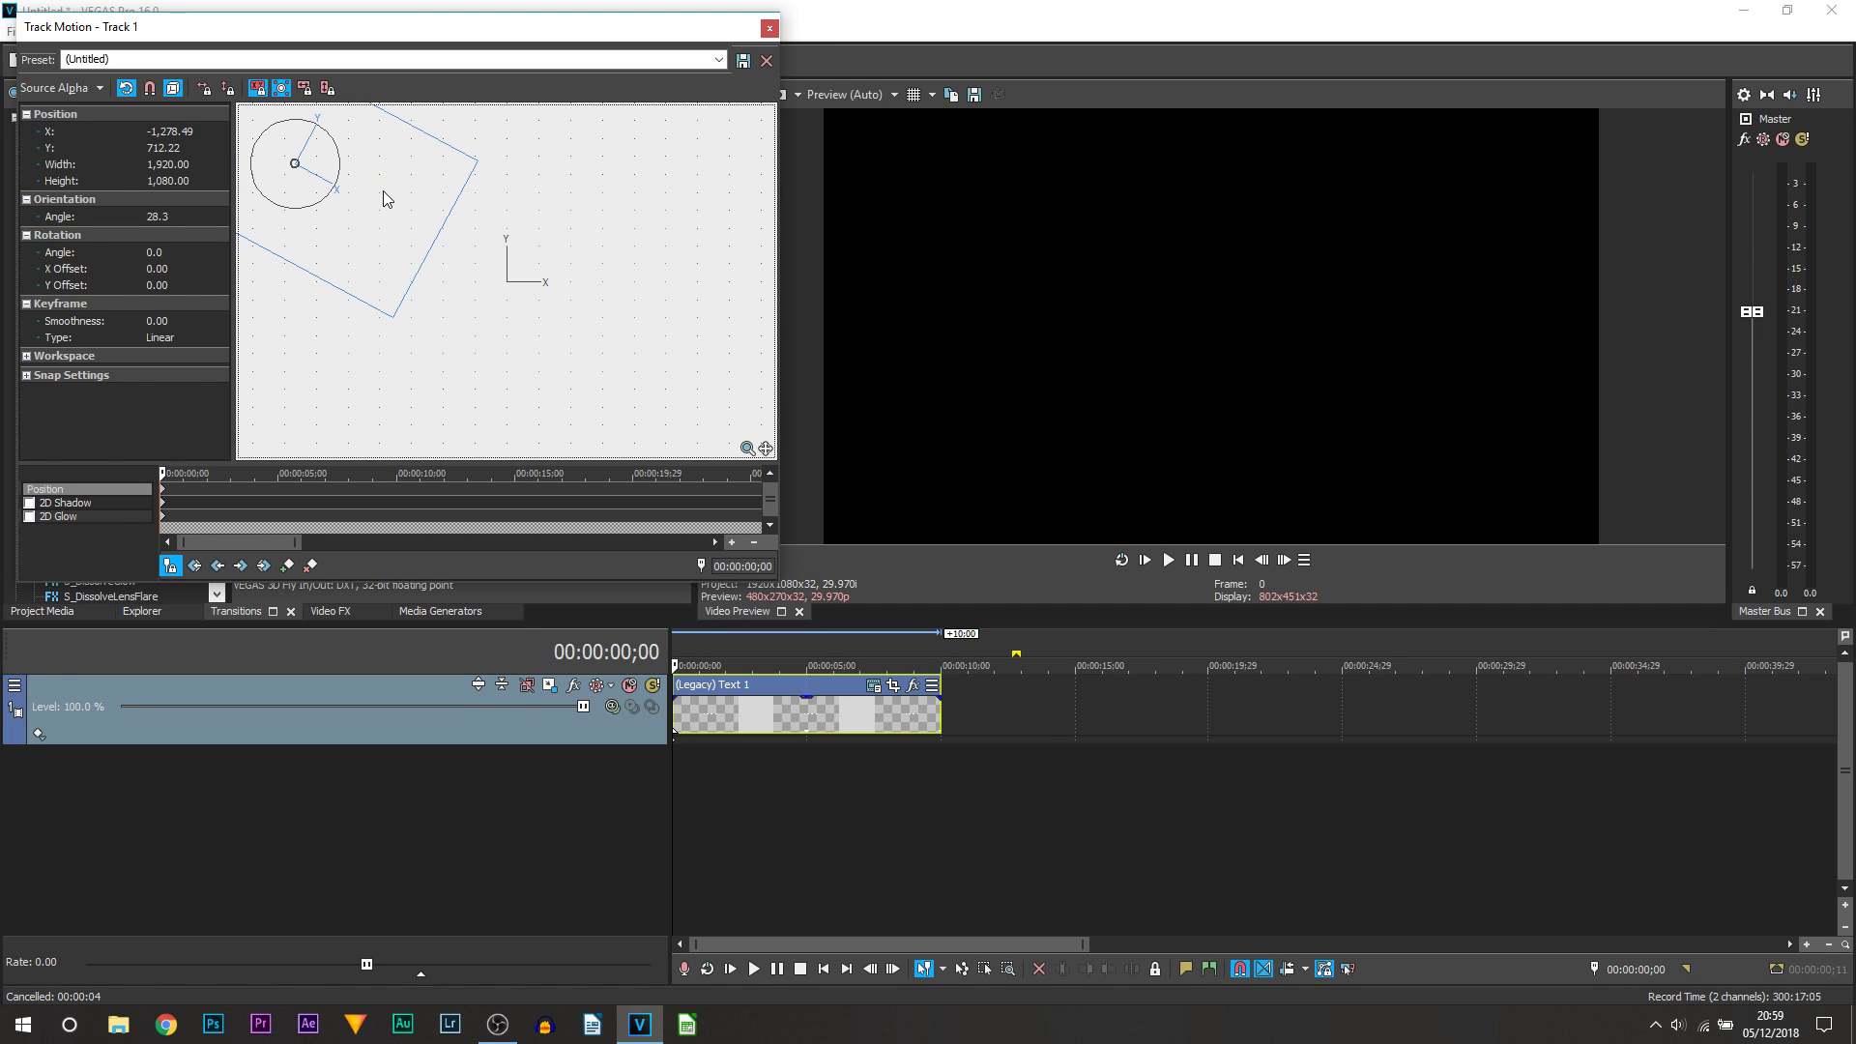
left_click(936, 712)
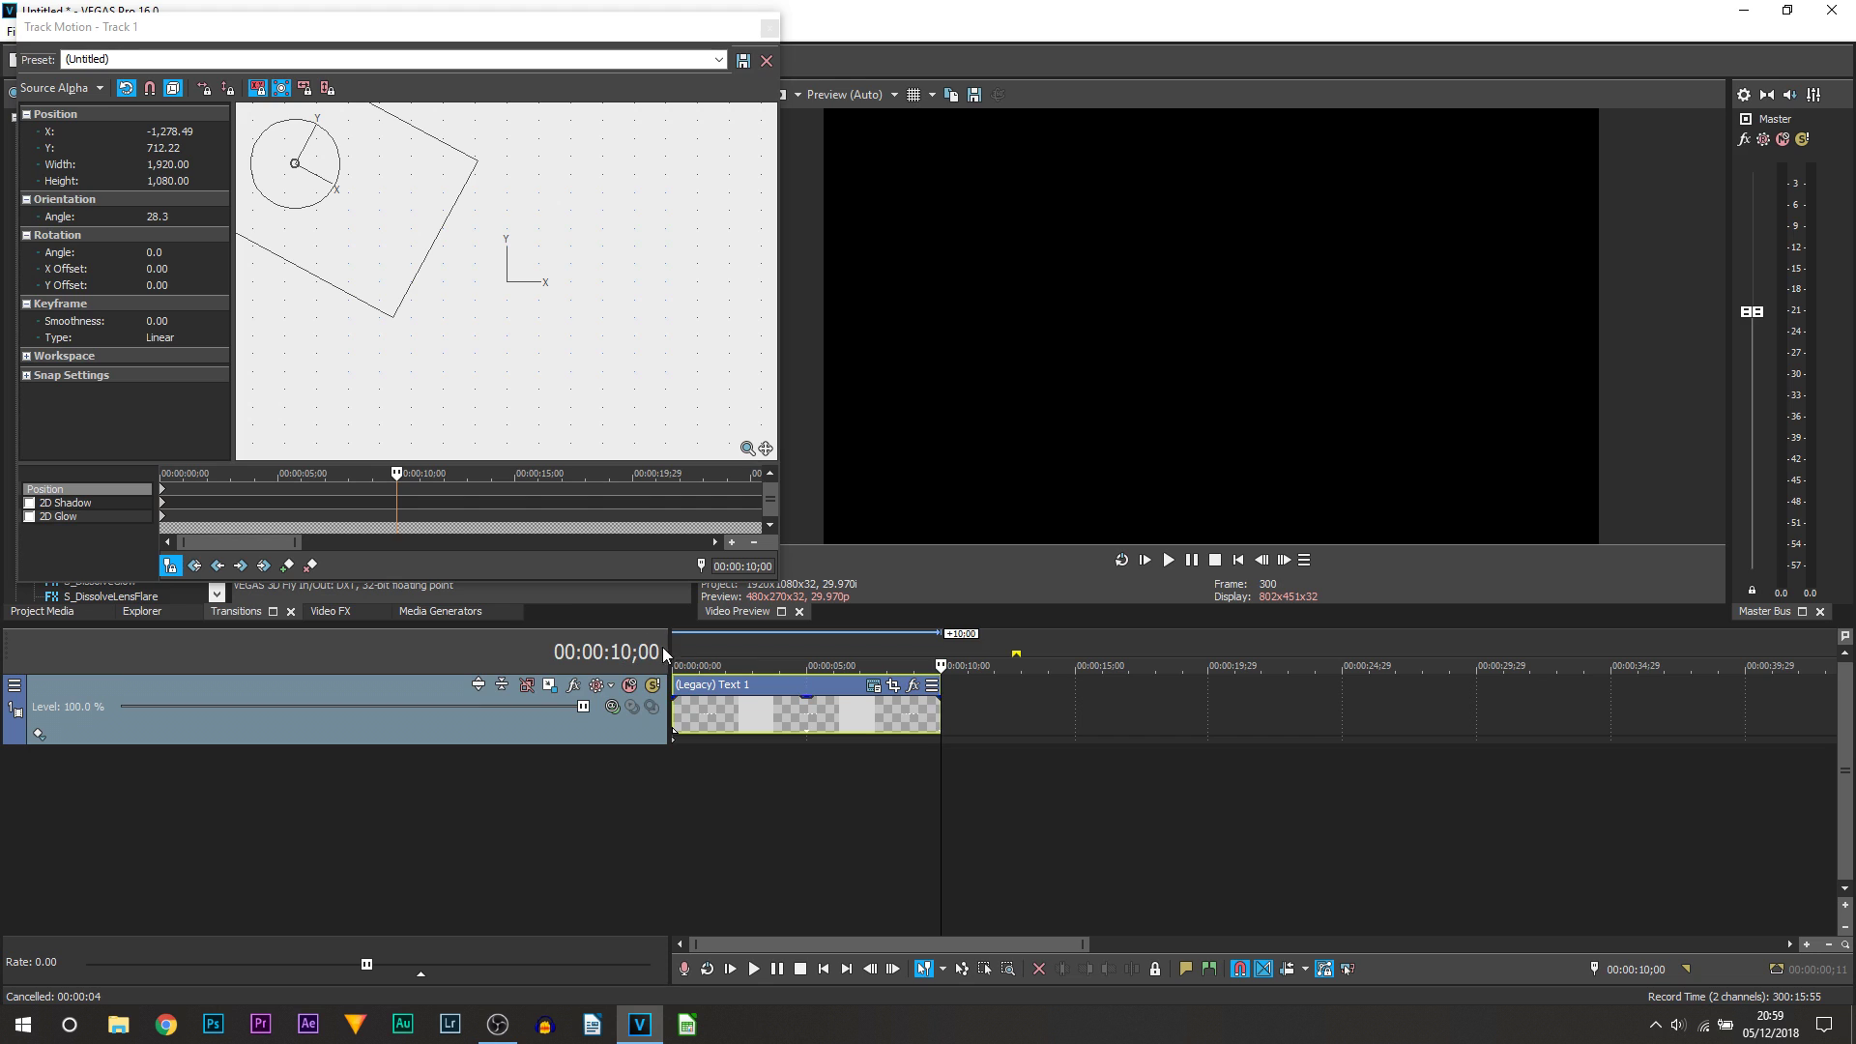
Add a keyframe at 00:00:02;00 and Restore Box so the text is centred and level.
double_click(209, 488)
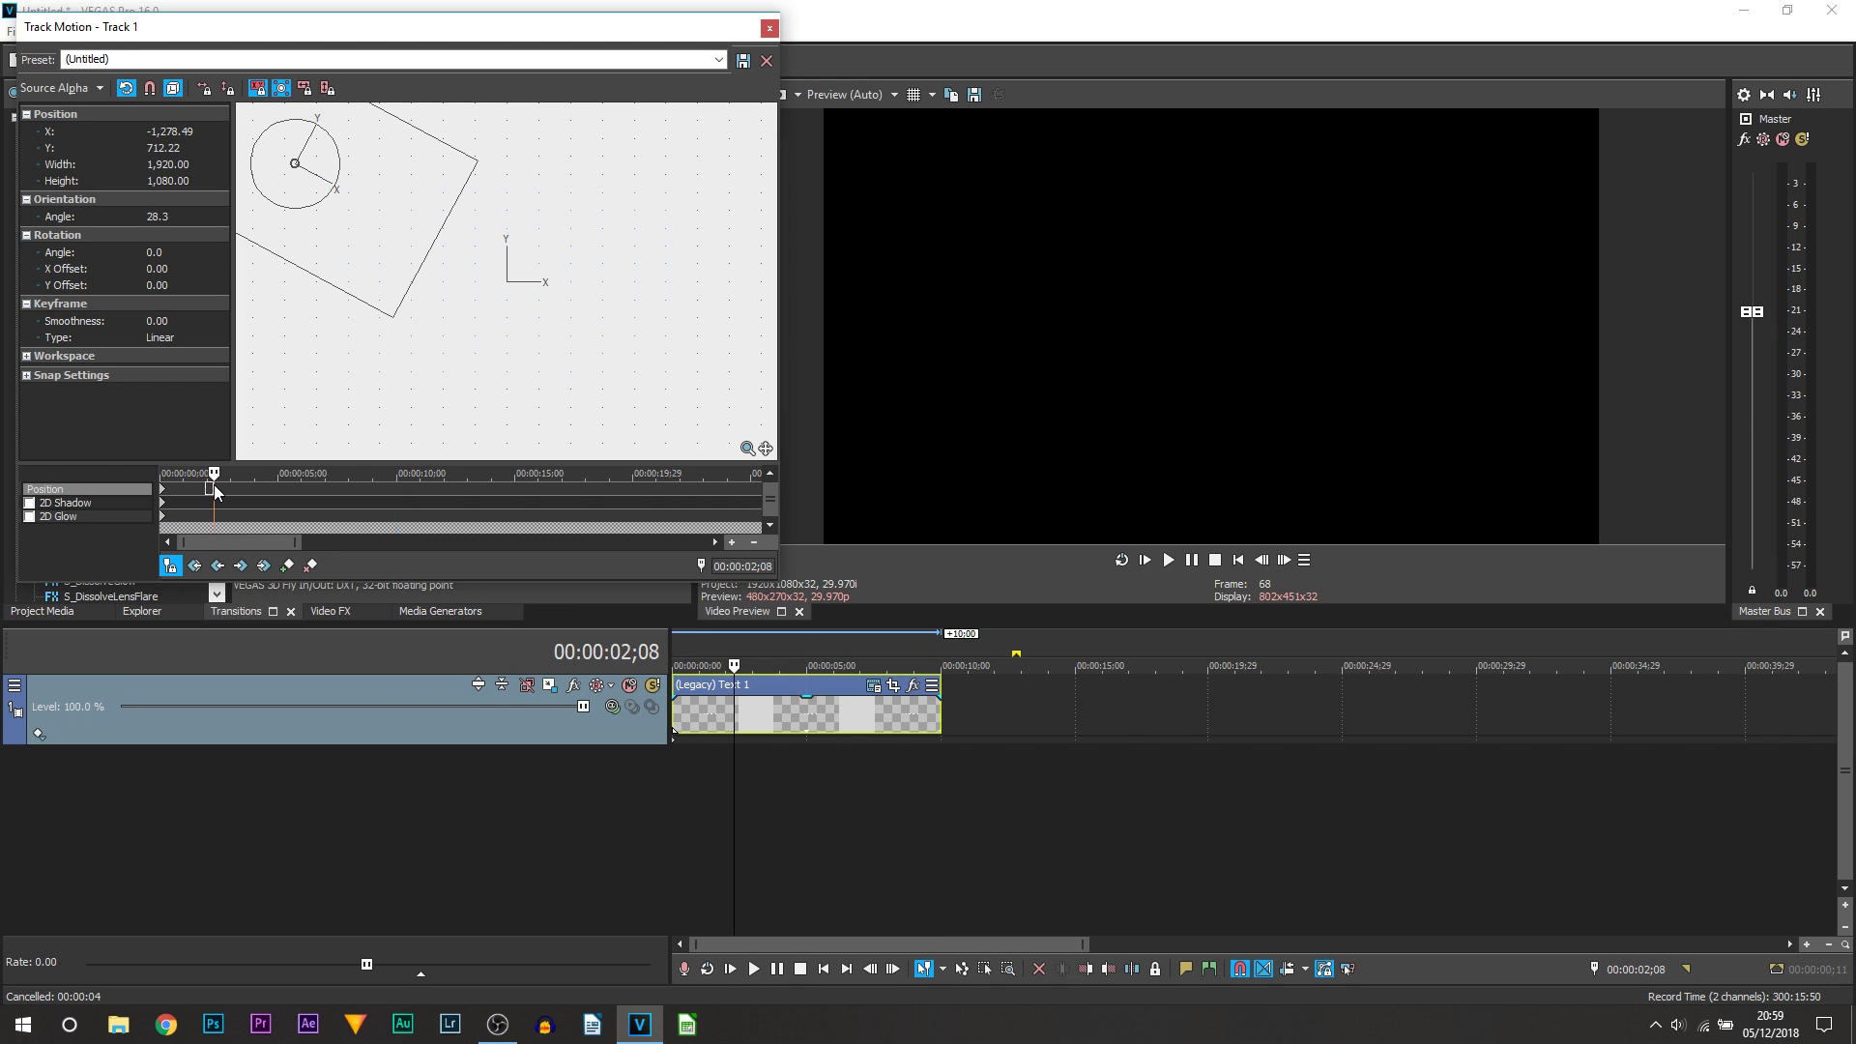
left_click_drag(213, 483, 207, 483)
right_click(313, 233)
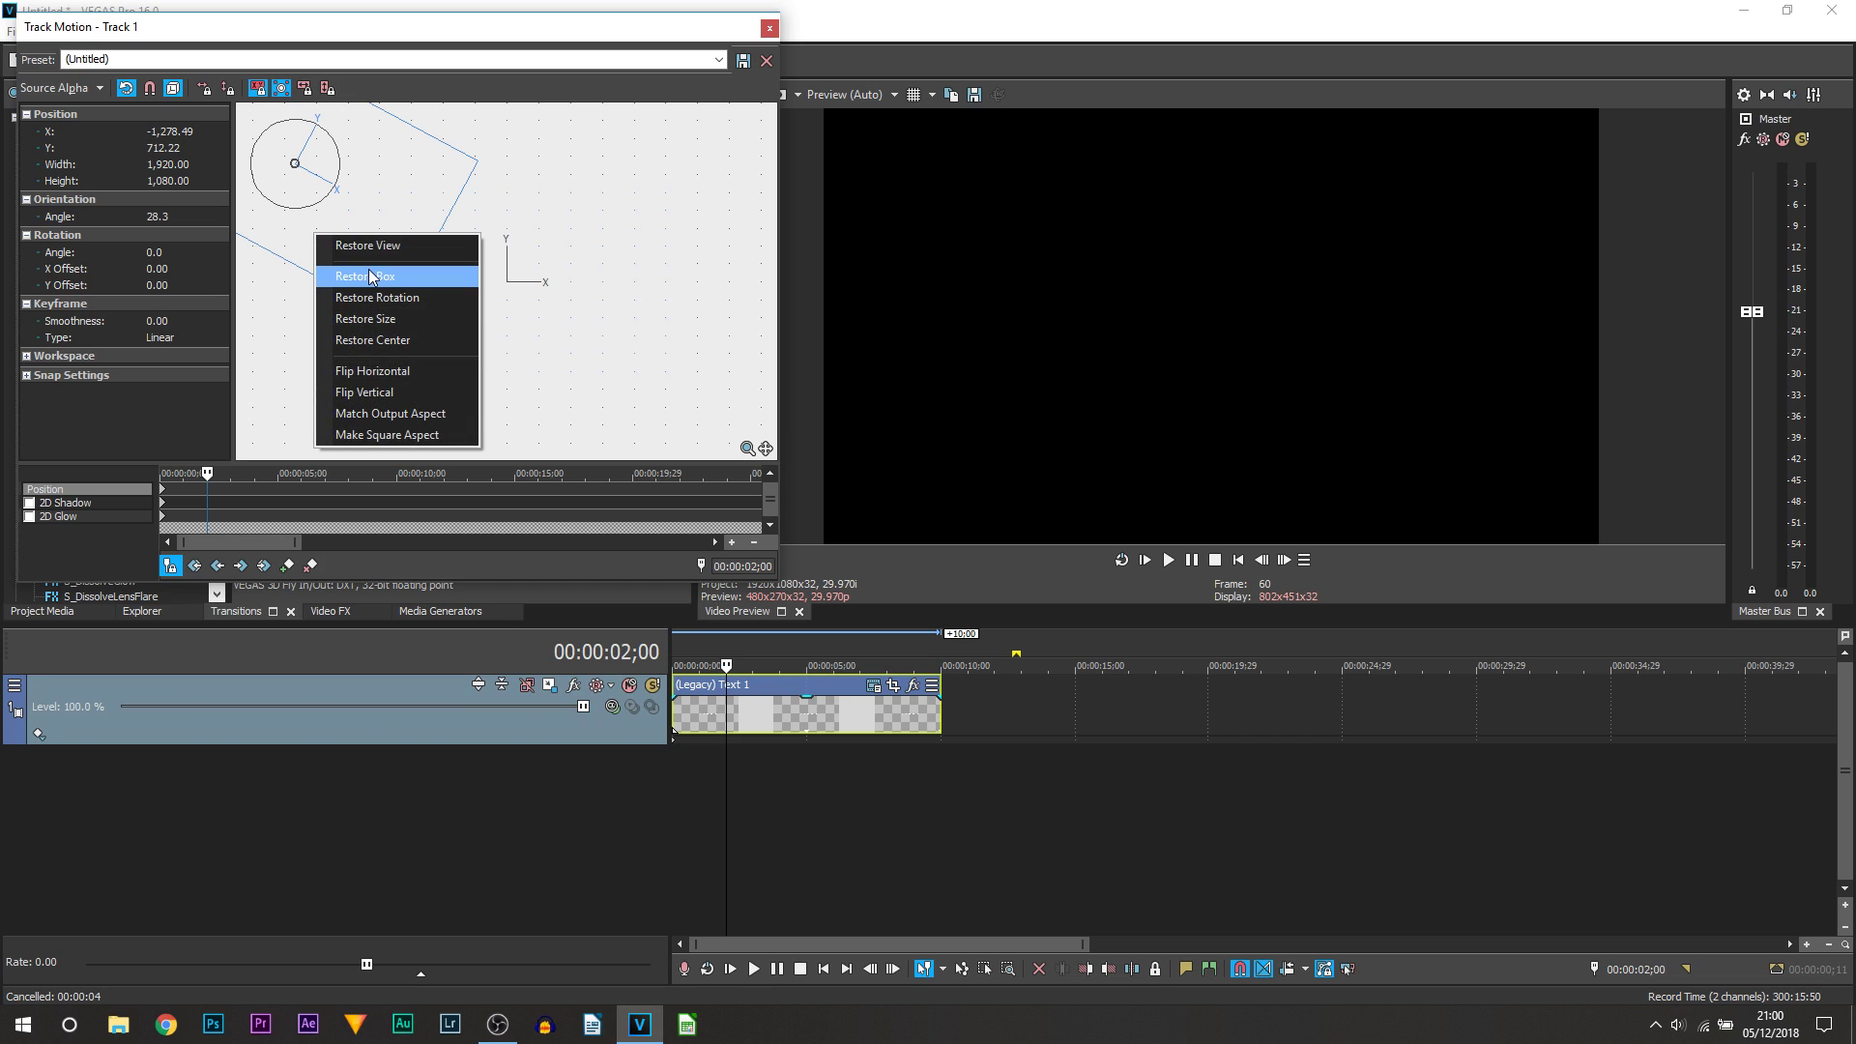
left_click(368, 277)
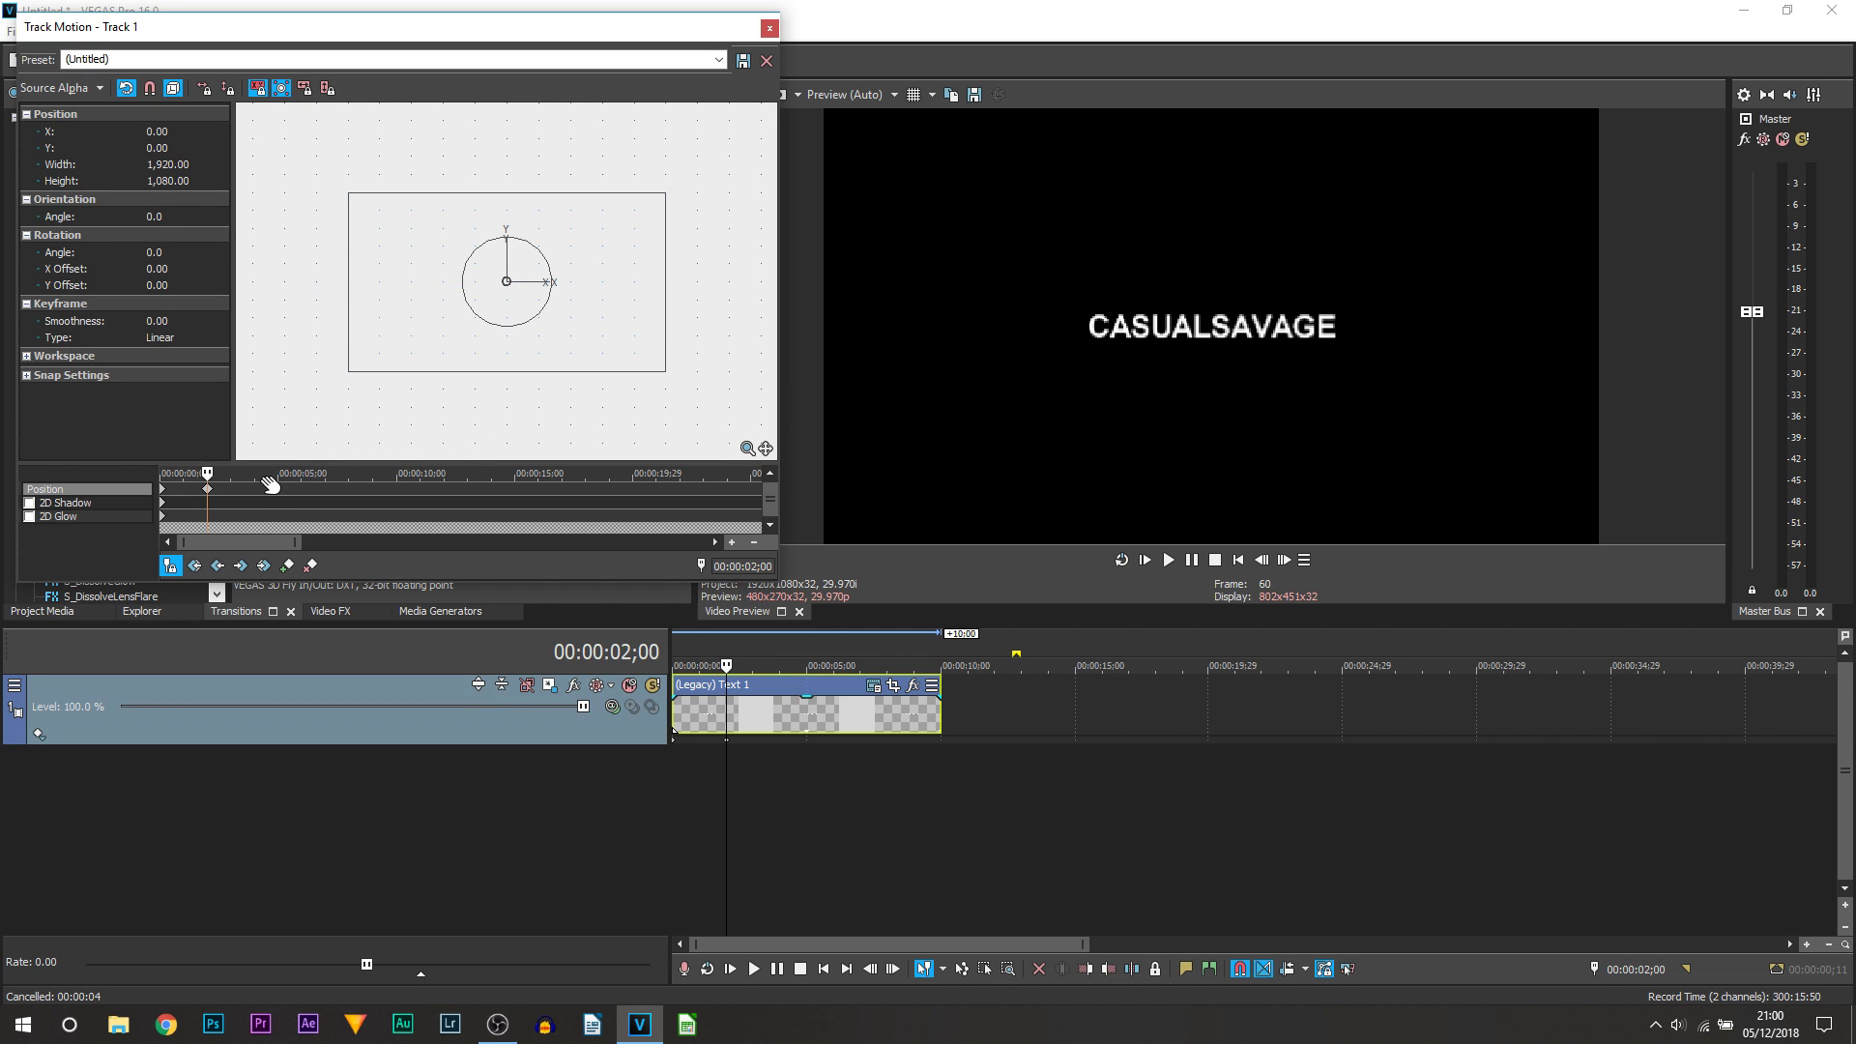
Add a matching centred keyframe at 00:00:08;00 and check the keyframes at 0, 2 and 8 seconds.
left_click_drag(255, 490, 349, 489)
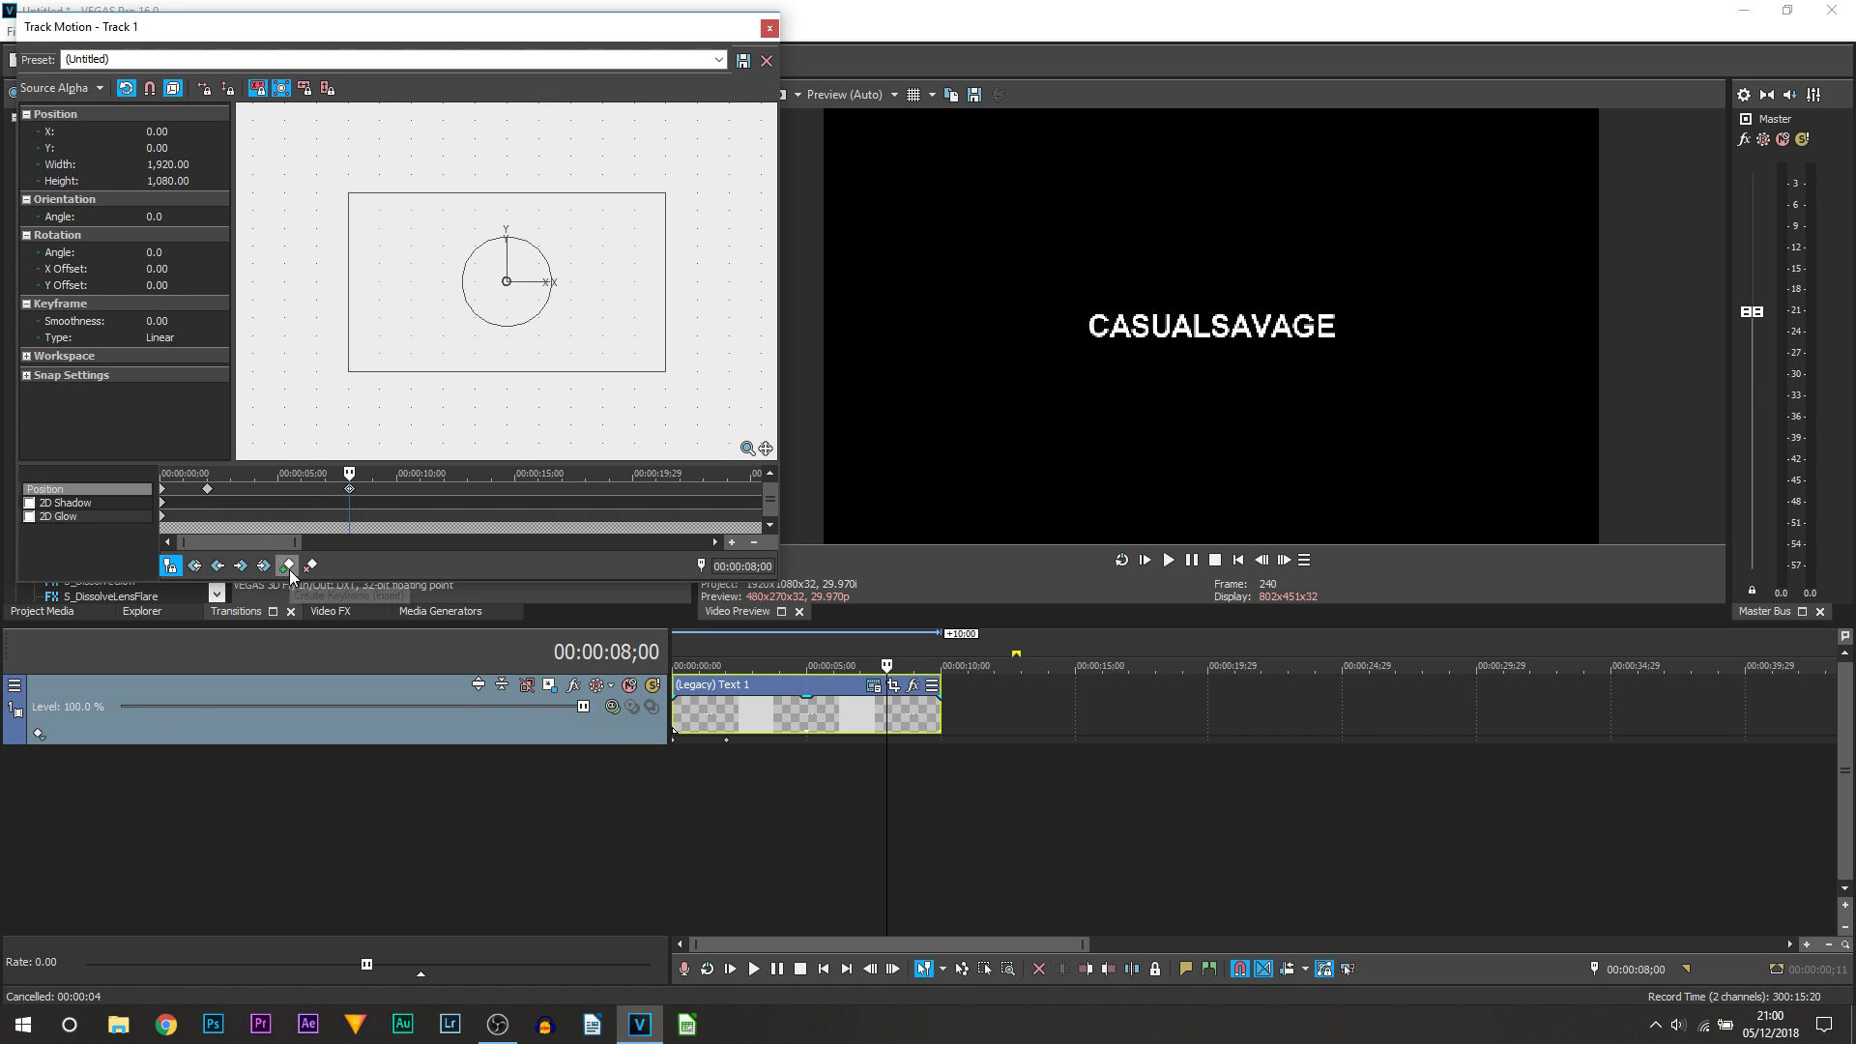
left_click(165, 495)
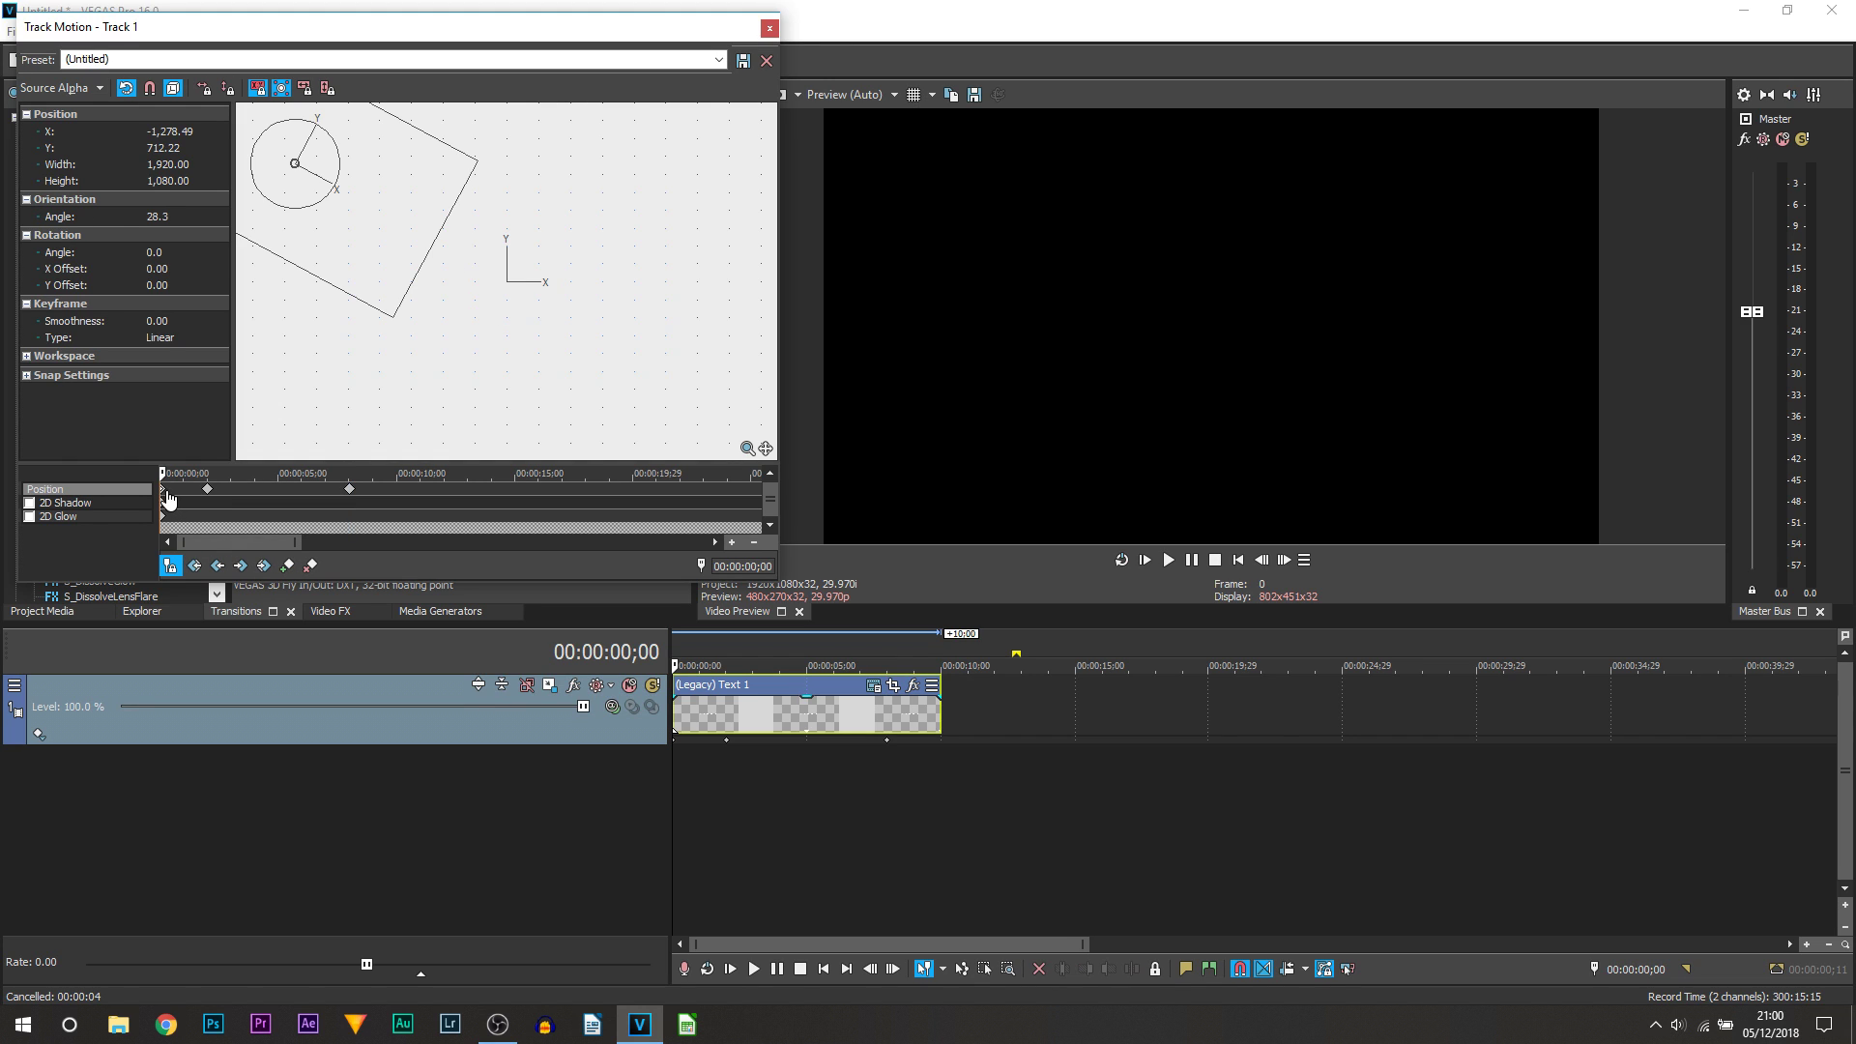
left_click(209, 489)
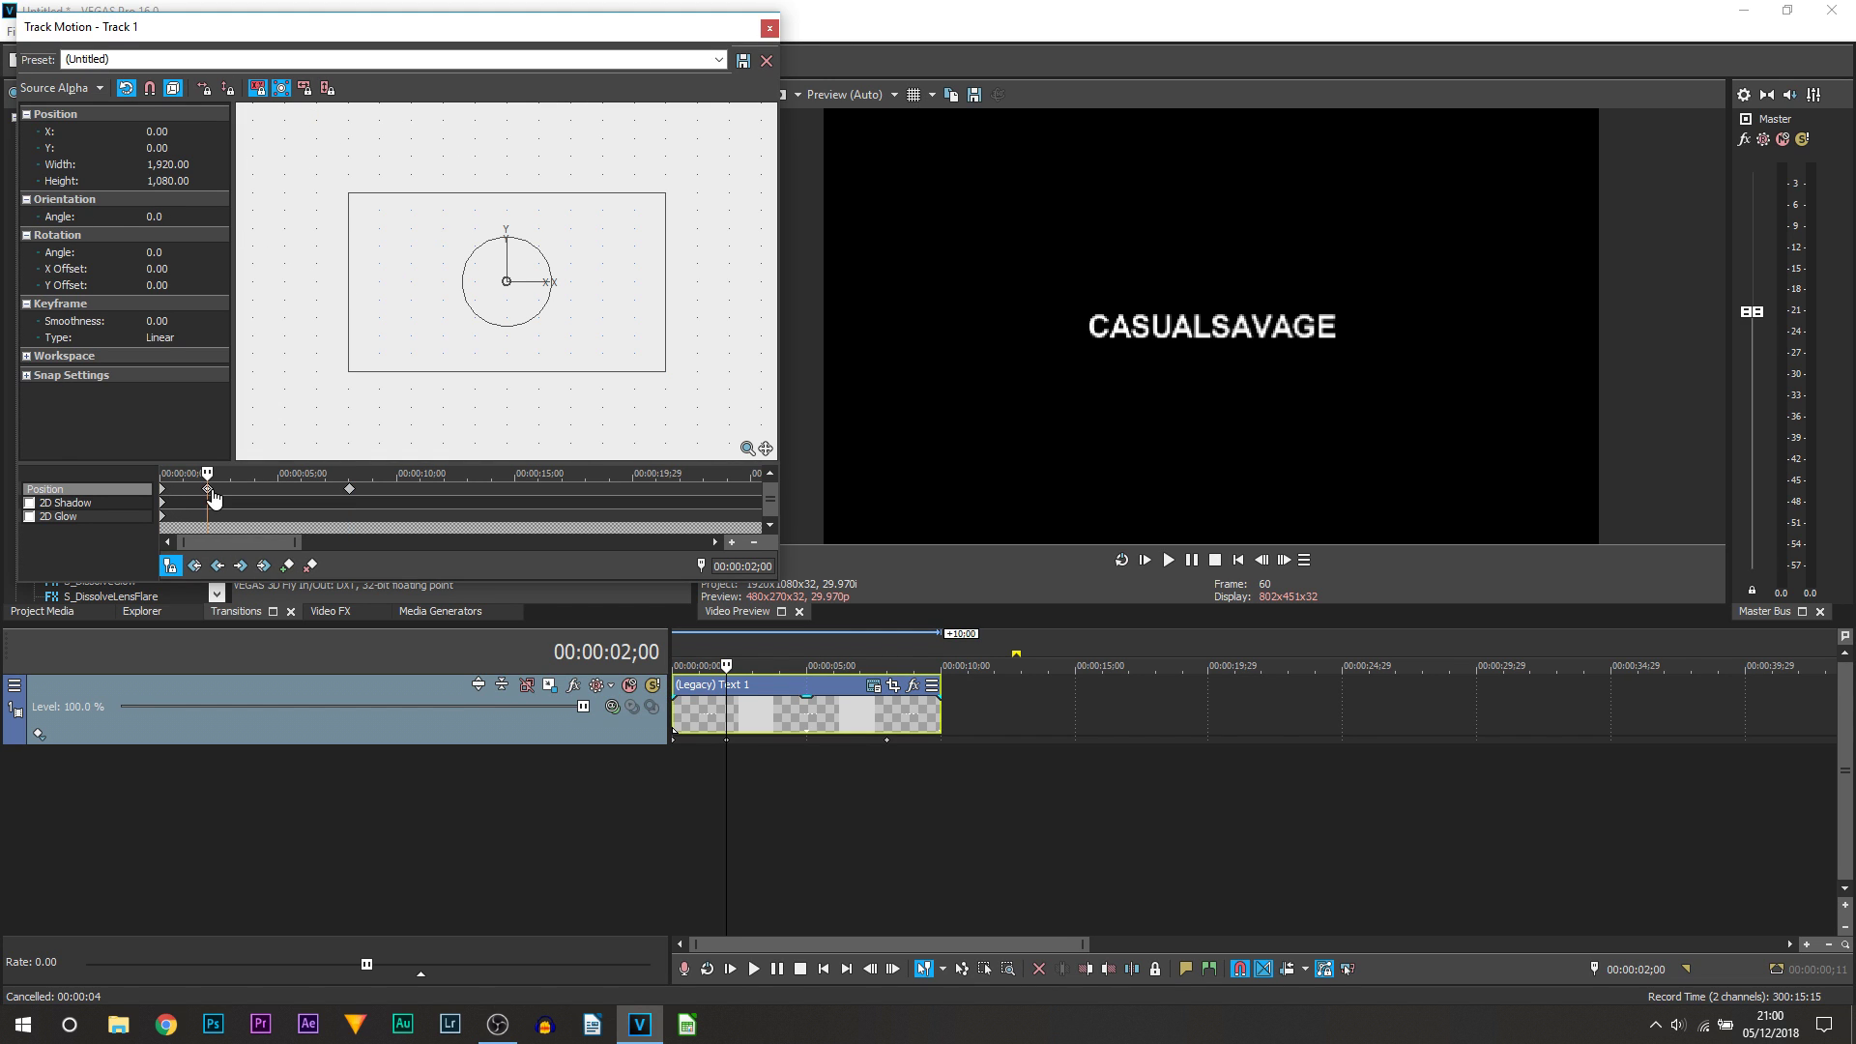
left_click(350, 490)
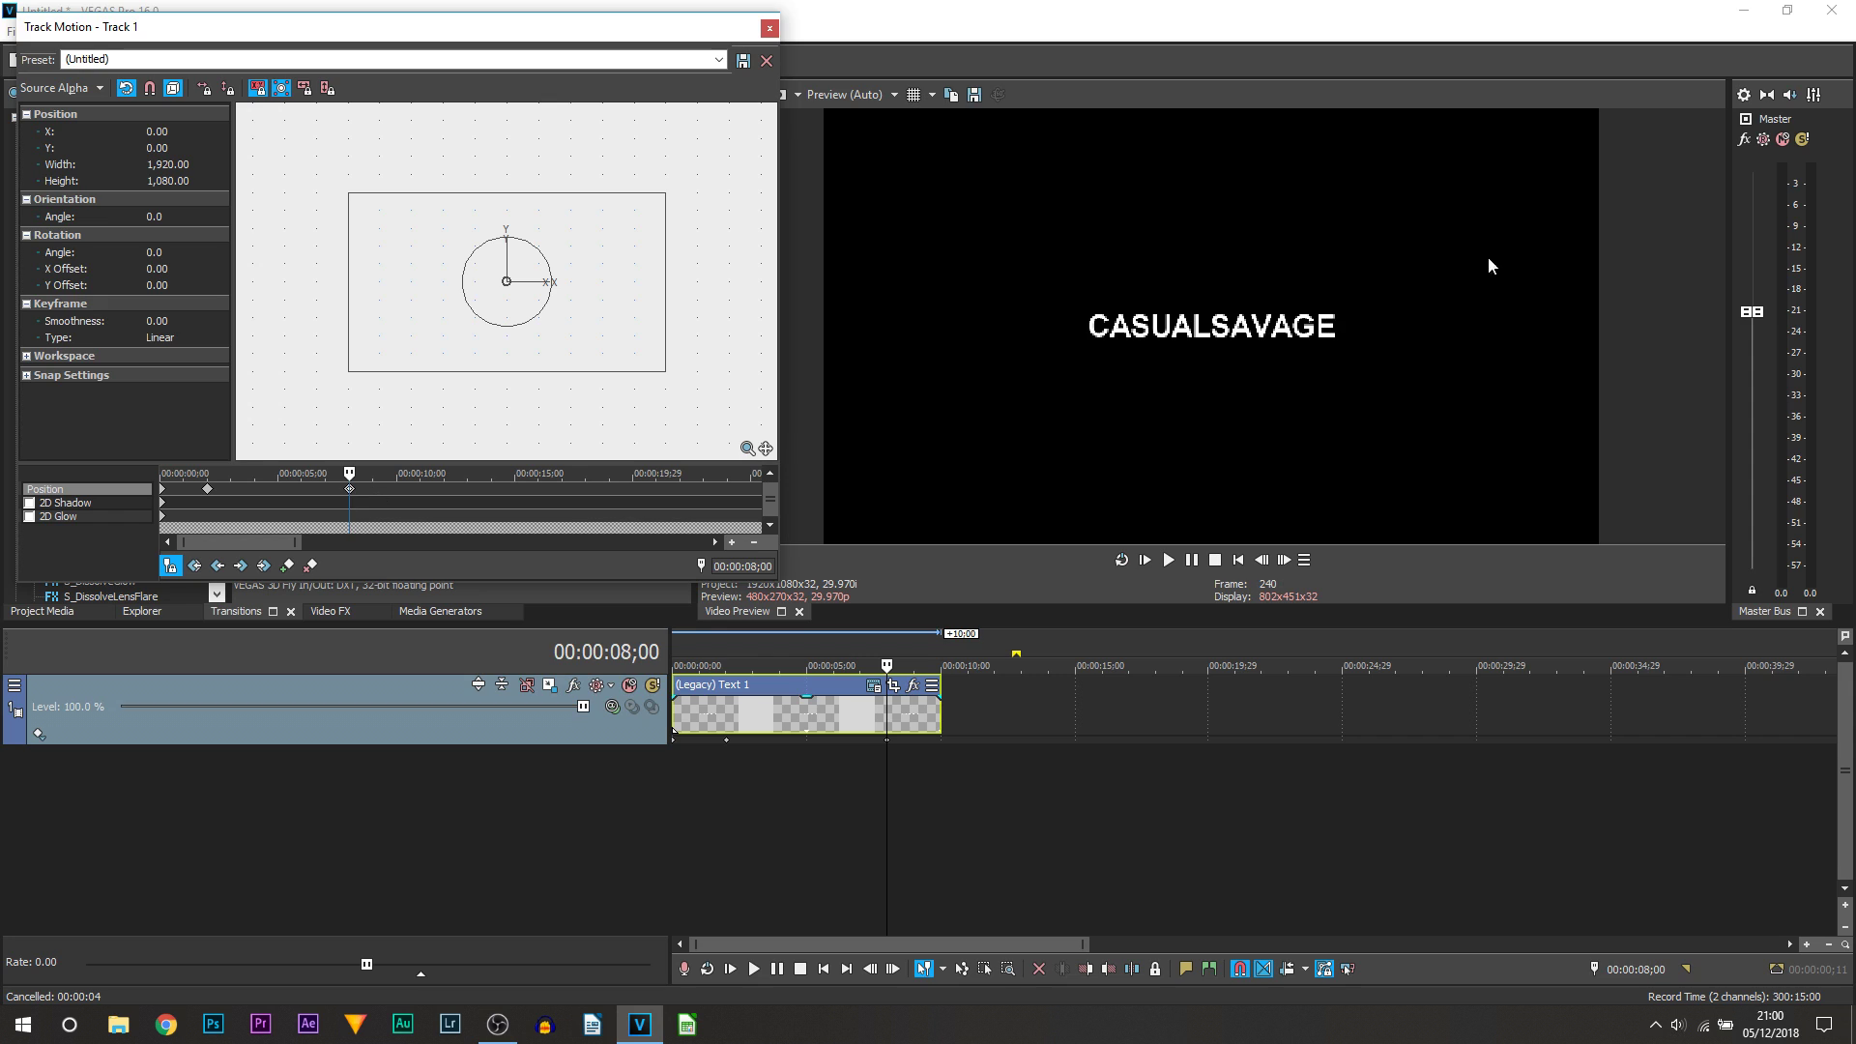
At 00:00:09;29, tilt the frame -31.4° and shift it off the top-right.
left_click(938, 721)
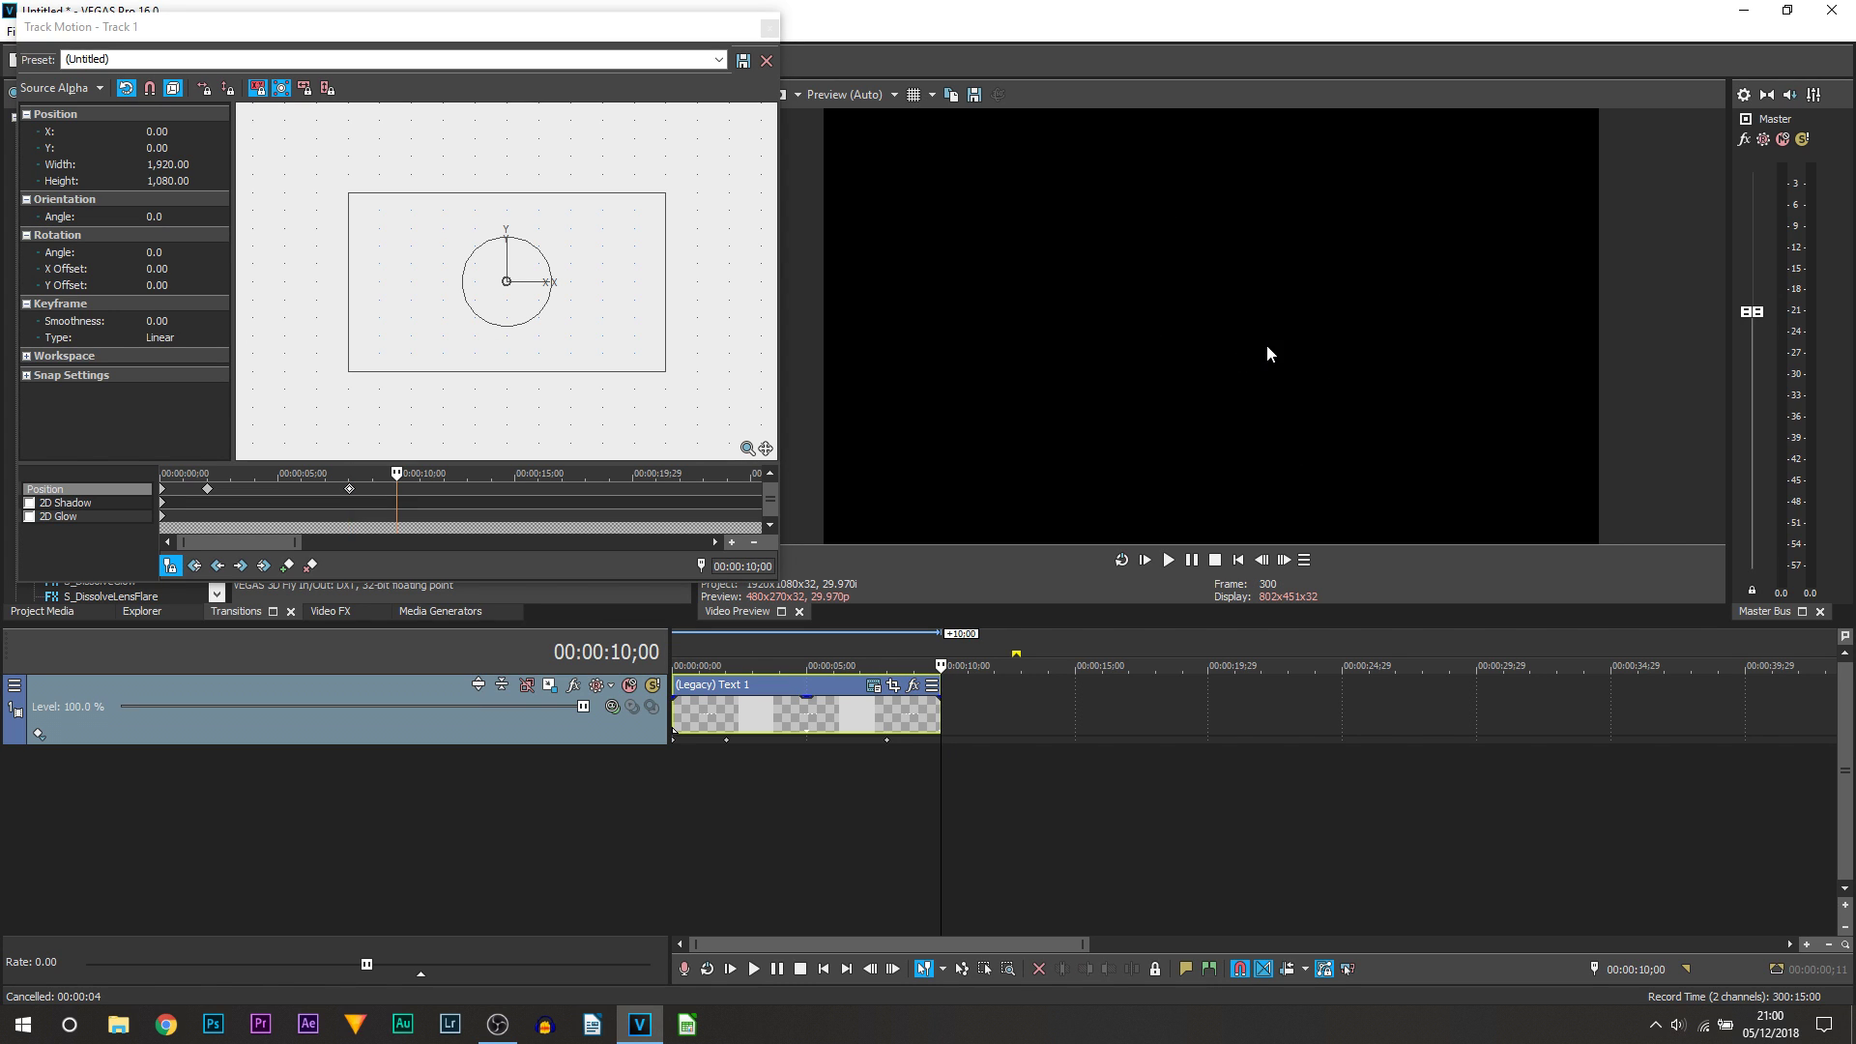
left_click(1262, 561)
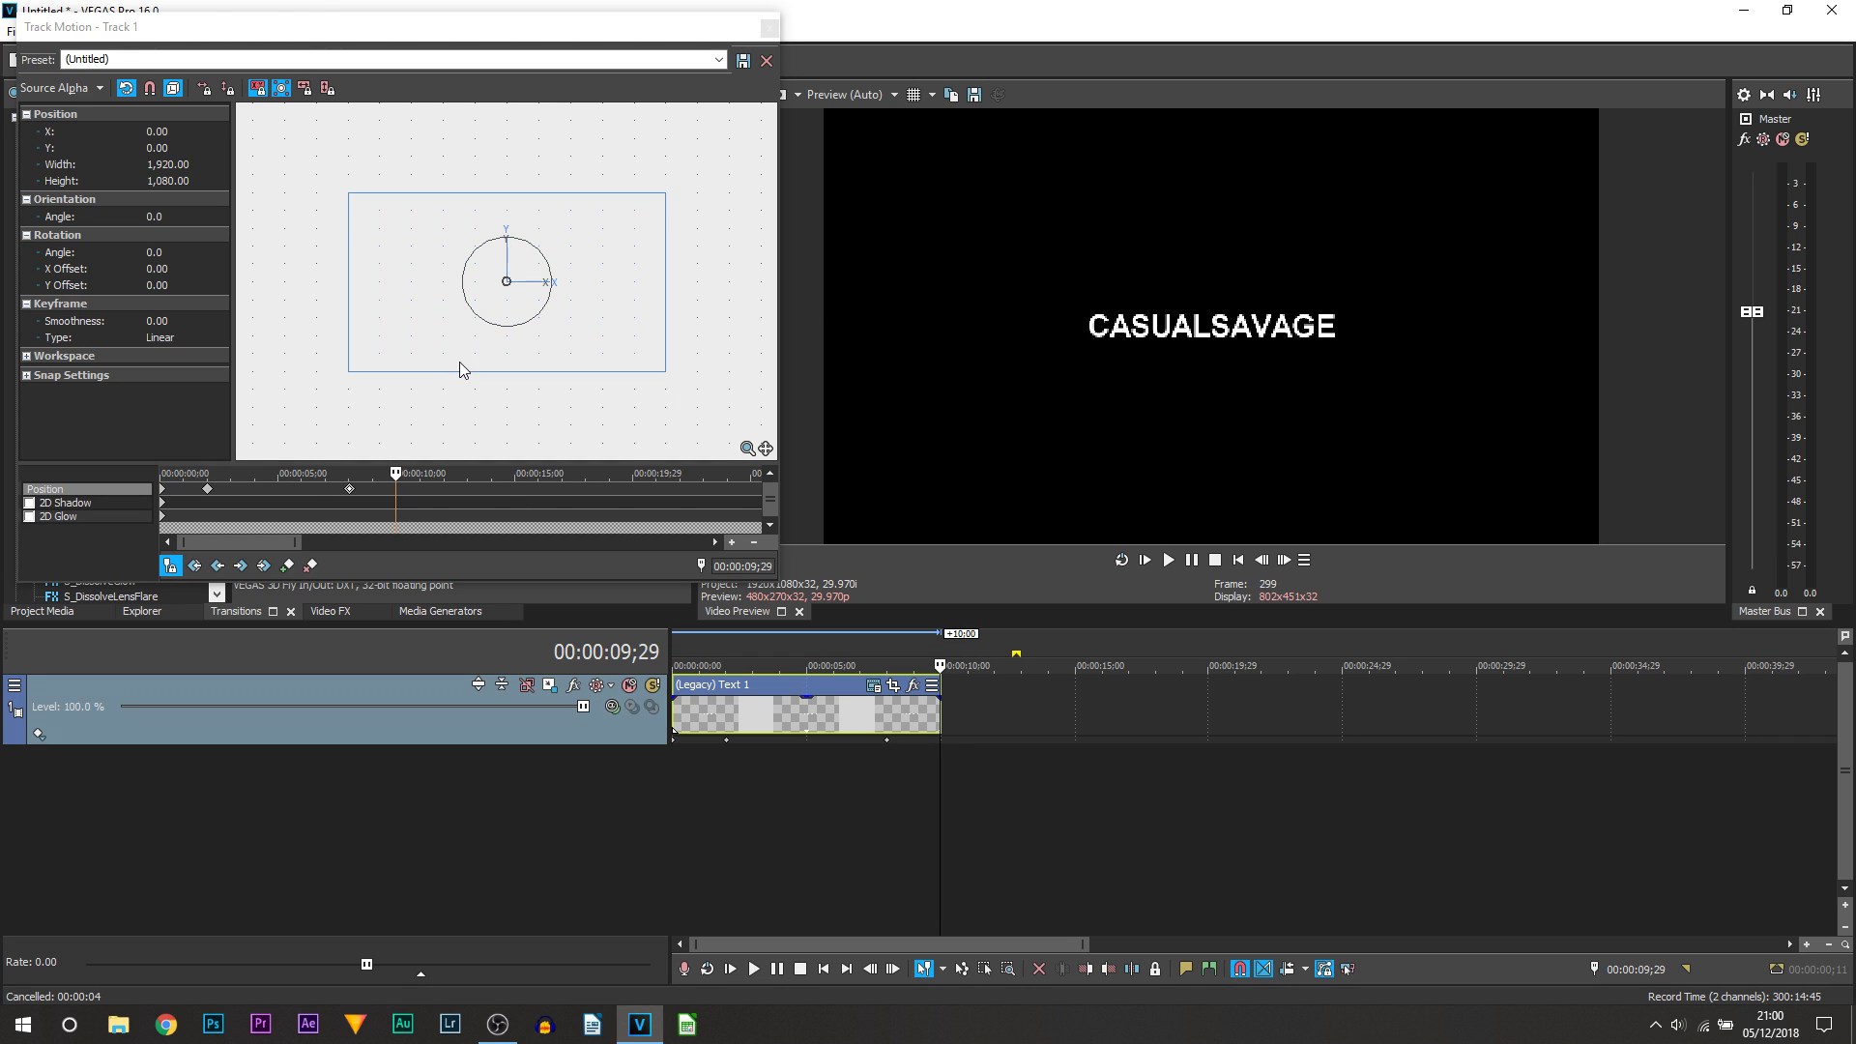
left_click_drag(498, 323, 714, 226)
Close Track Motion, play the animation to review it, and park the playhead at 00:00:02;00.
left_click(770, 27)
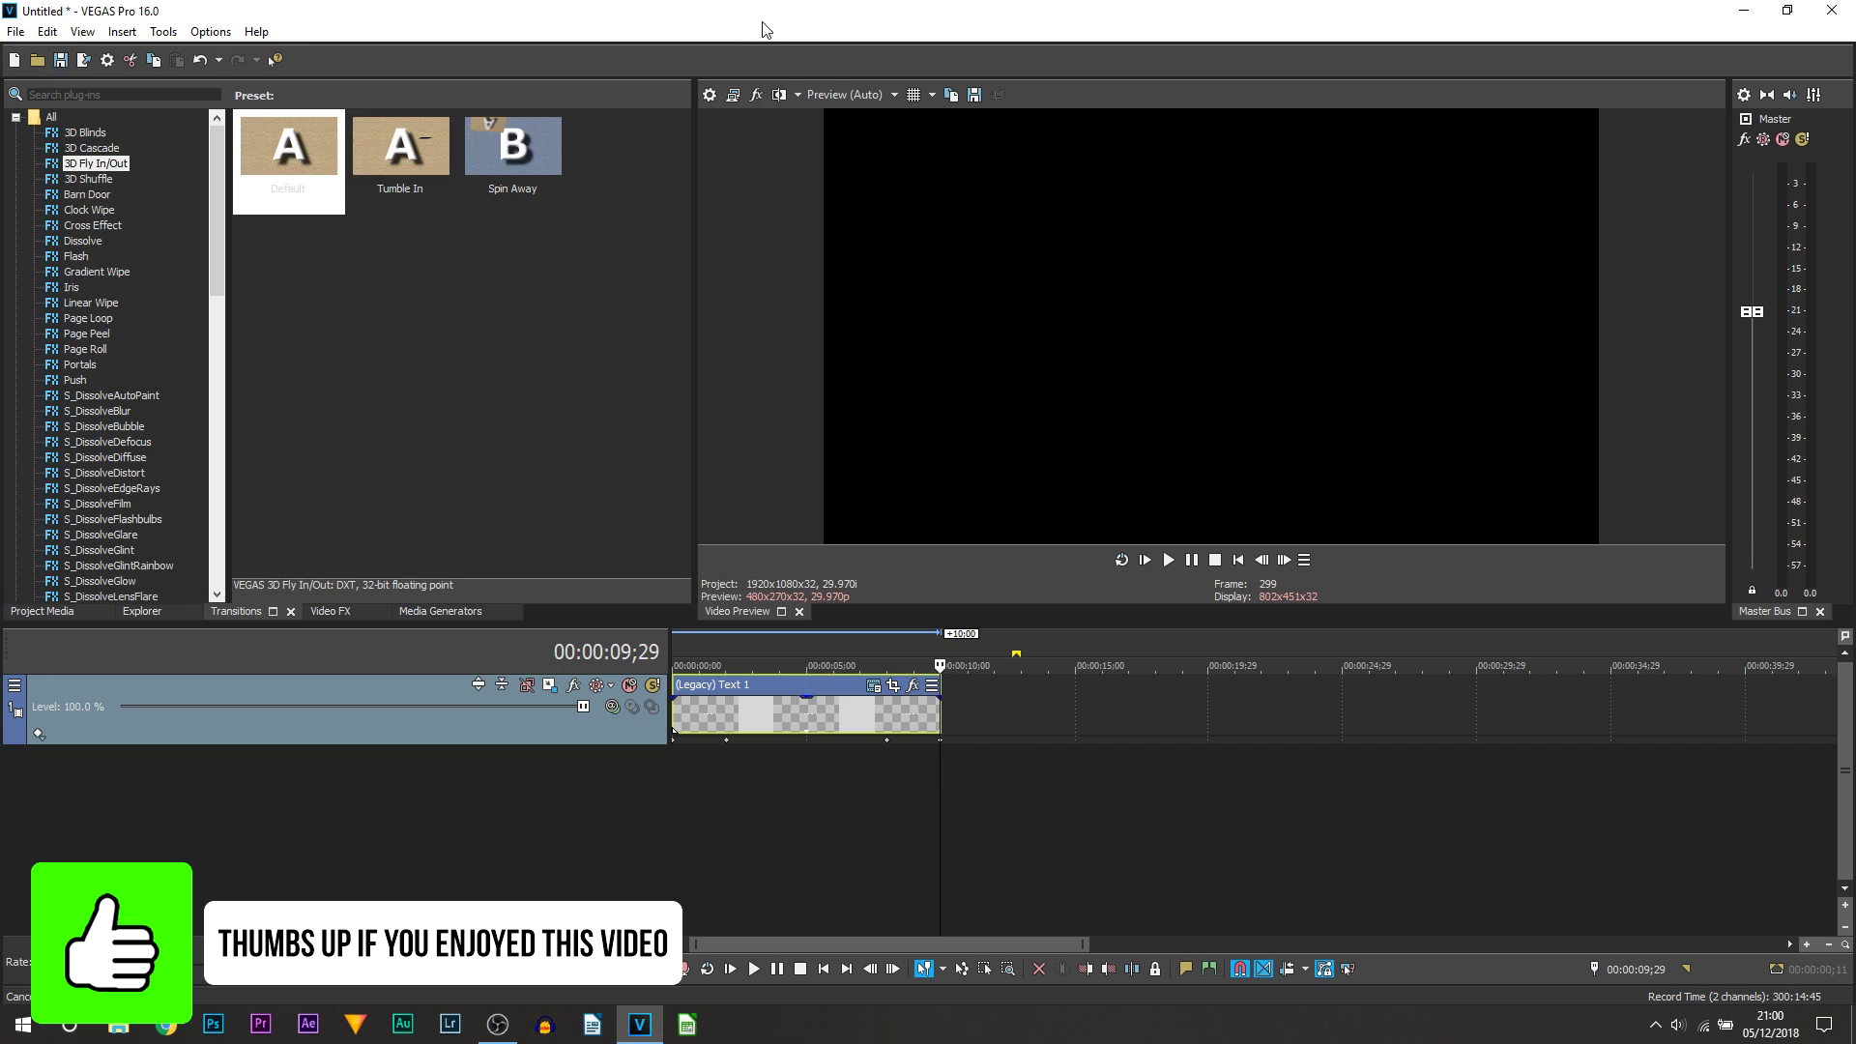
left_click(1168, 560)
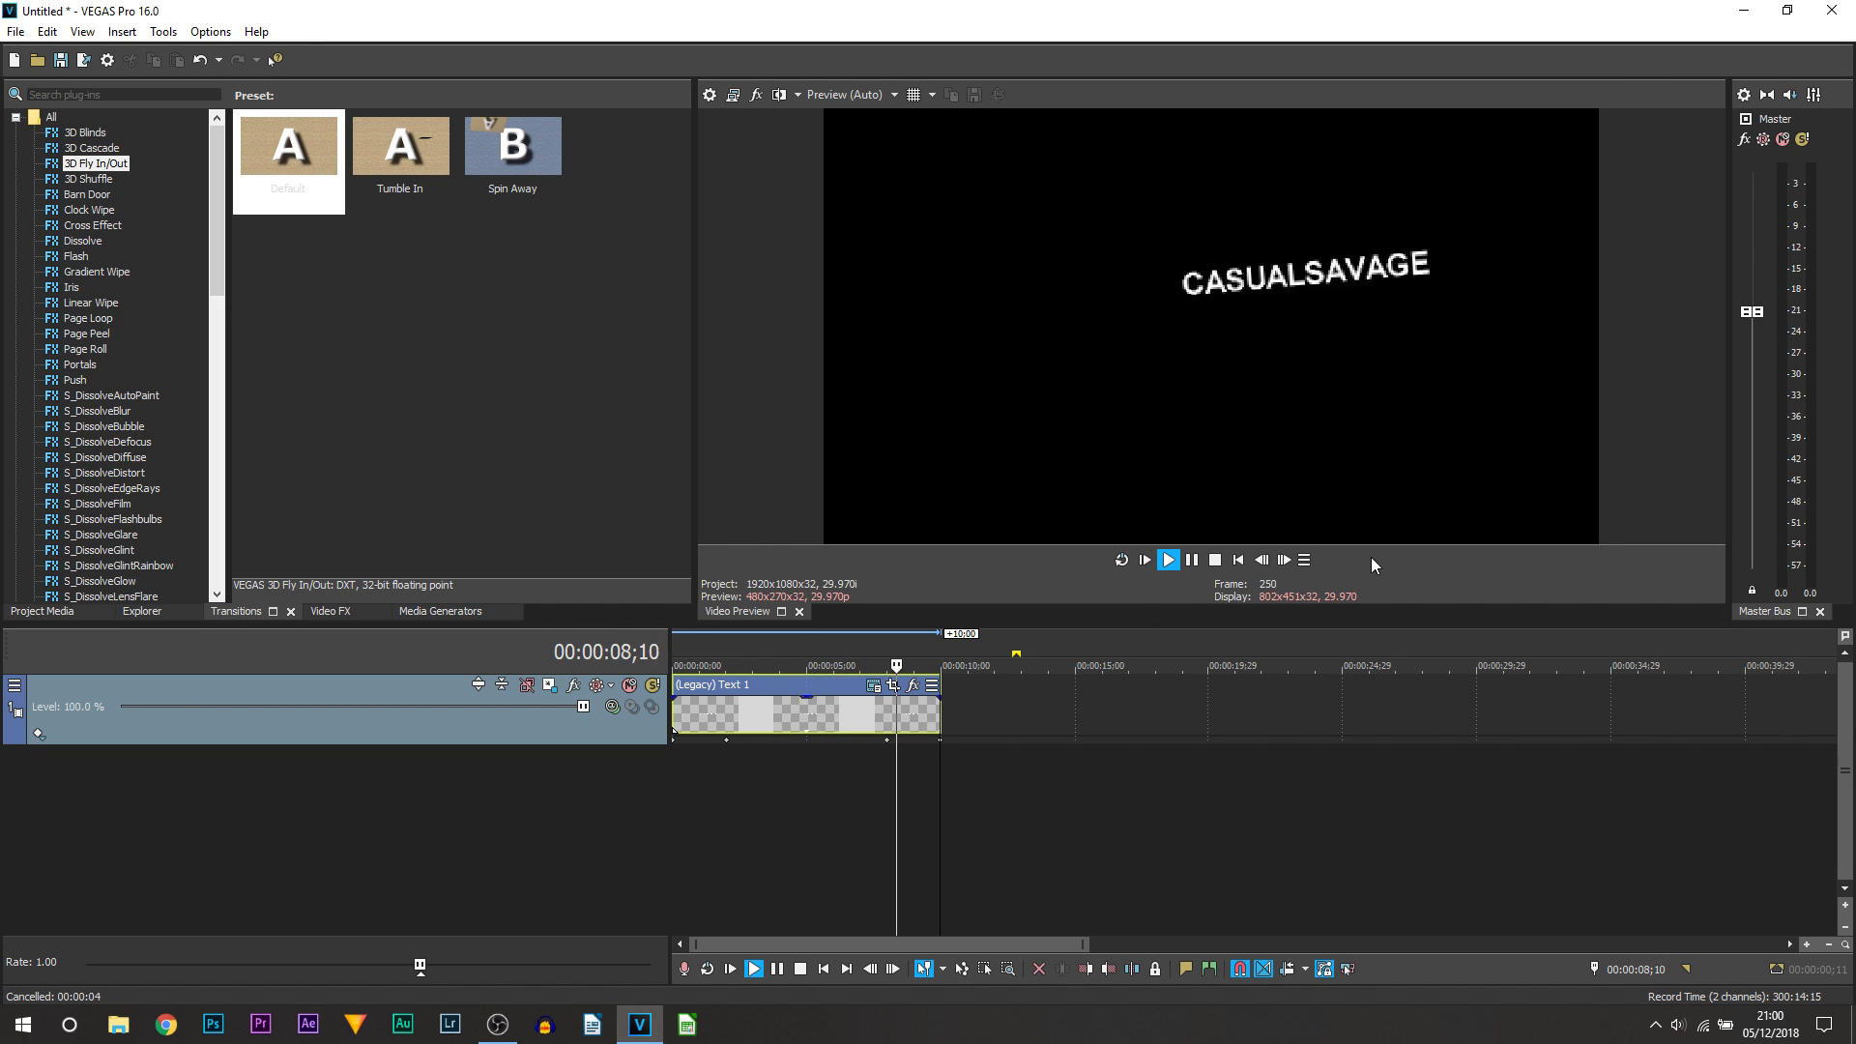
left_click(1191, 561)
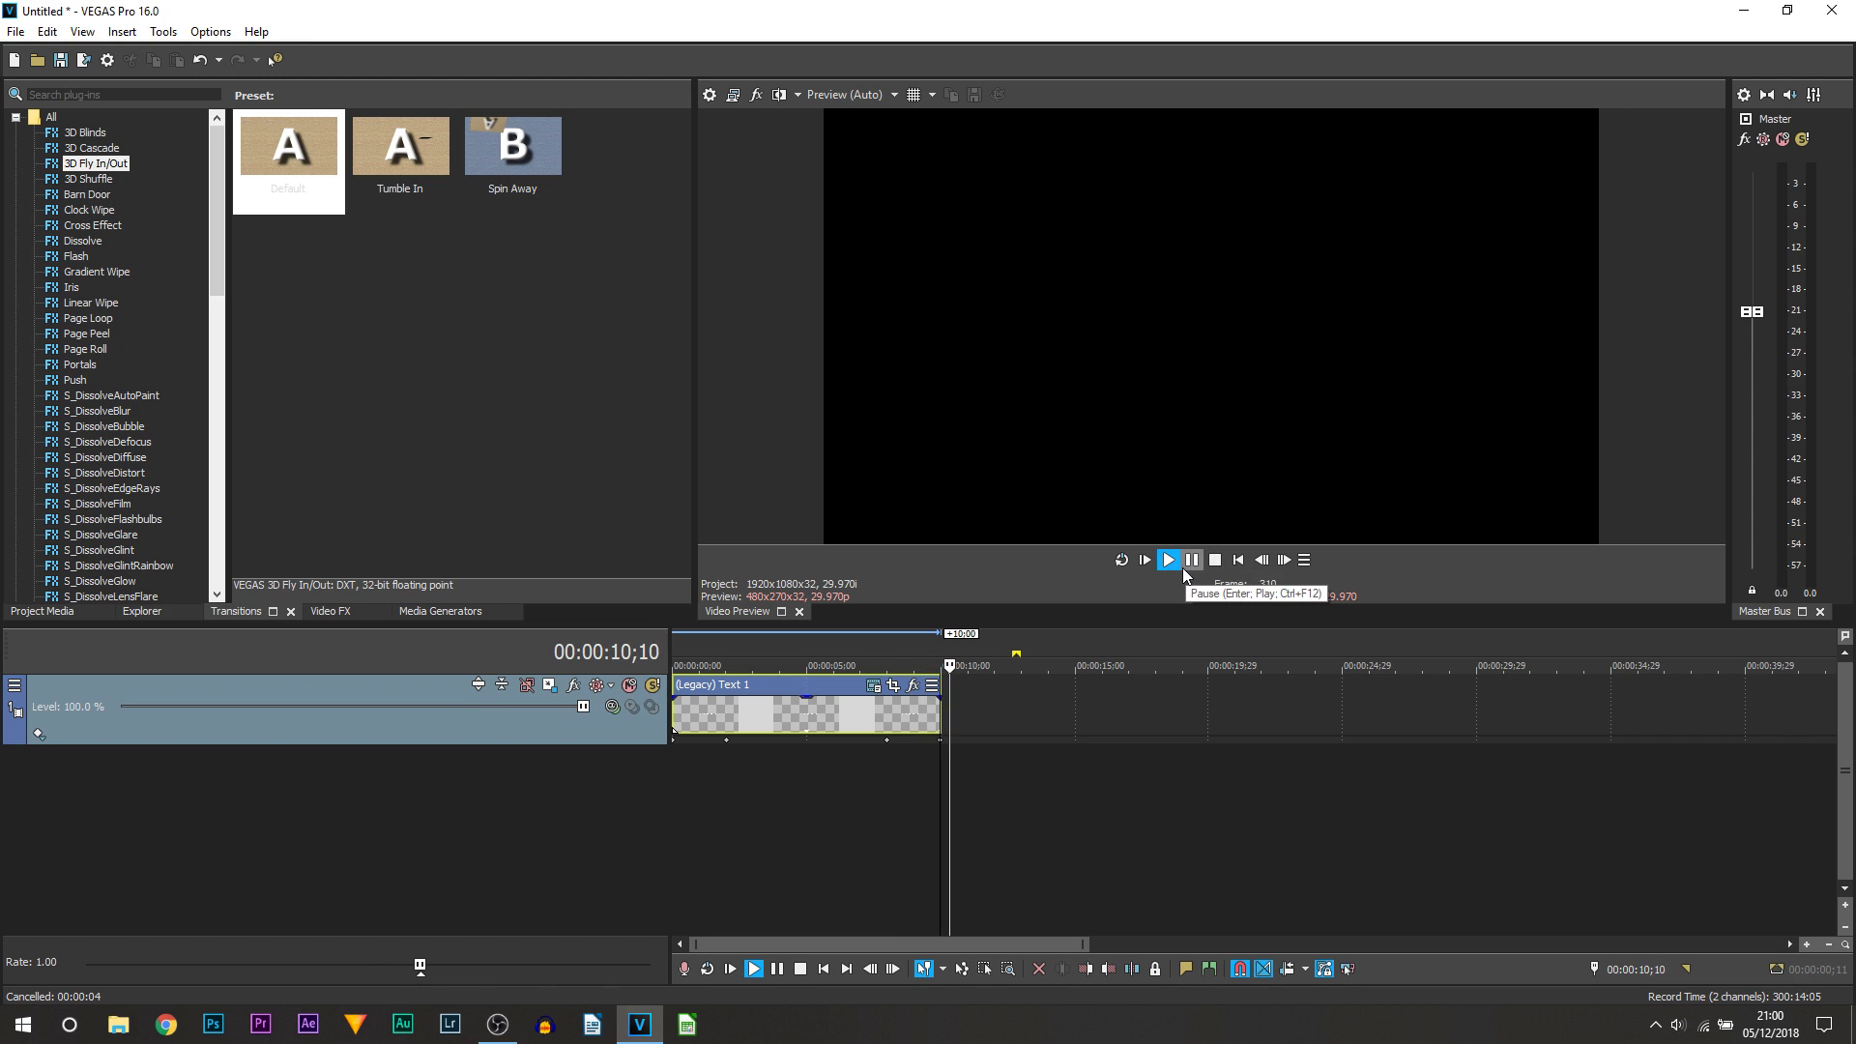
left_click_drag(952, 811, 731, 820)
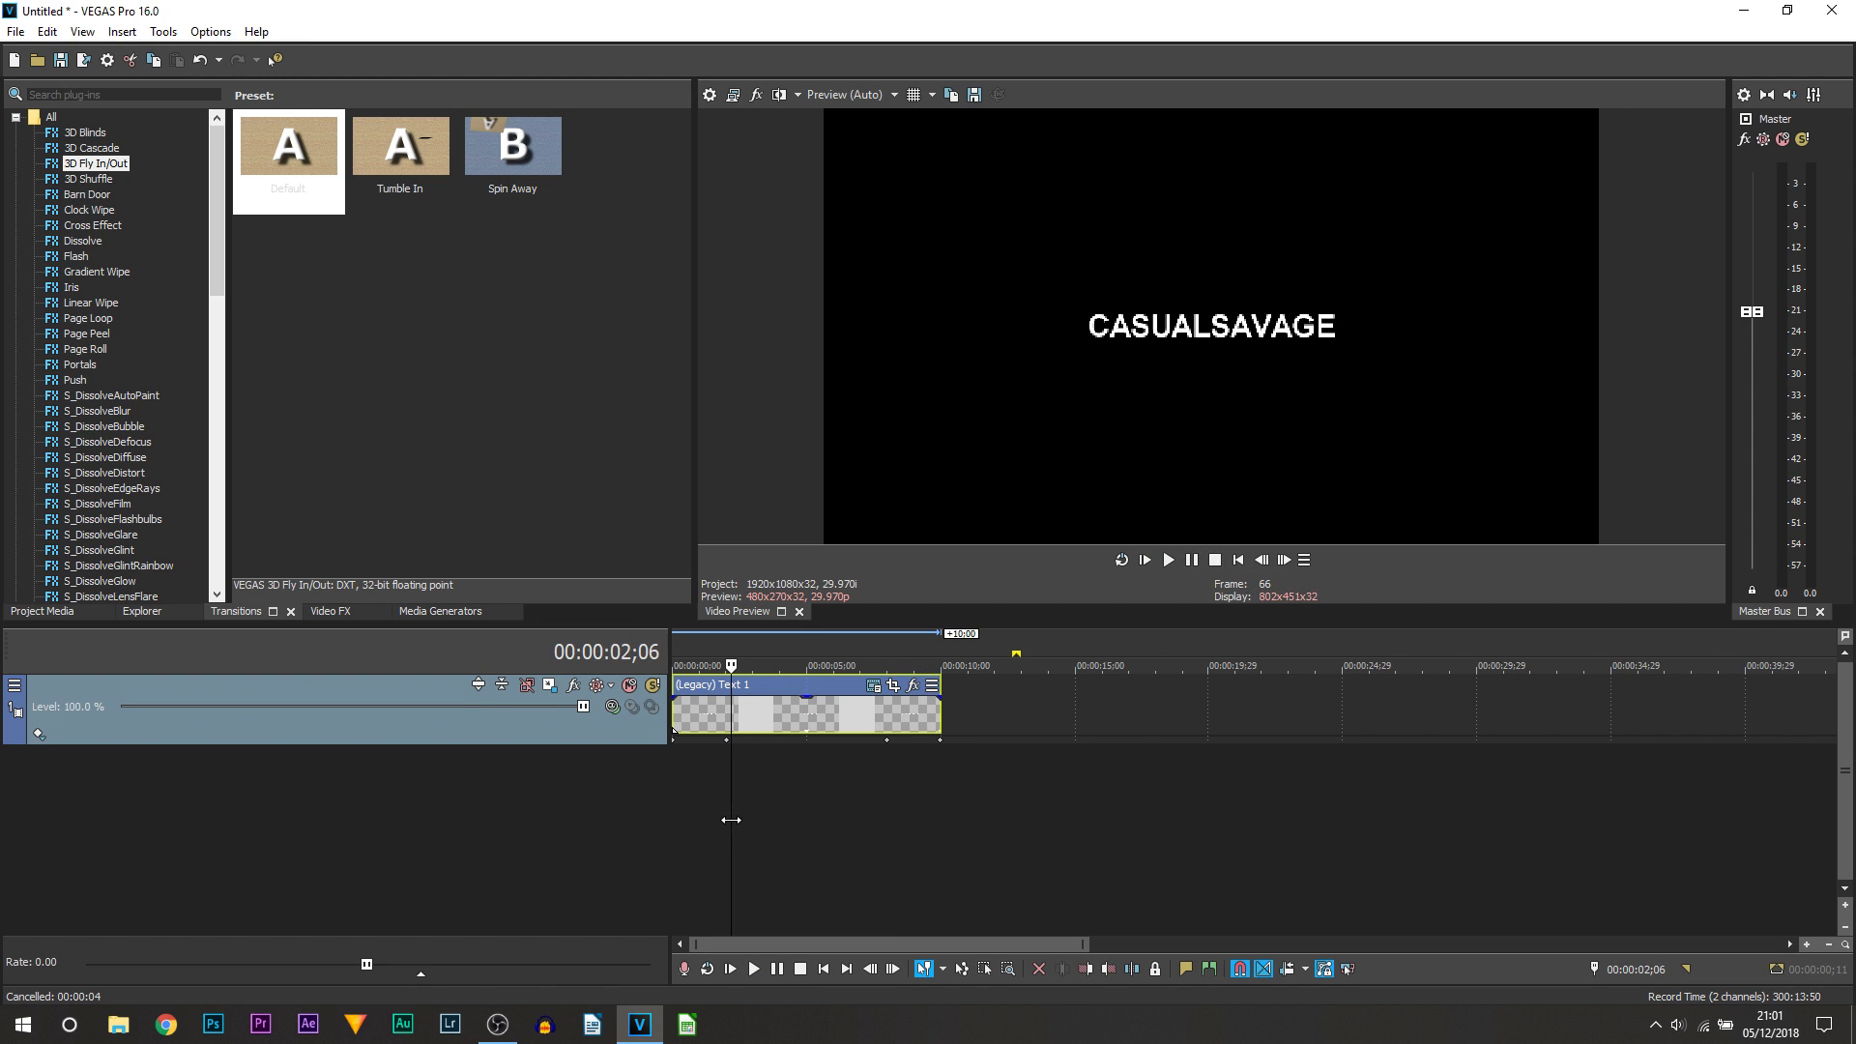
left_click_drag(729, 751, 726, 750)
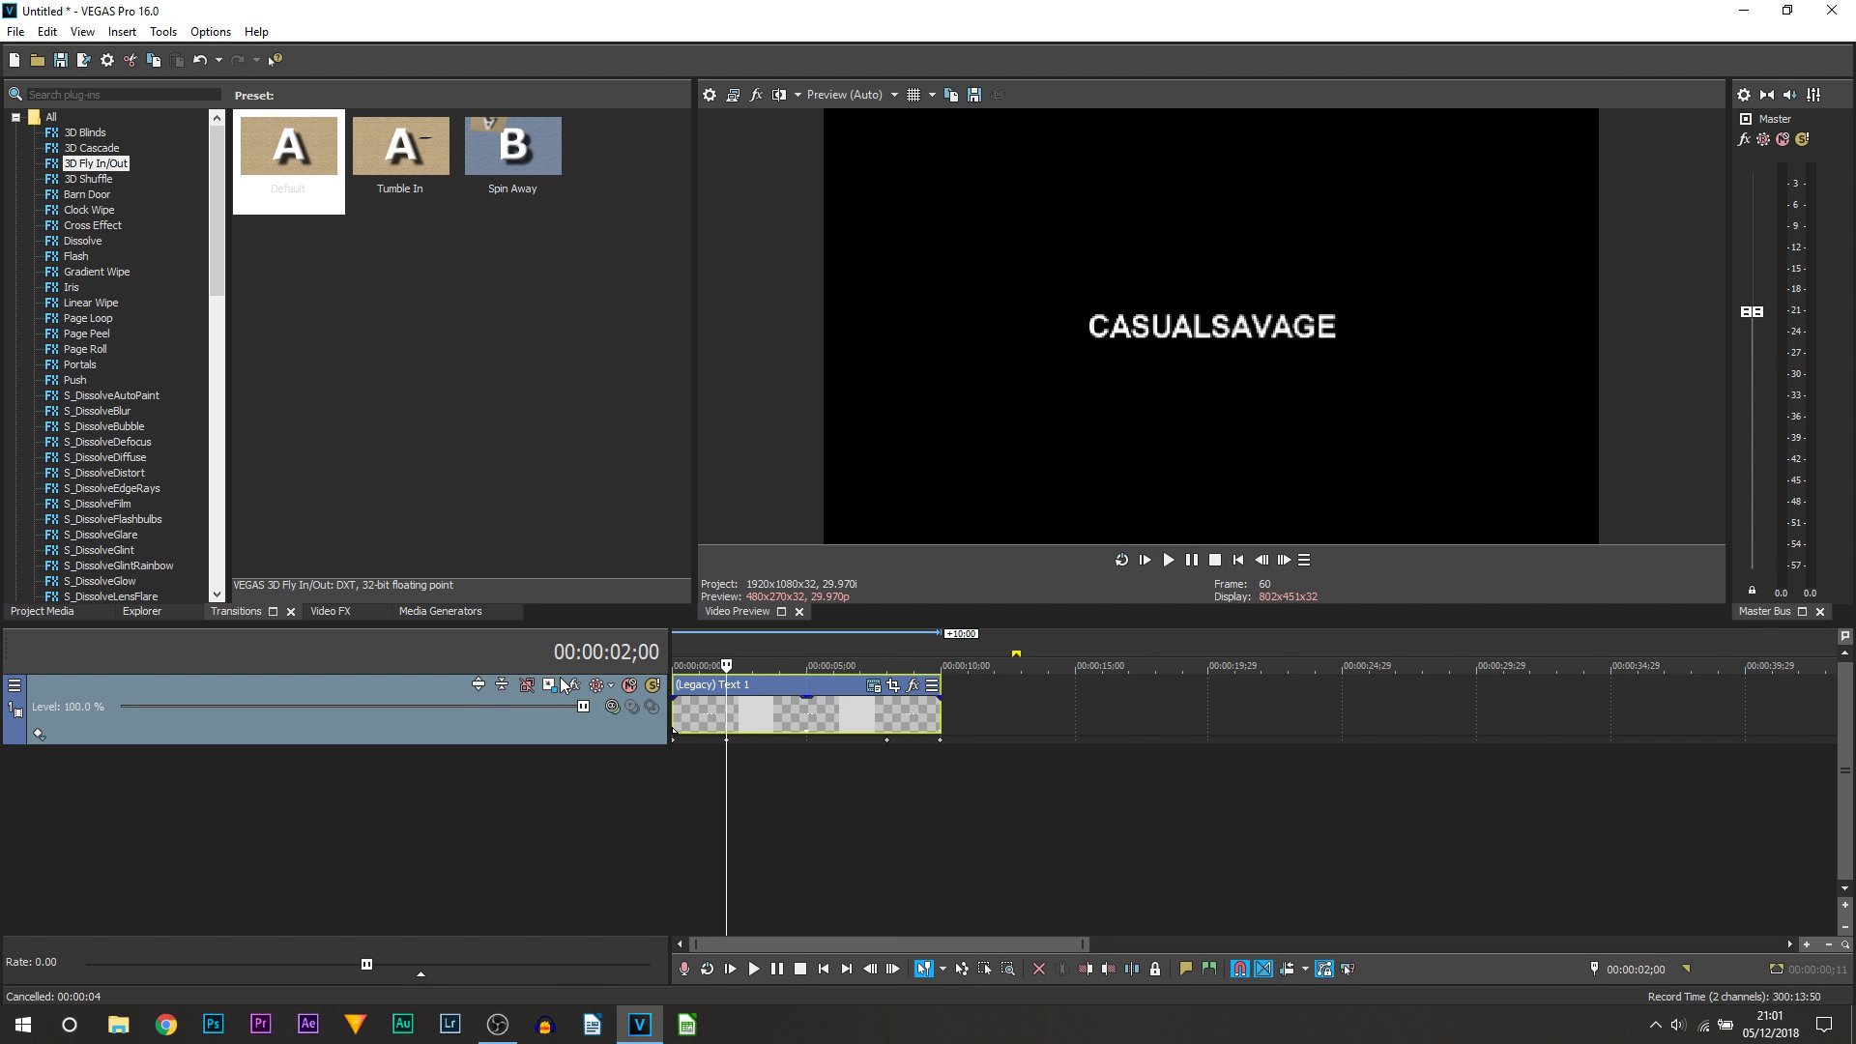
Reopen Track Motion and delete the keyframes at 02;00 and 08;00.
left_click(549, 685)
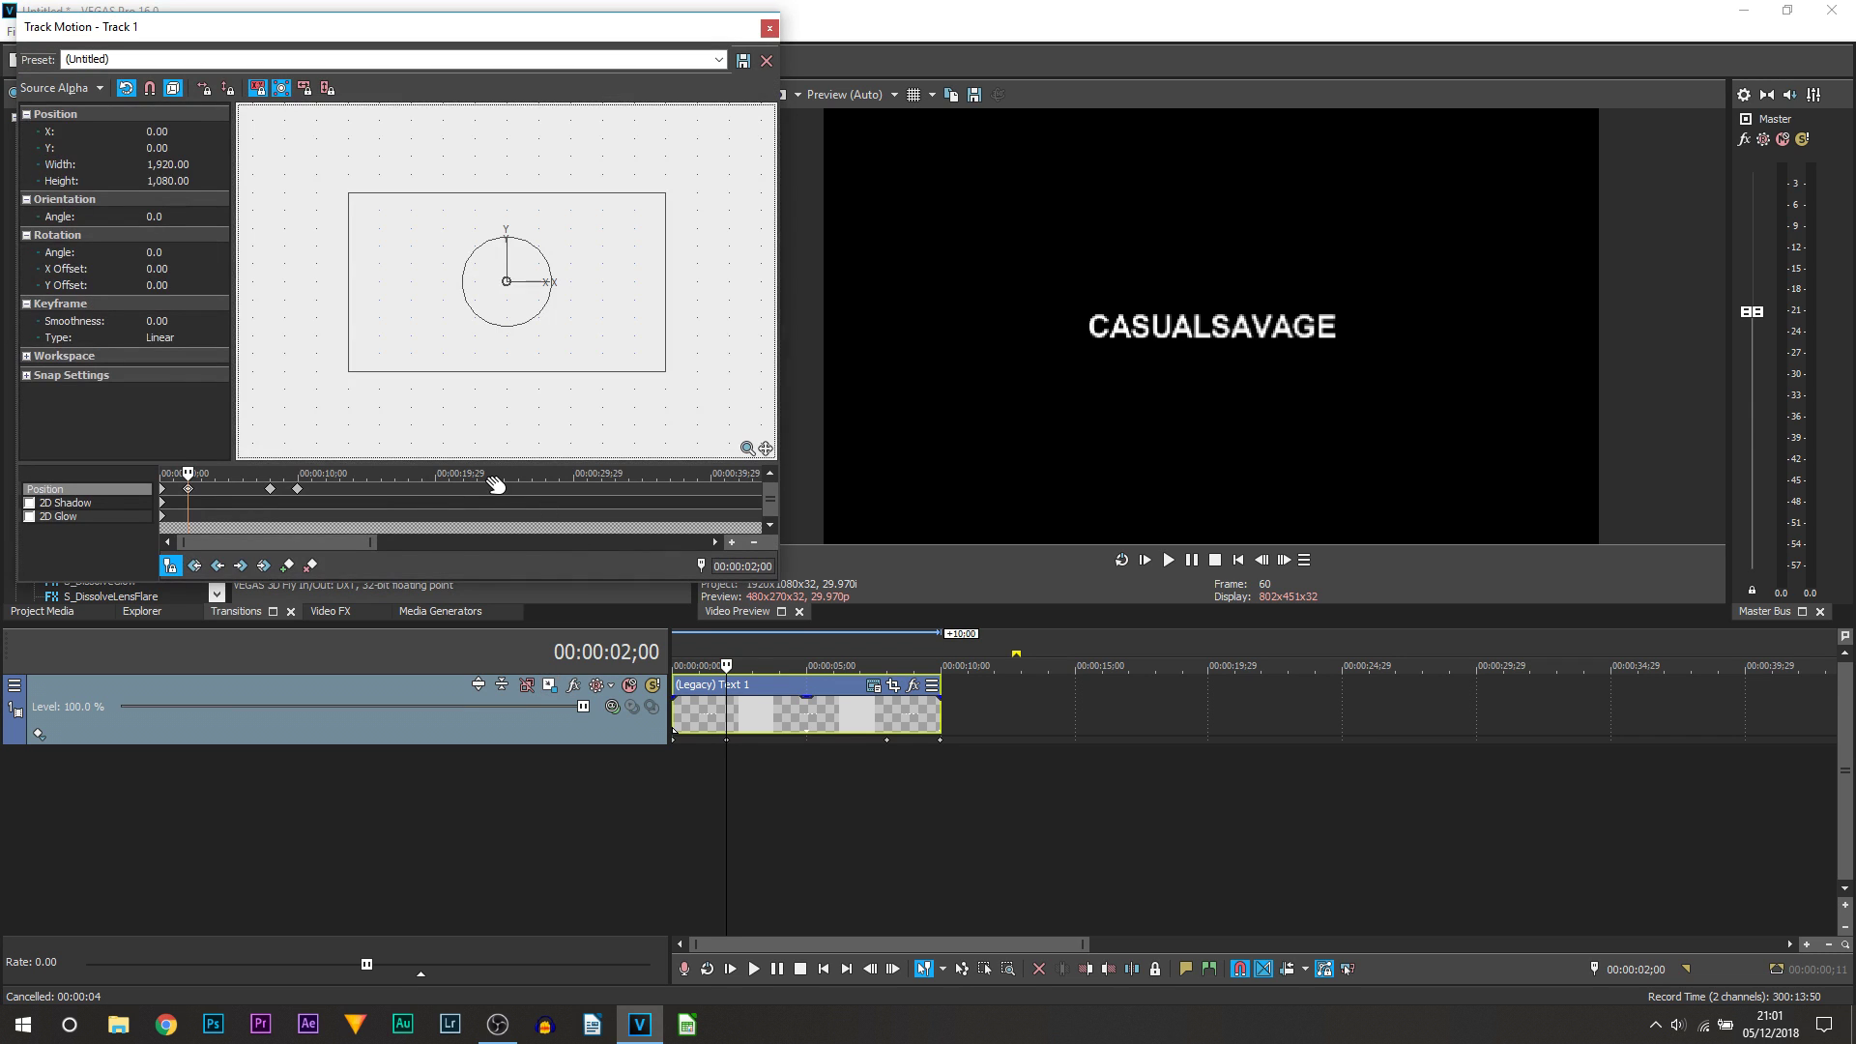
left_click_drag(307, 491, 271, 498)
left_click(188, 490)
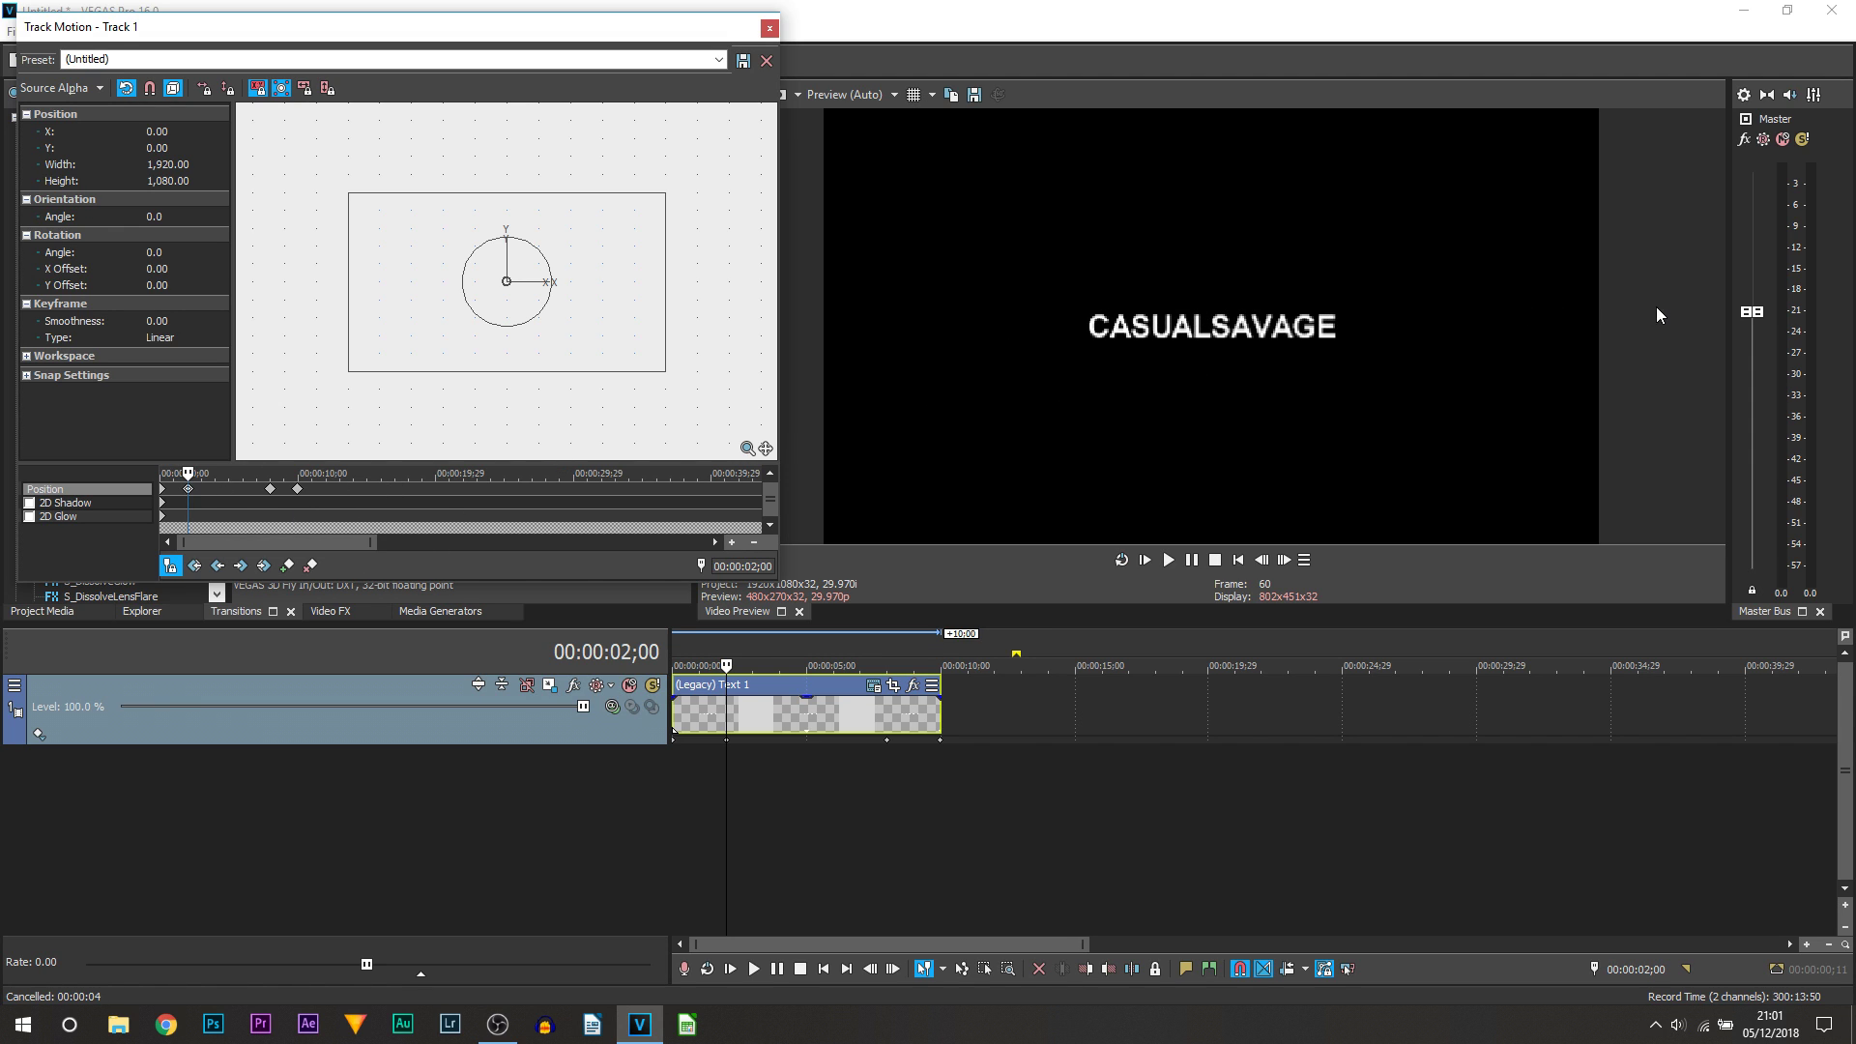
key("ctrl+z")
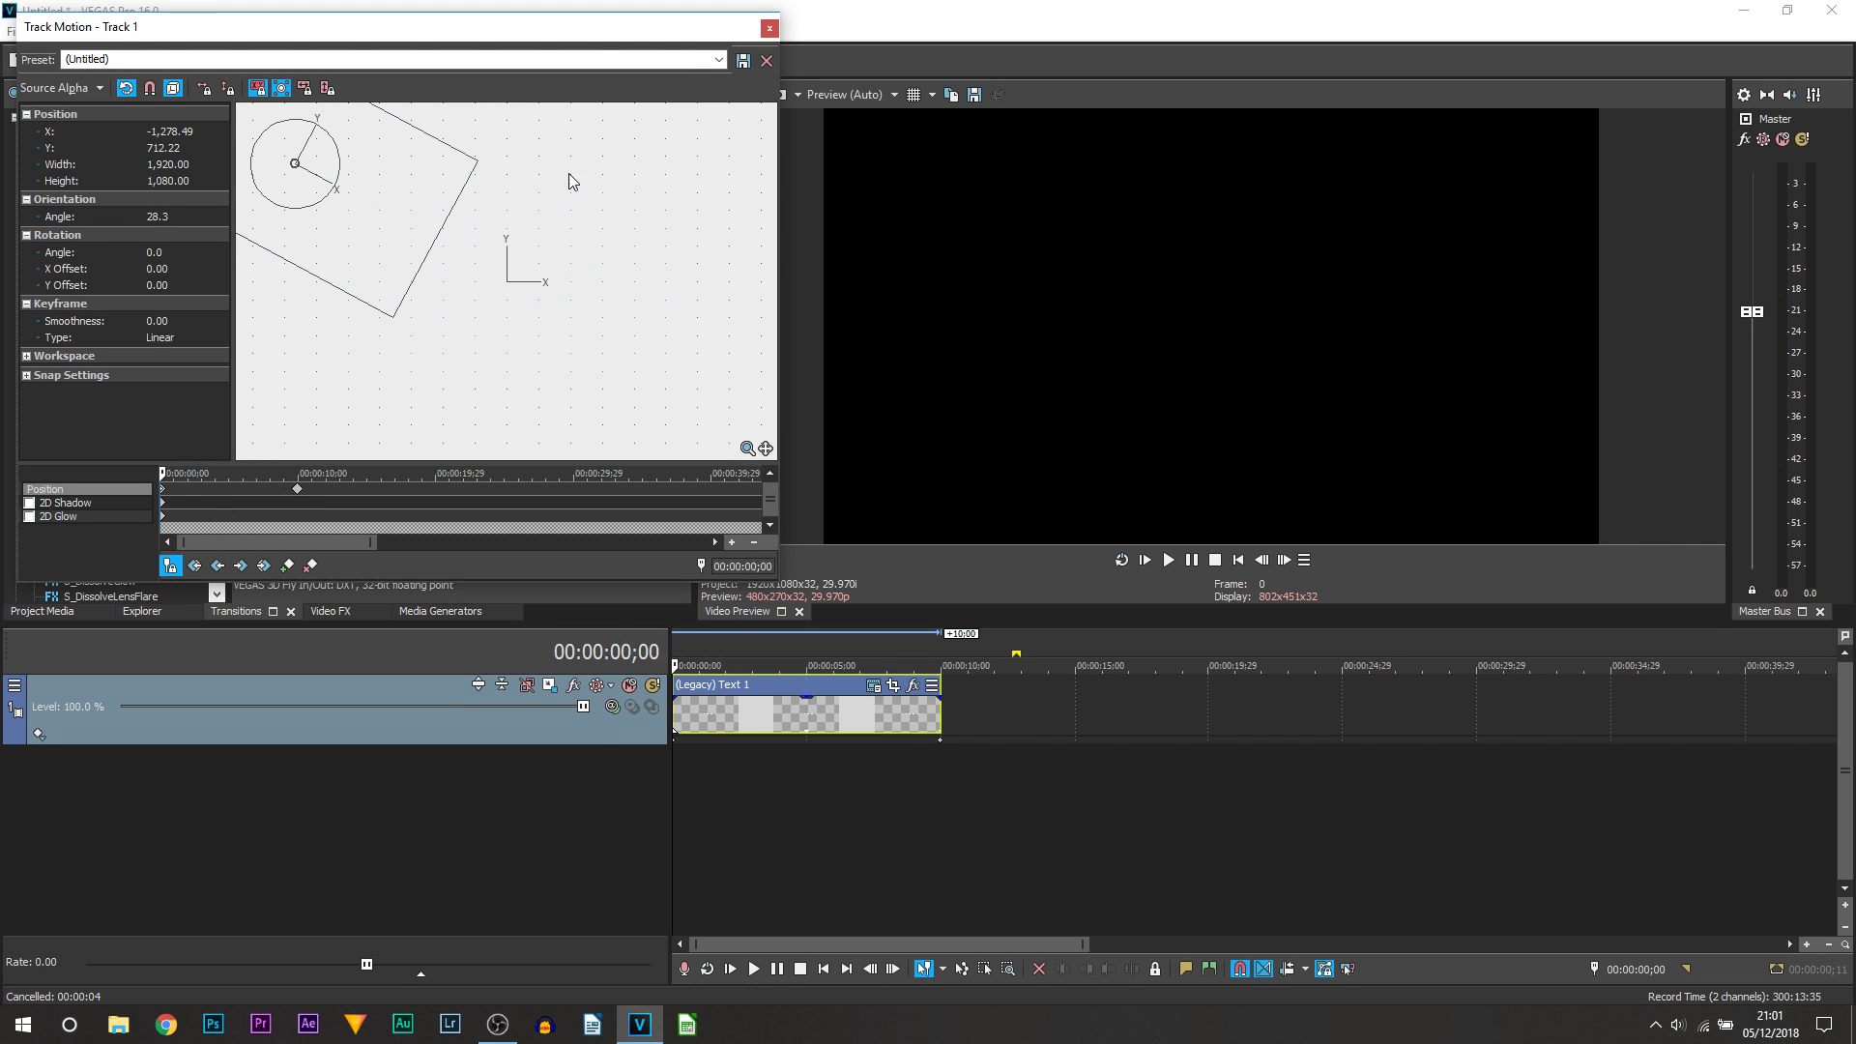
At 00:00:02;00, restore the box and shift the text left of centre.
left_click_drag(190, 489, 189, 489)
right_click(520, 211)
left_click(571, 249)
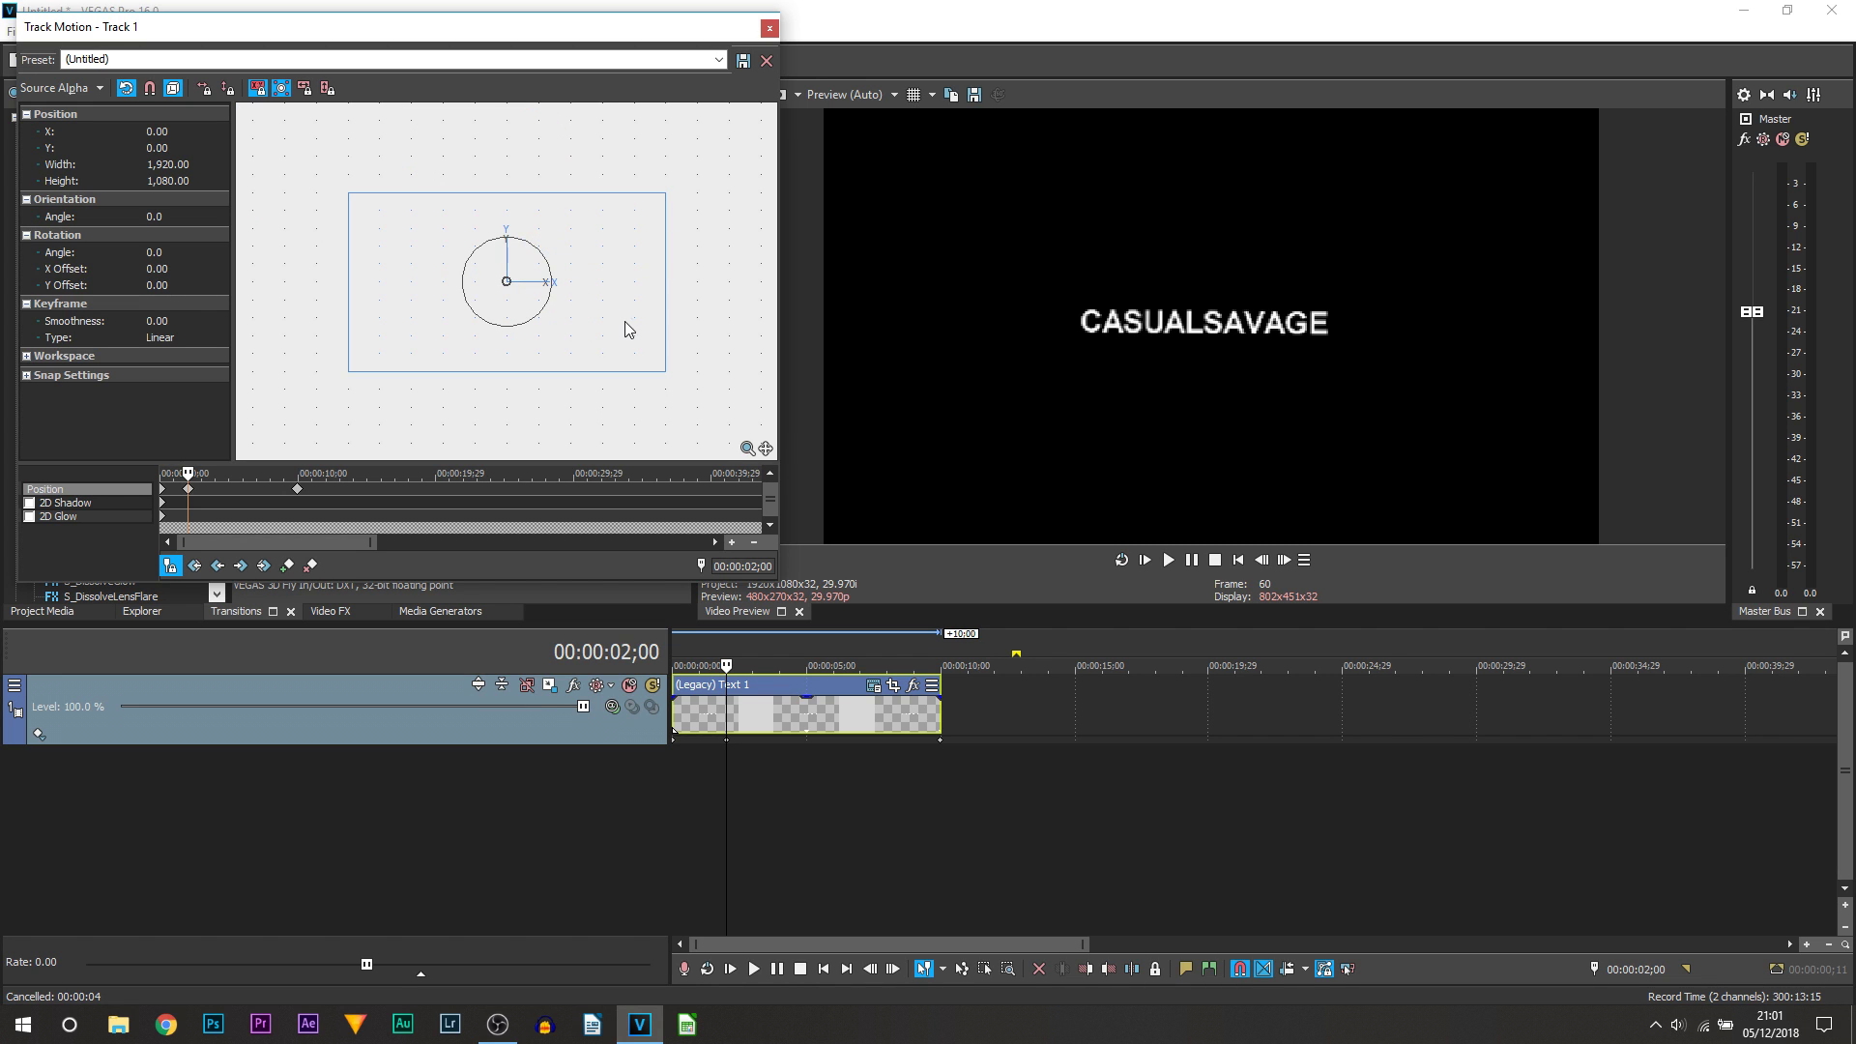
left_click_drag(612, 328, 531, 325)
At 00:00:08;01, restore the box and shift the text right of centre, level.
left_click_drag(240, 488, 273, 489)
right_click(594, 277)
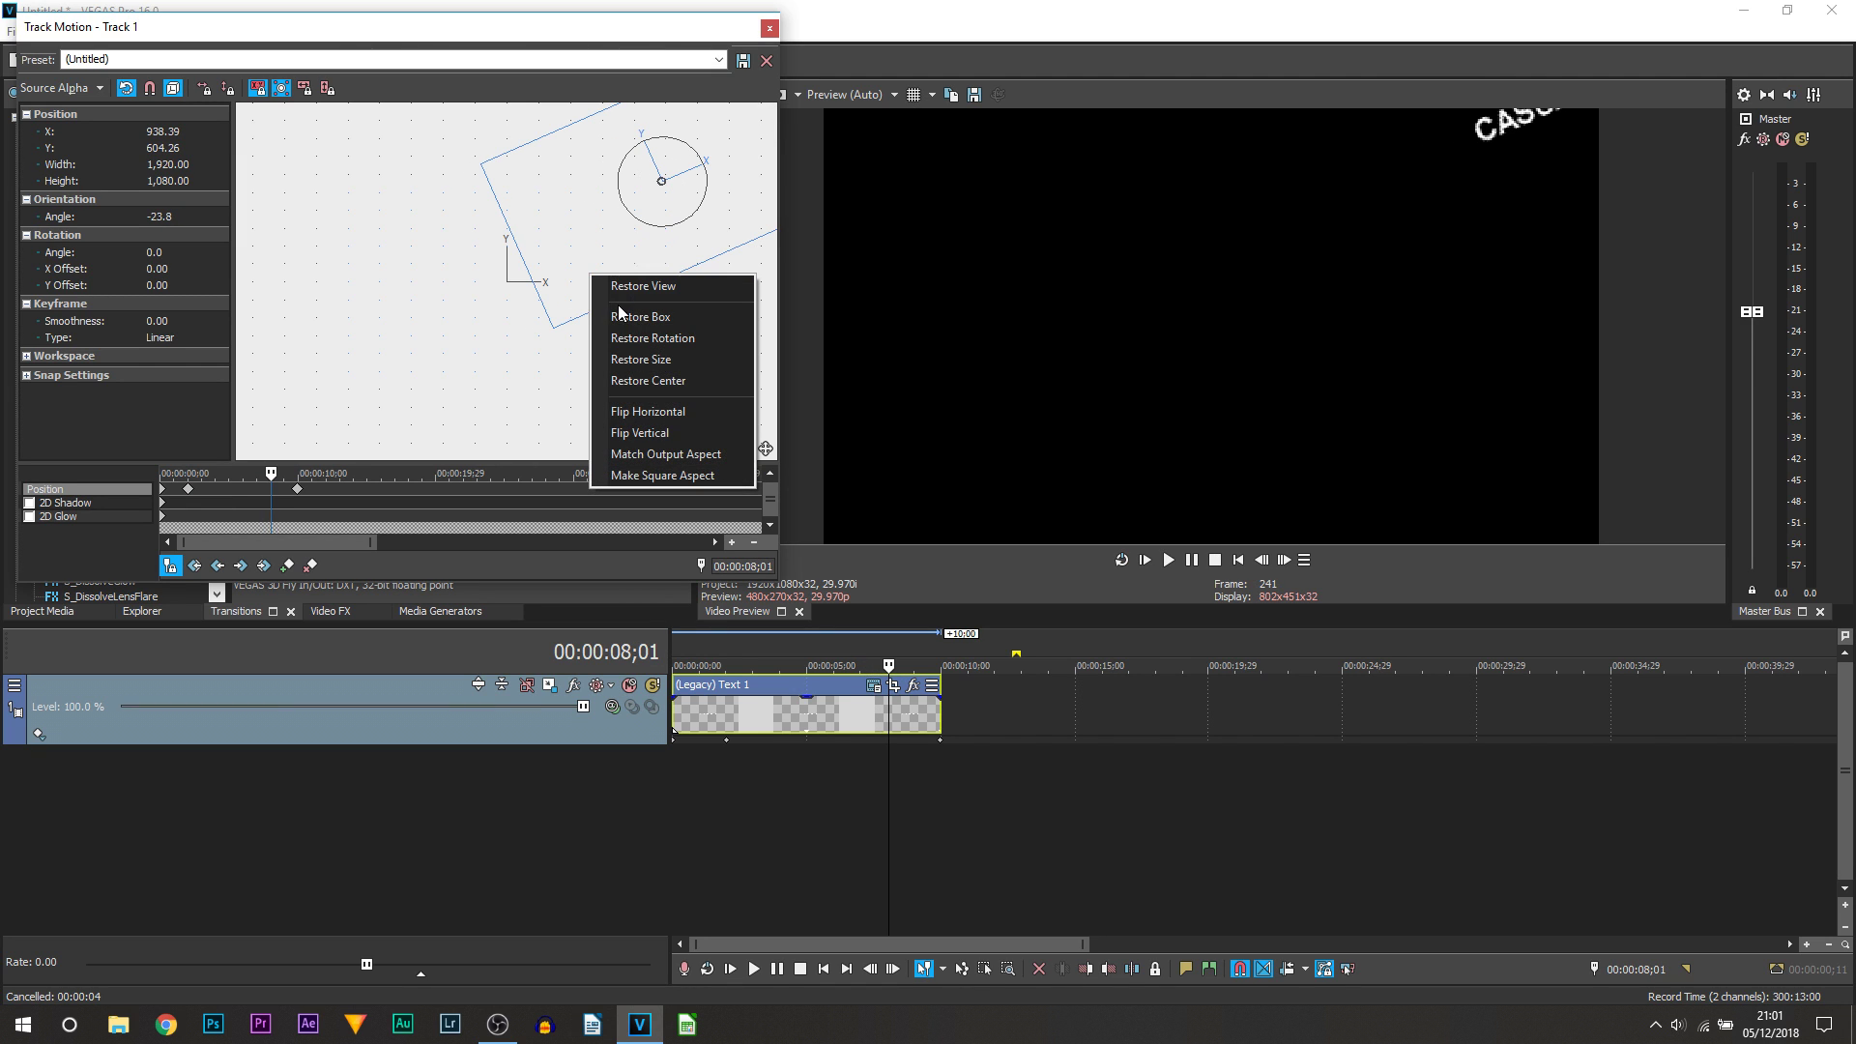
left_click(643, 314)
left_click_drag(522, 356, 584, 352)
Close Track Motion, play the revised drift from 00:00:00;00, then jump to 00:00:02;00.
left_click(769, 29)
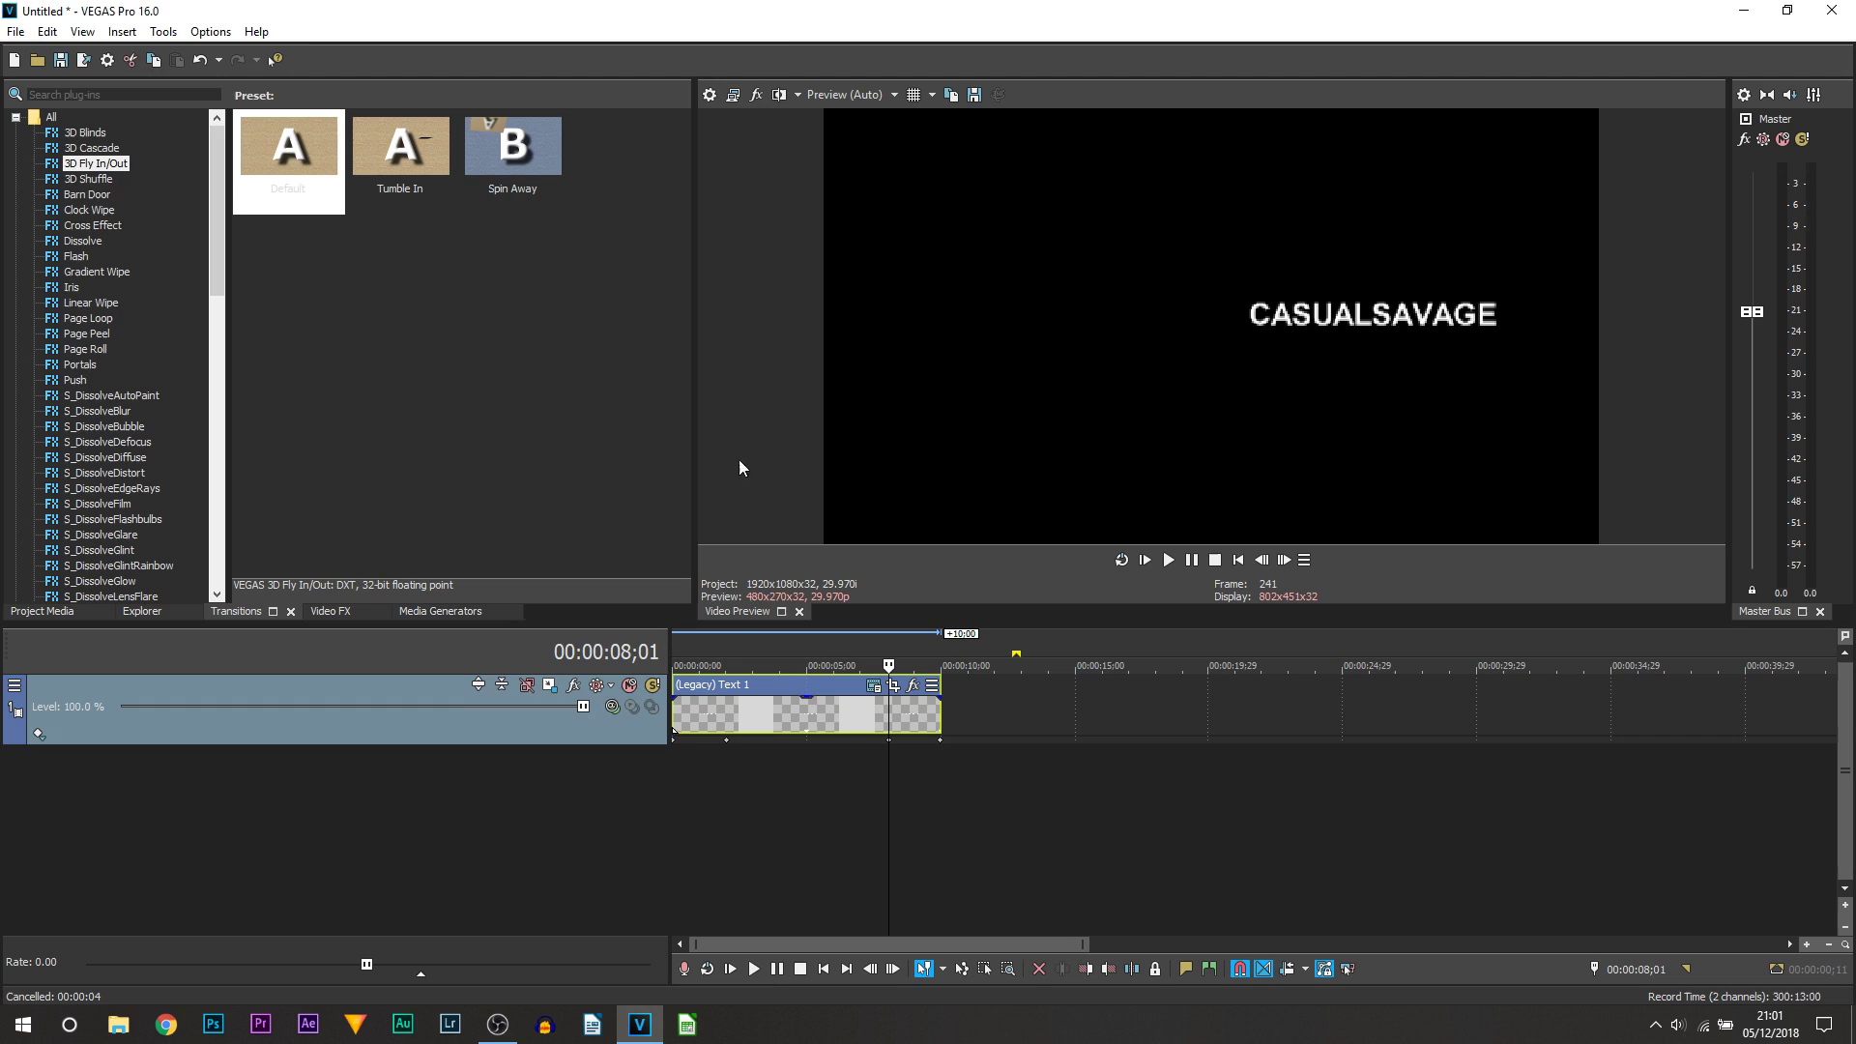
left_click(677, 708)
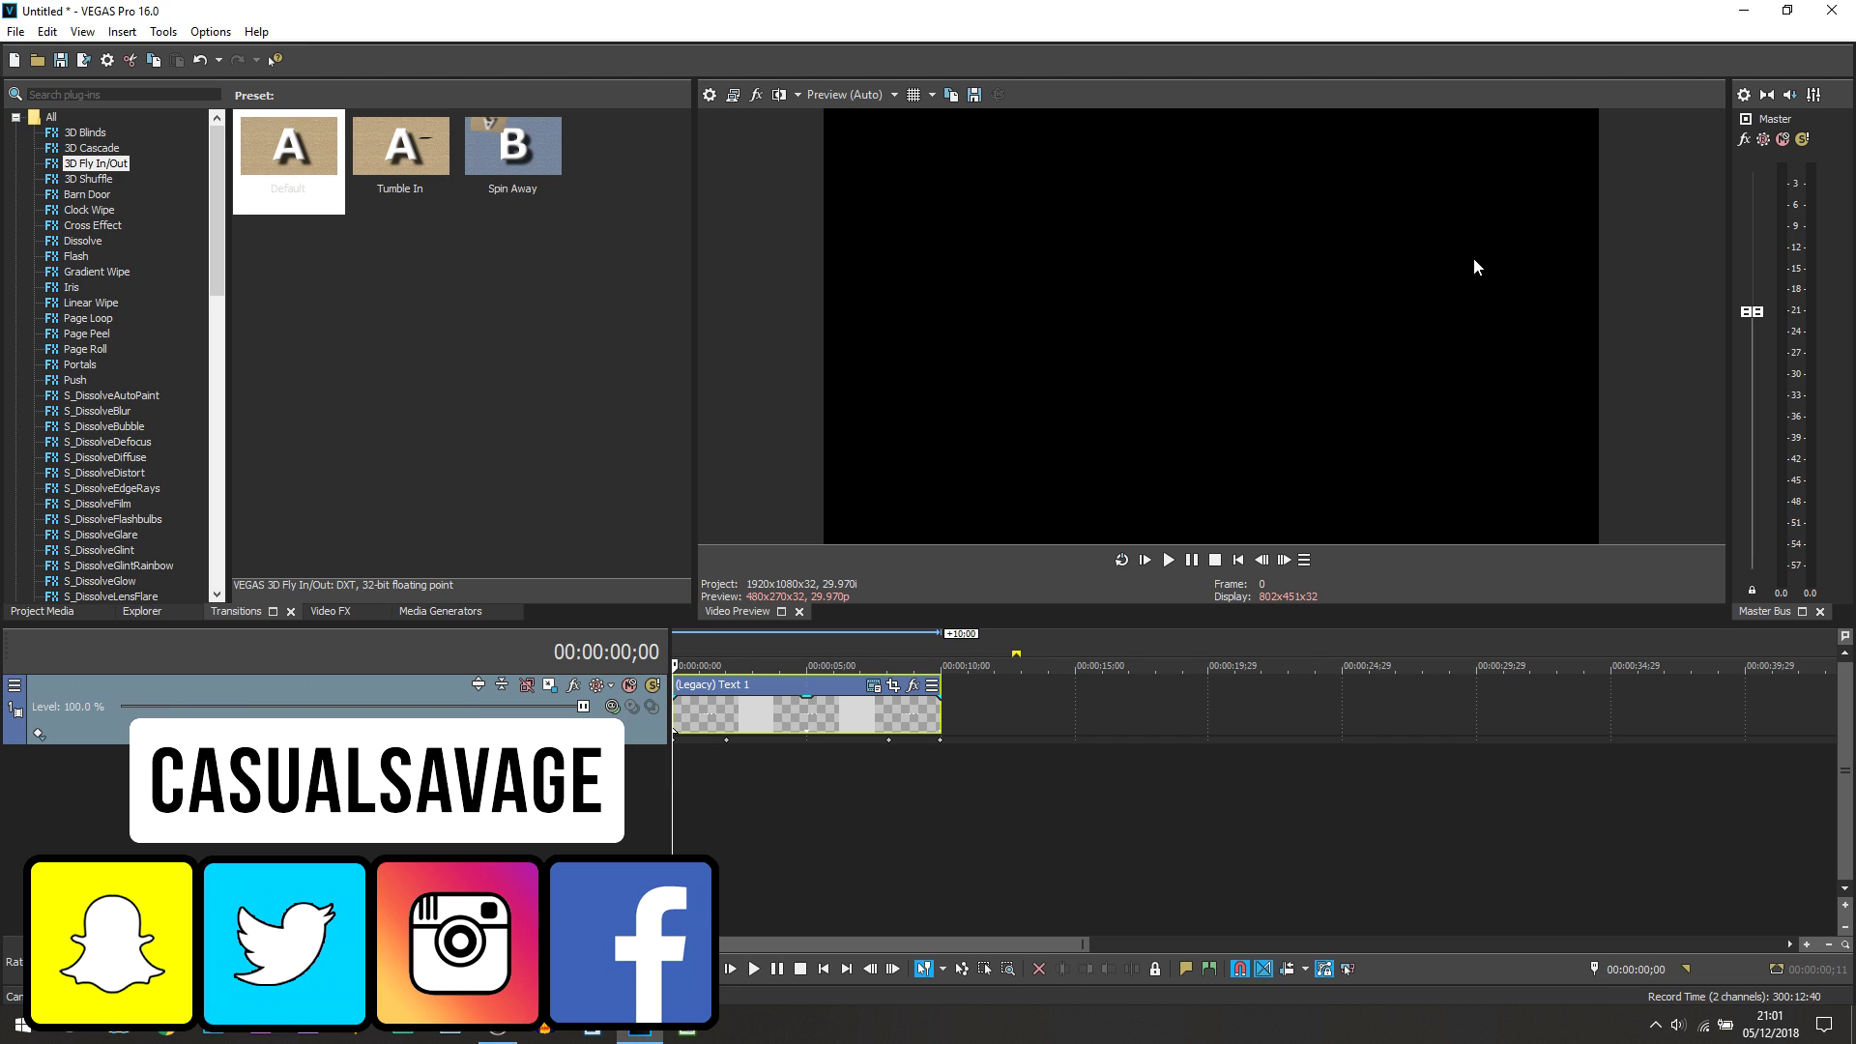
left_click(1199, 559)
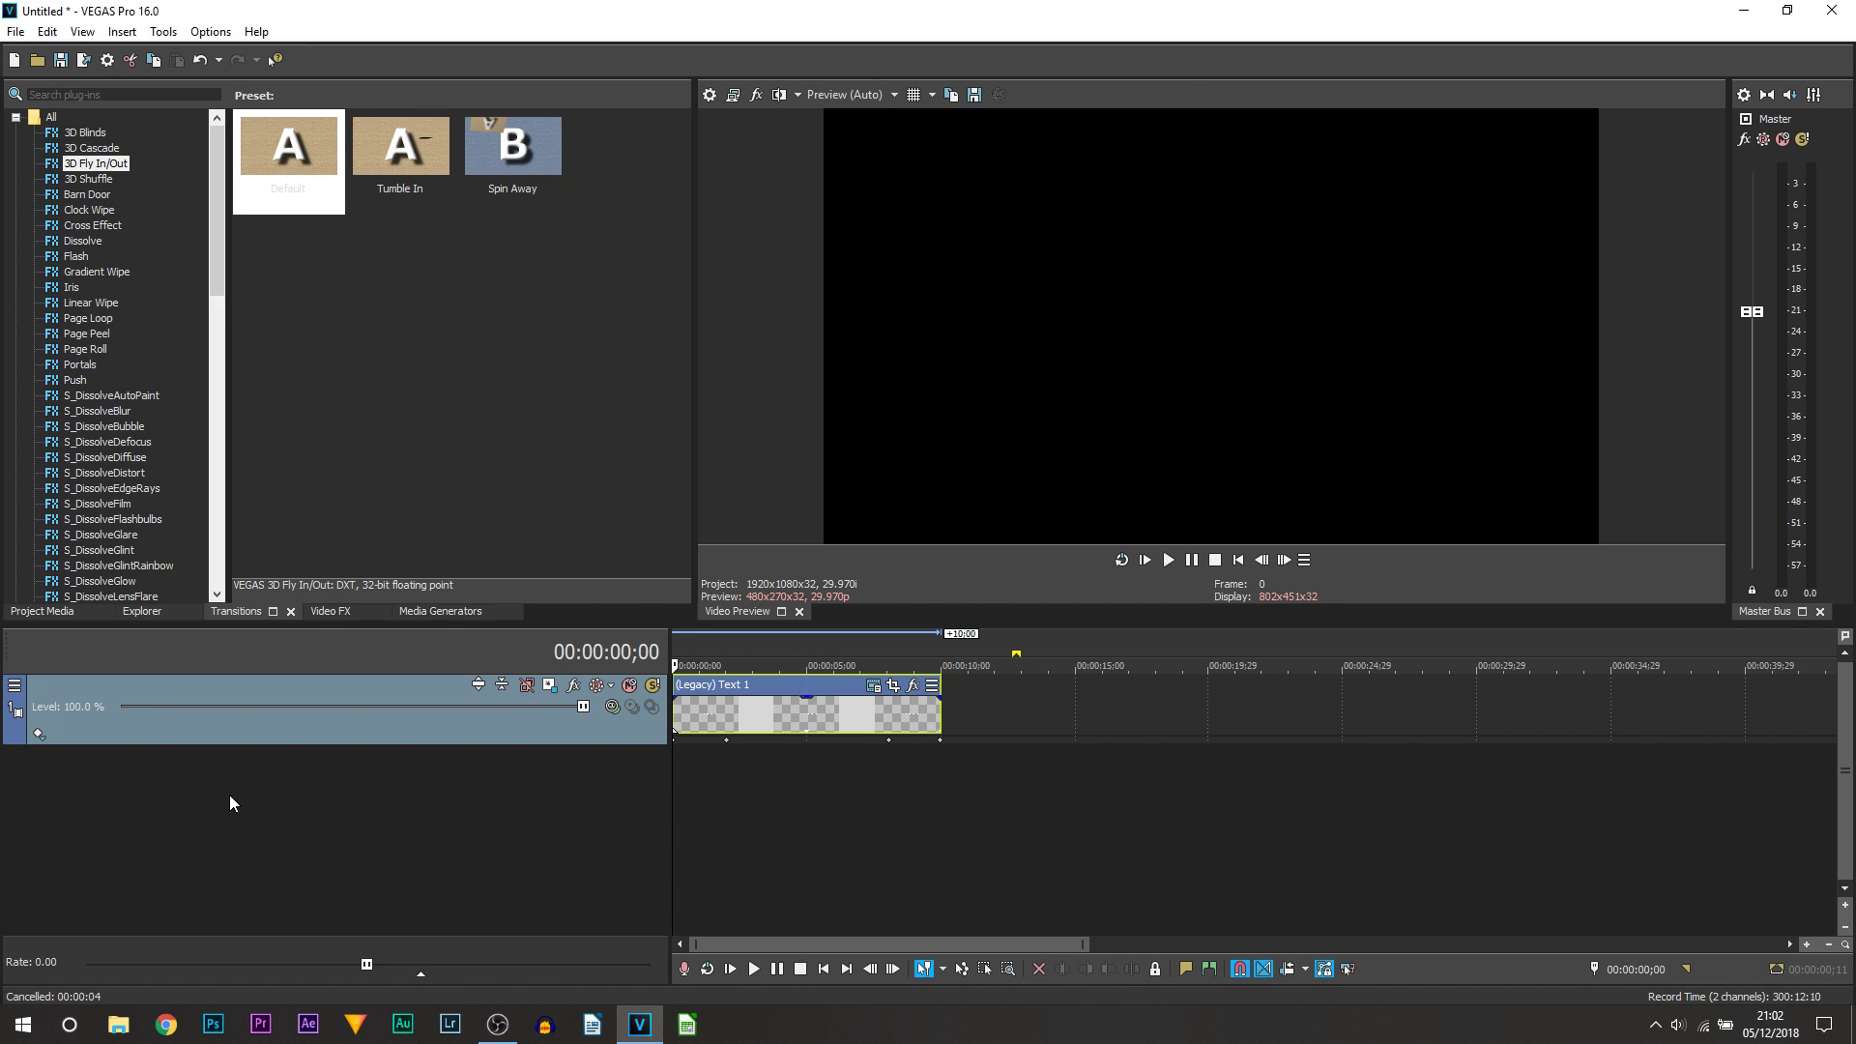
left_click(726, 745)
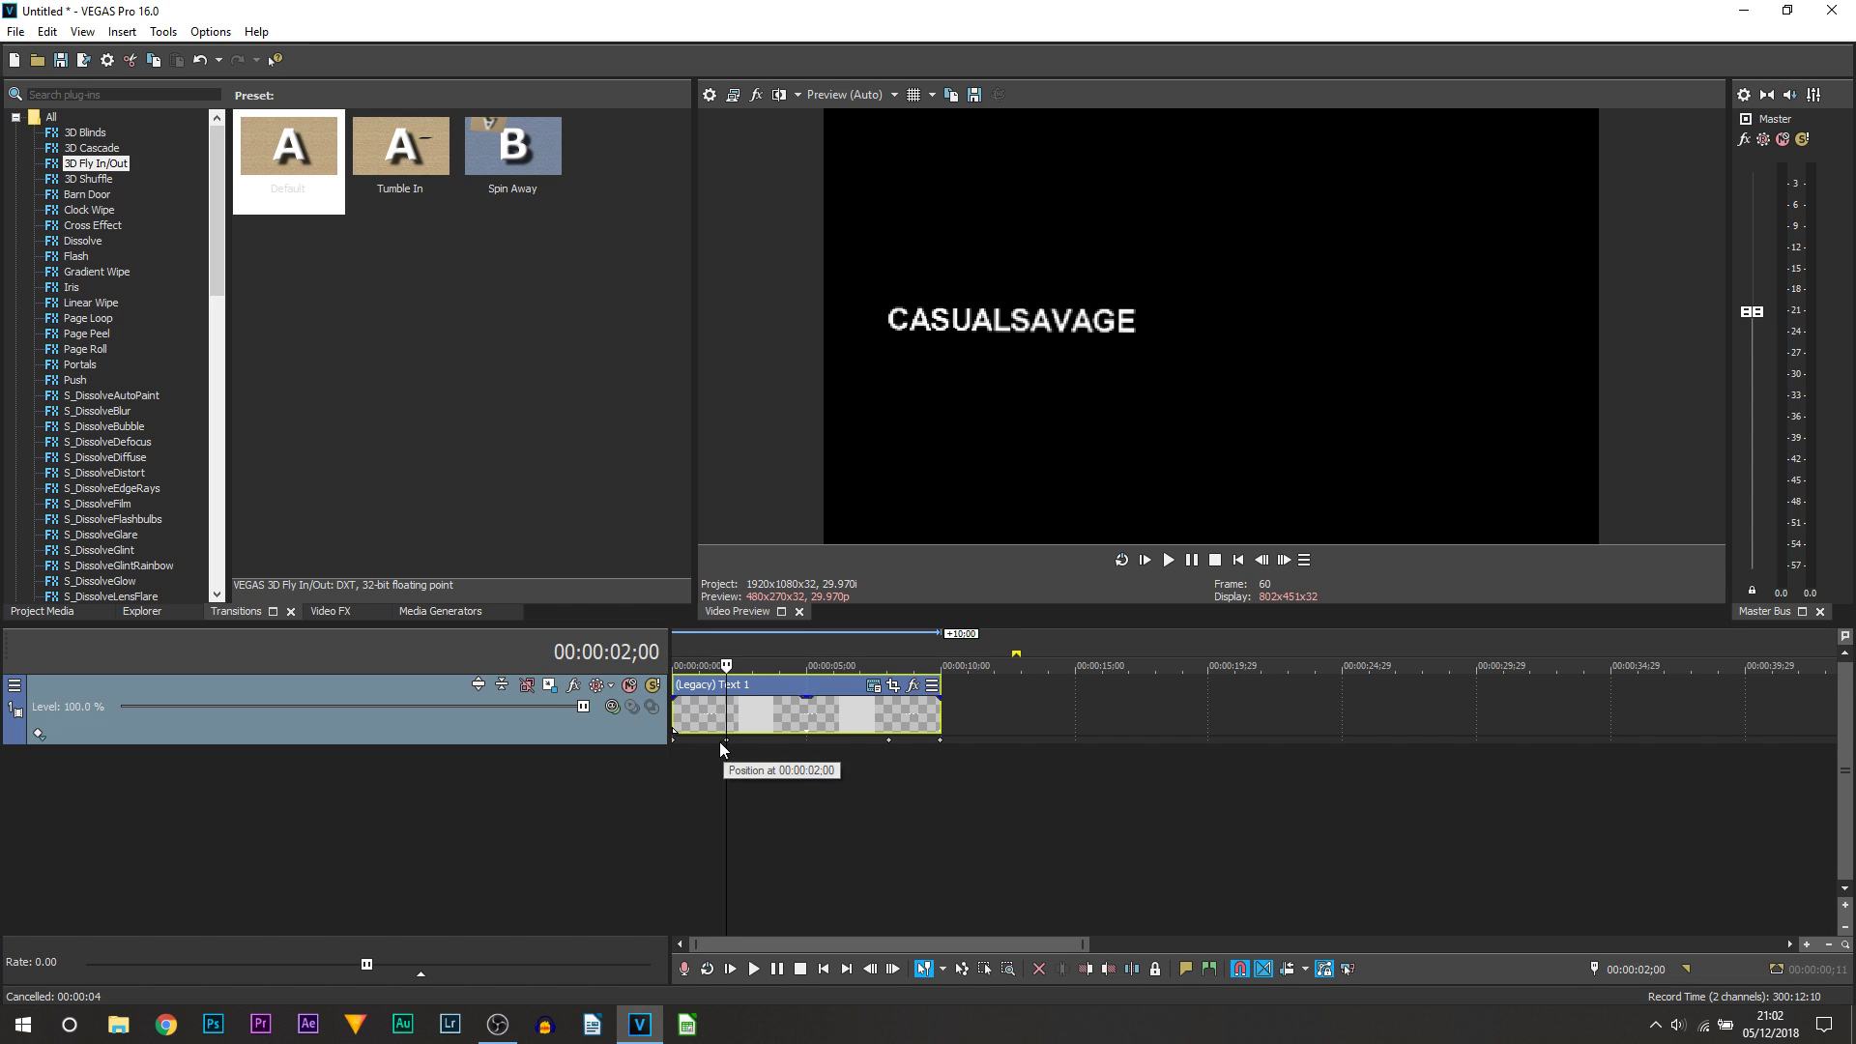